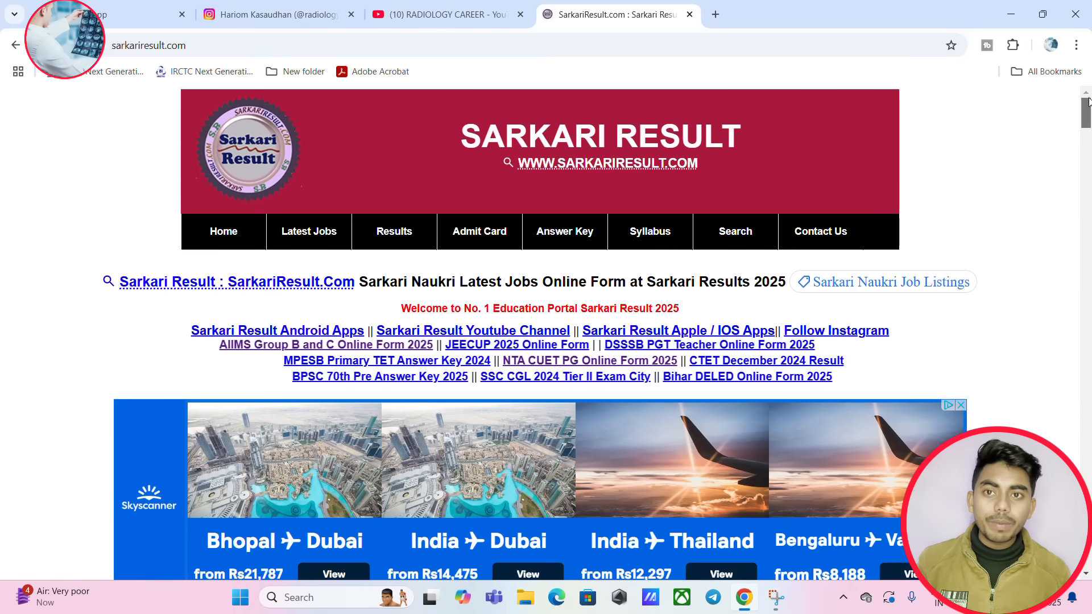
- Open SarkariResult's AIIMS Group B, C Various Post notice and follow its Apply Online link
drag(1089, 116, 1085, 189)
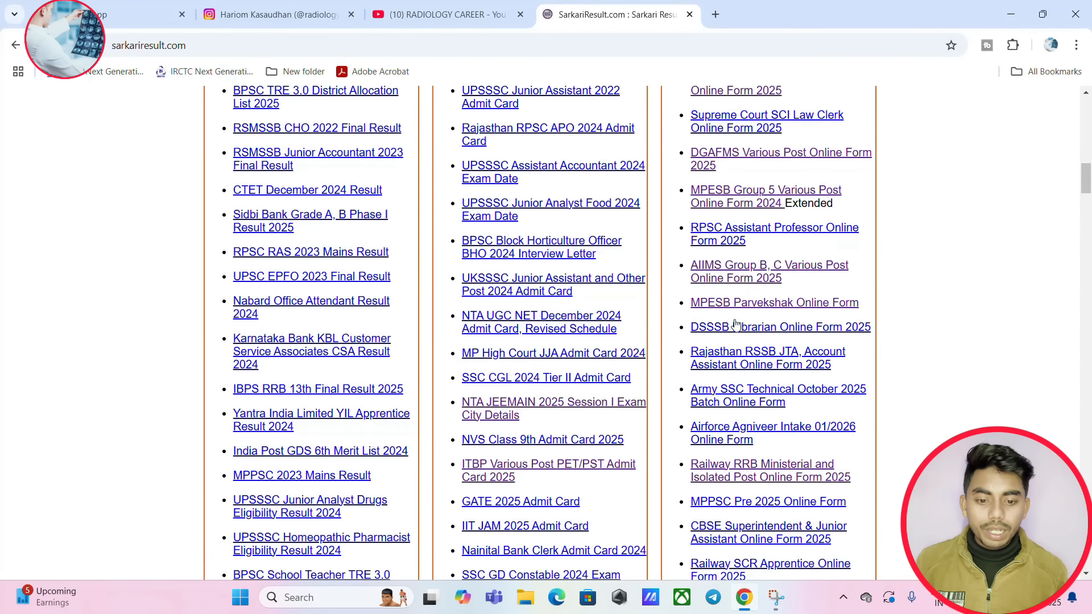
click(763, 275)
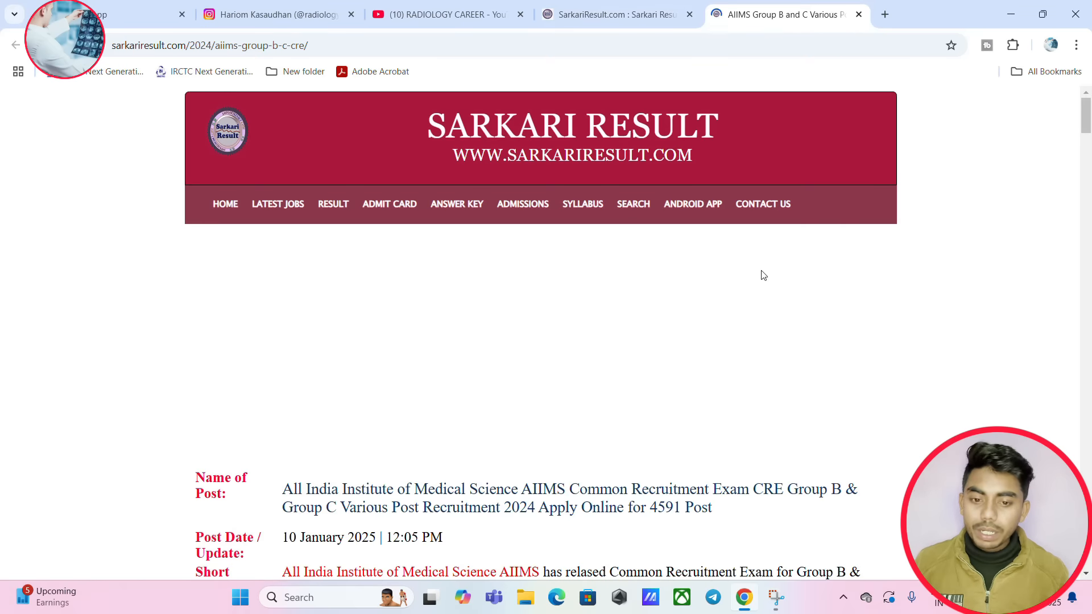
drag(1091, 144, 1089, 490)
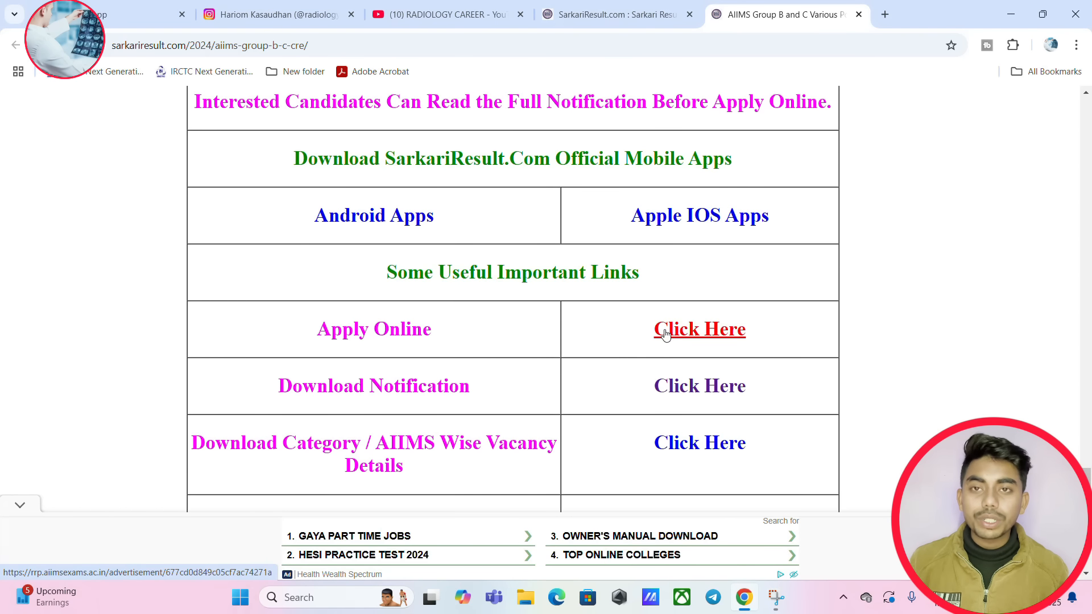
click(666, 333)
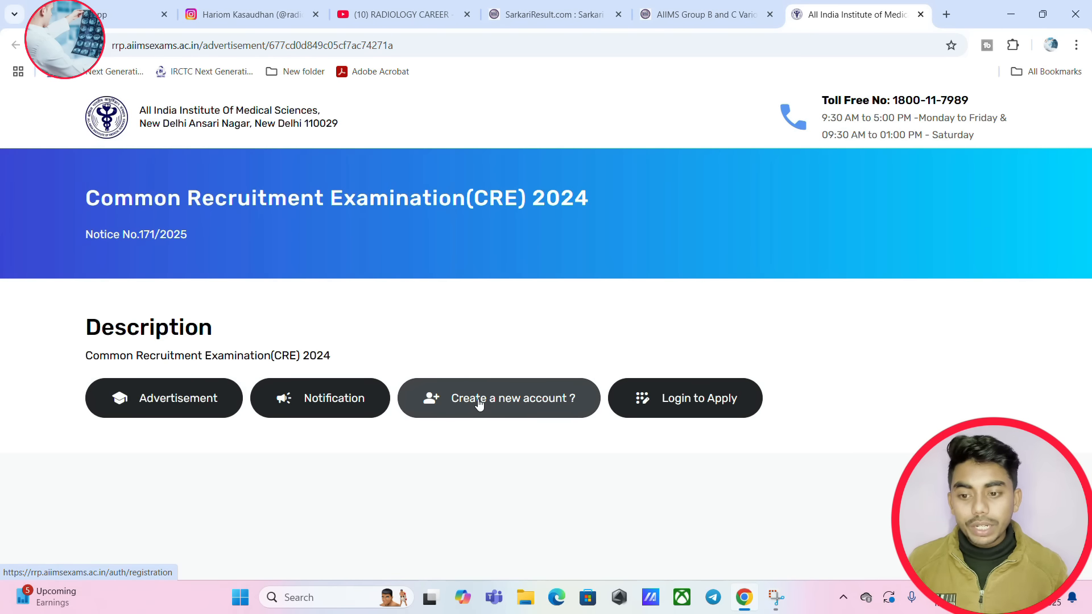
- Open the new-account form and enter the candidate's name, mobile, e-mail, password and Aadhaar number
drag(140, 110, 331, 121)
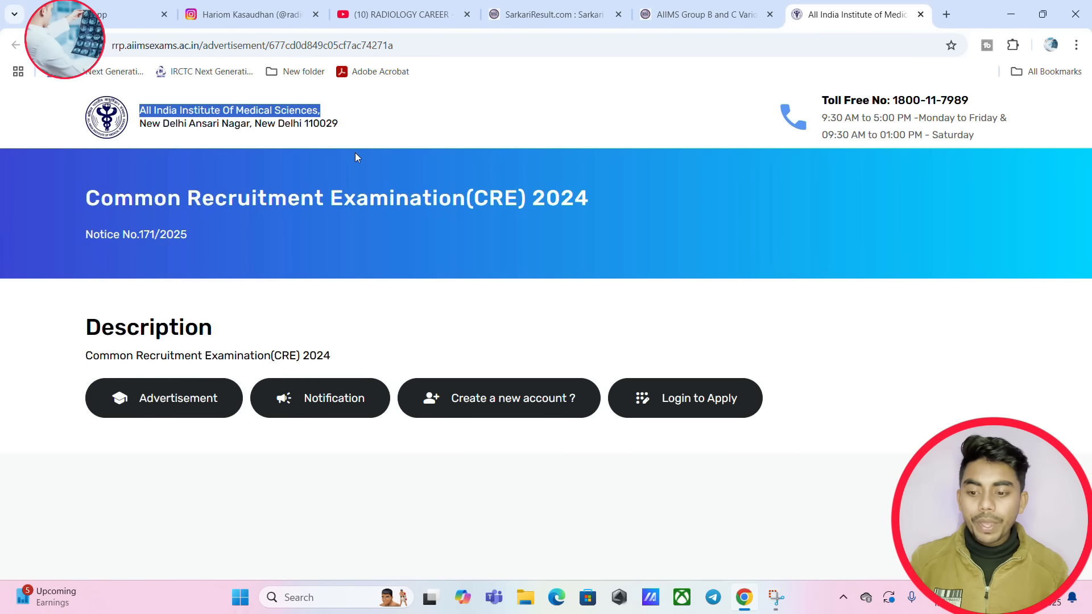
click(449, 412)
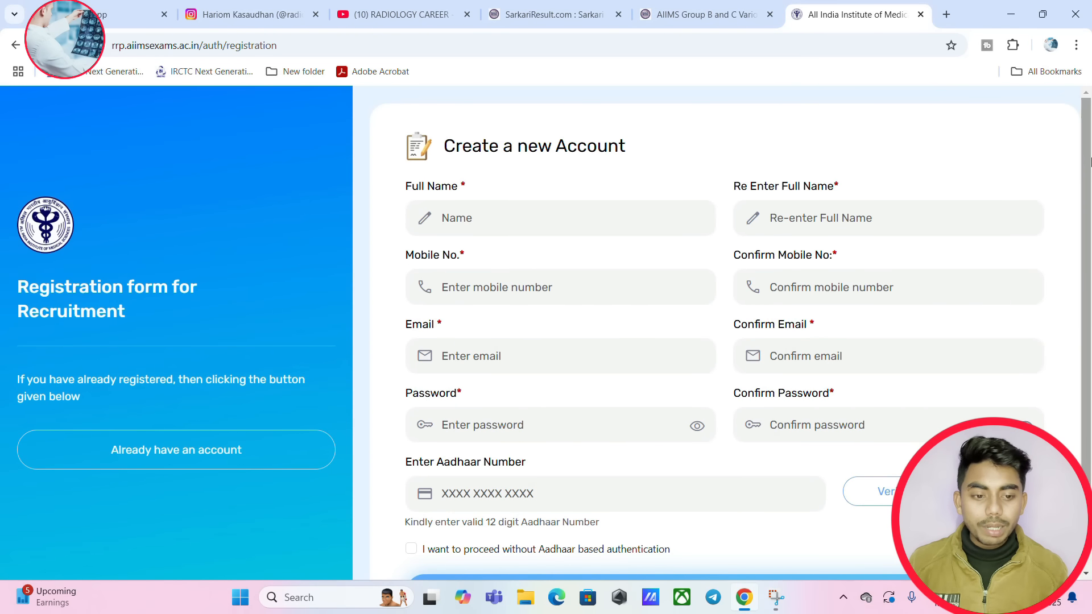
scroll(676, 187, down, 1)
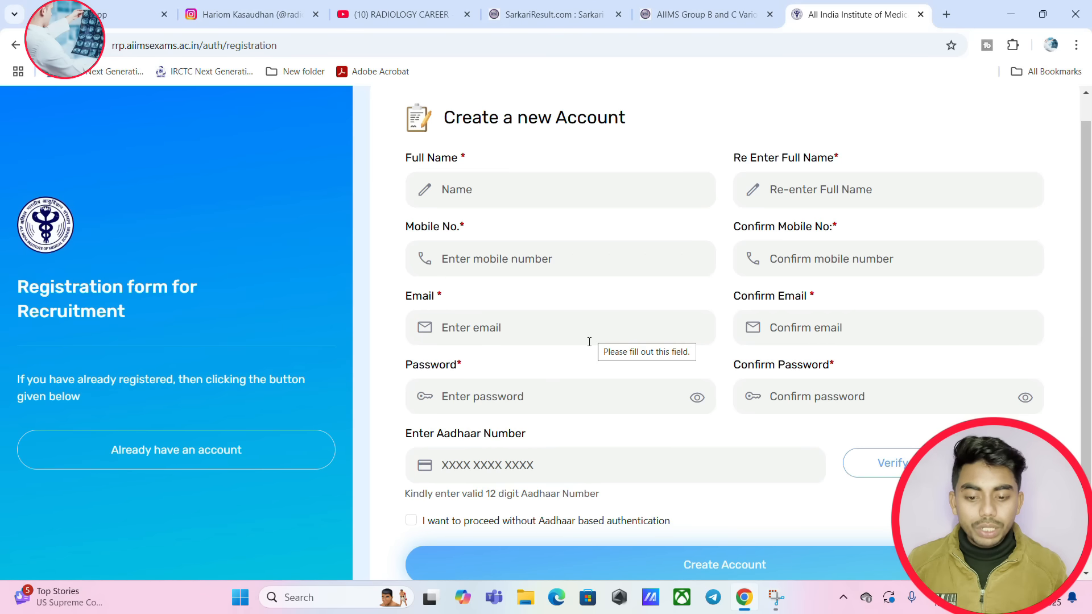
click(565, 390)
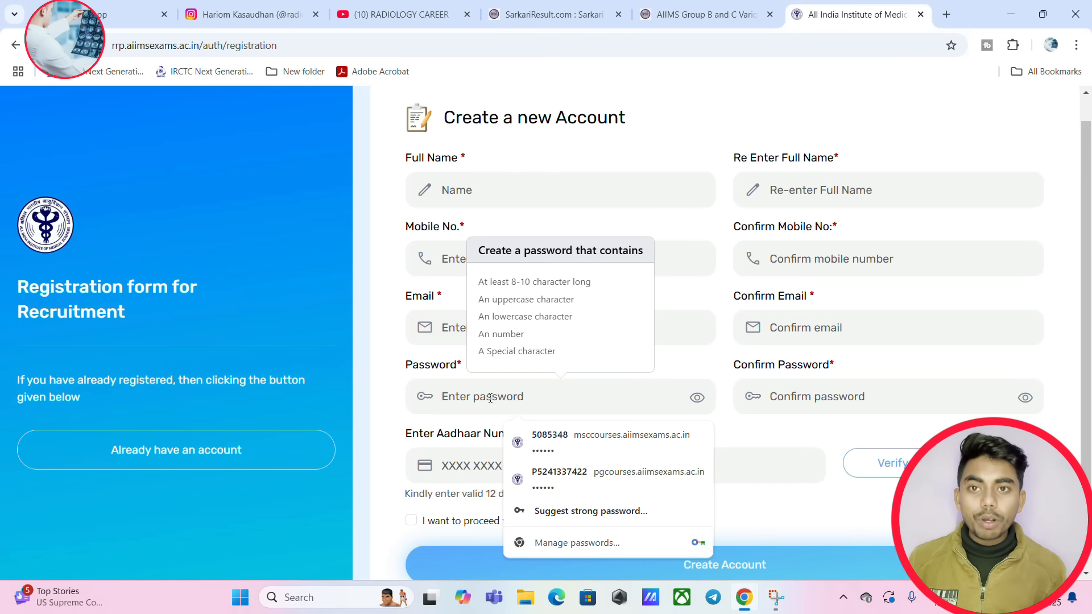
click(1062, 336)
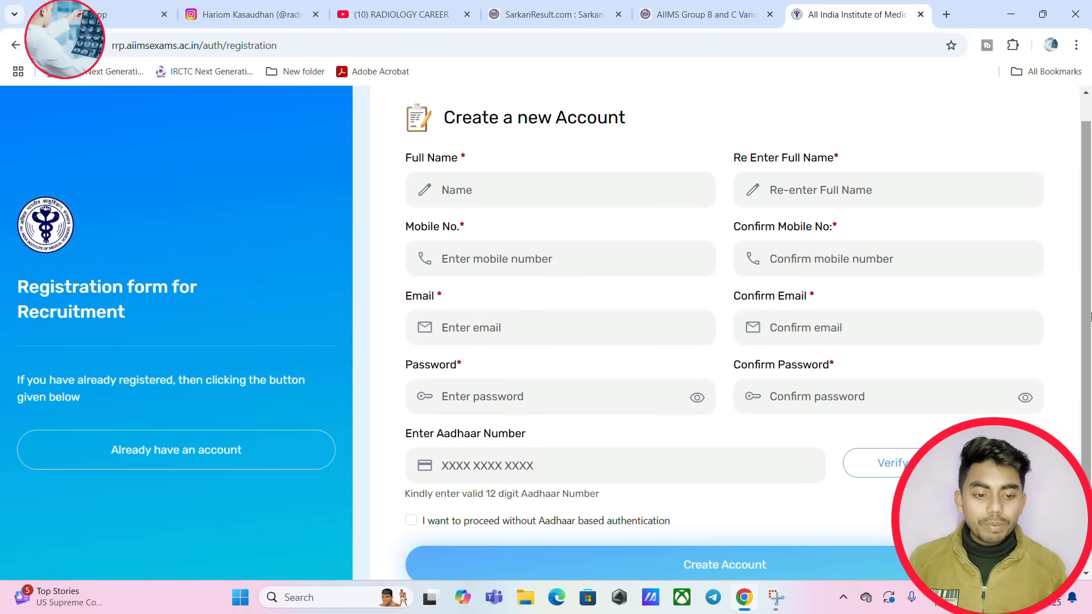
drag(1083, 325, 1081, 359)
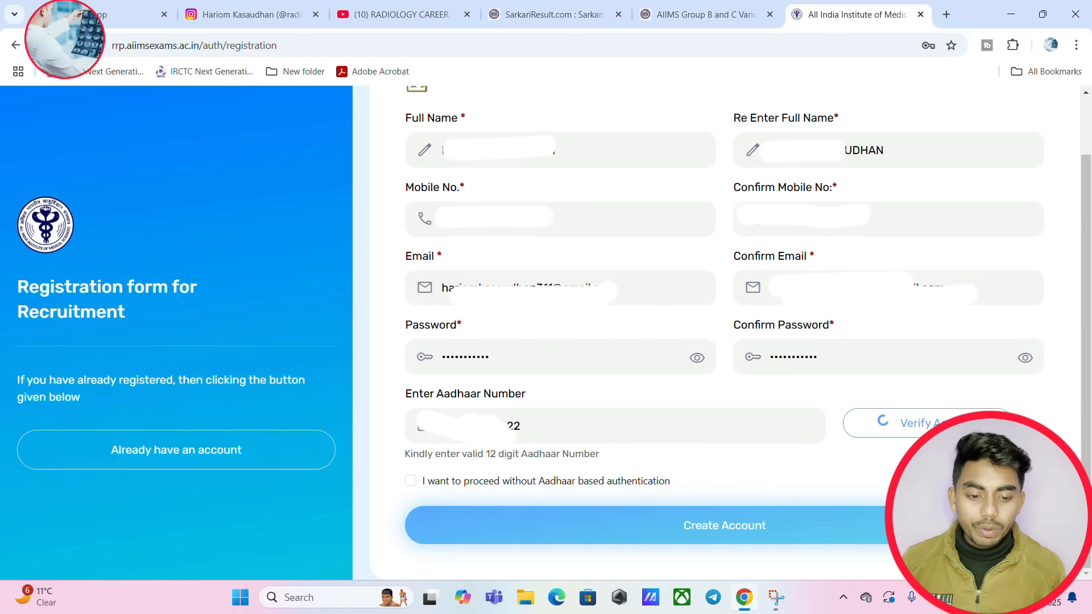
- Verify the Aadhaar with its OTP and consent, then create the account and submit the mobile OTP
click(883, 422)
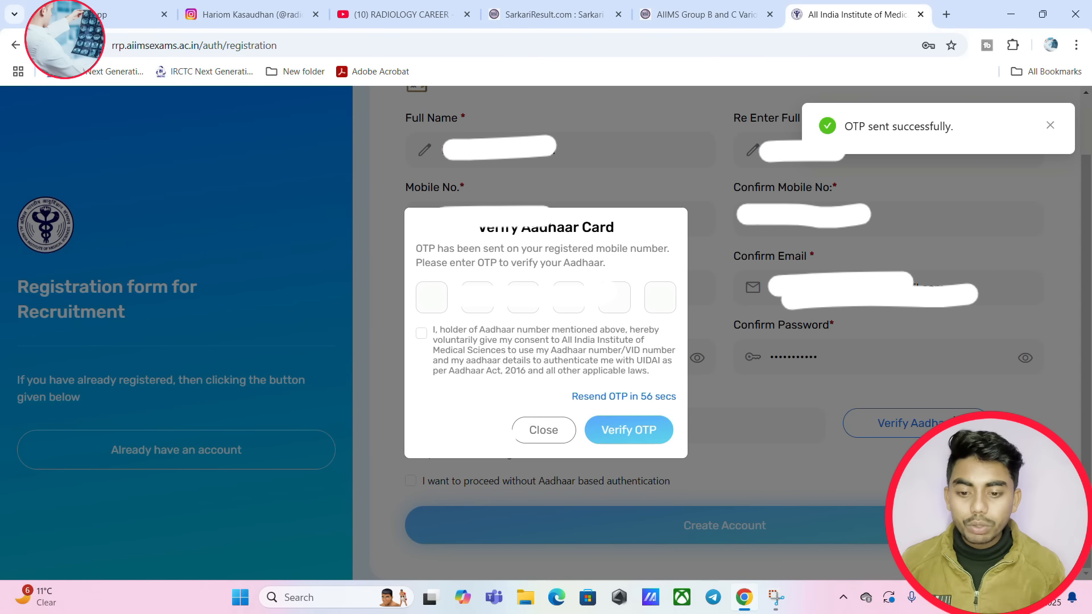
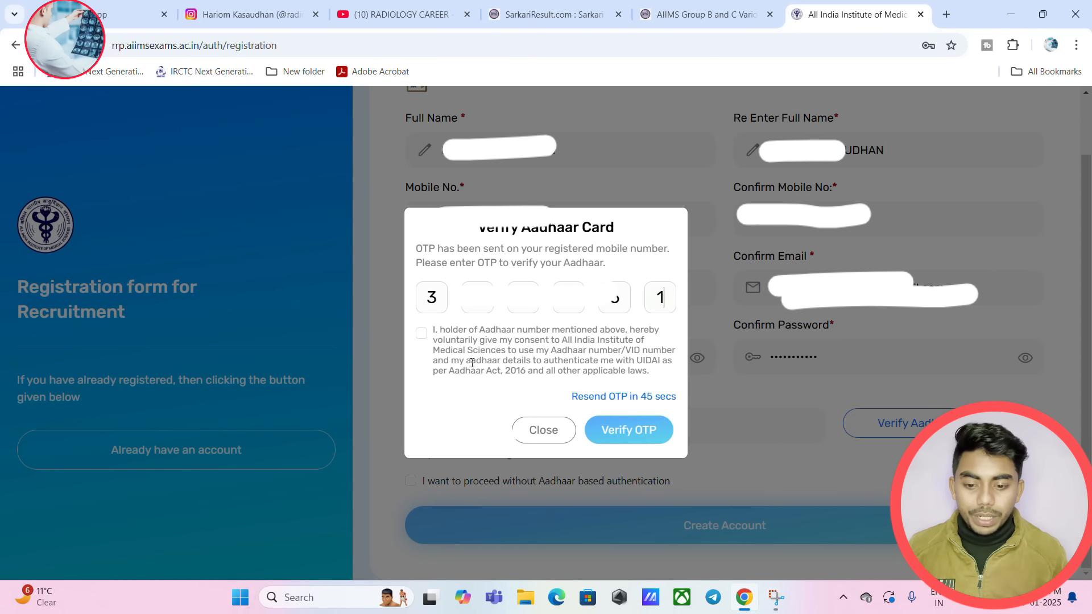
click(422, 336)
click(421, 336)
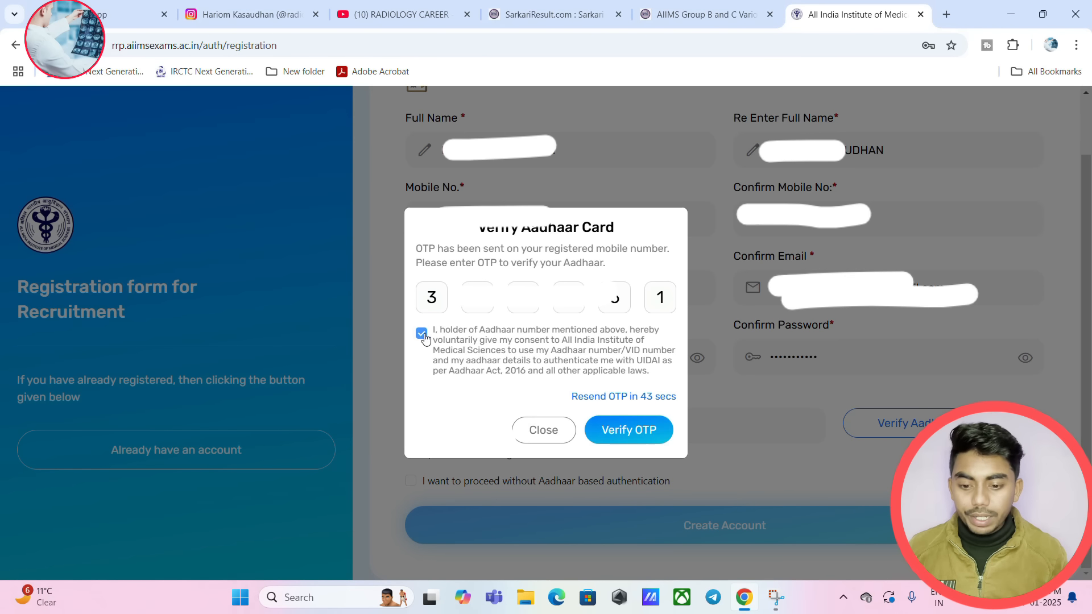
click(649, 433)
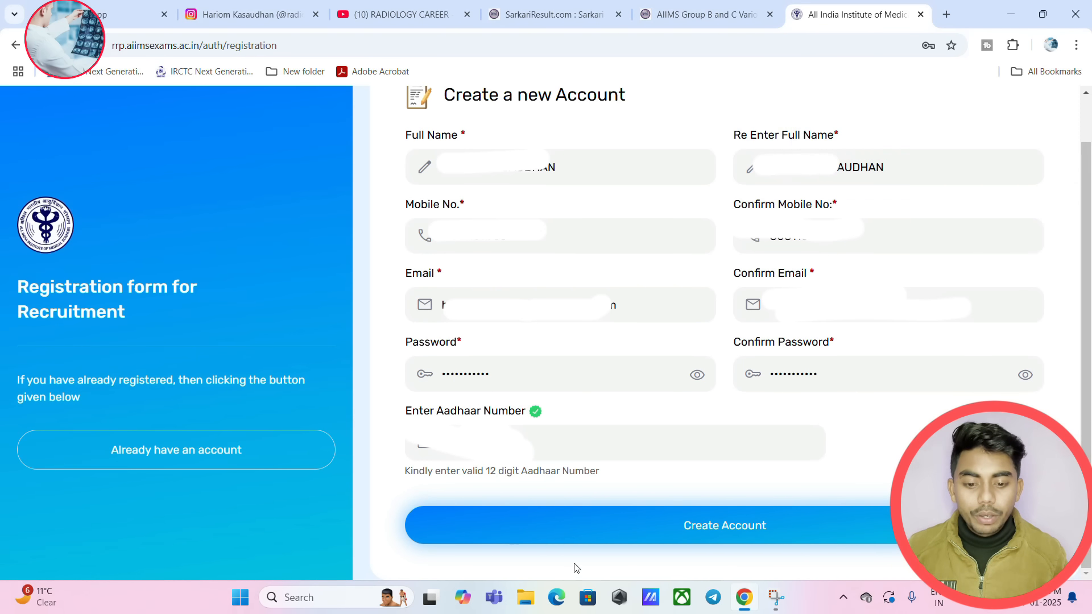
click(715, 527)
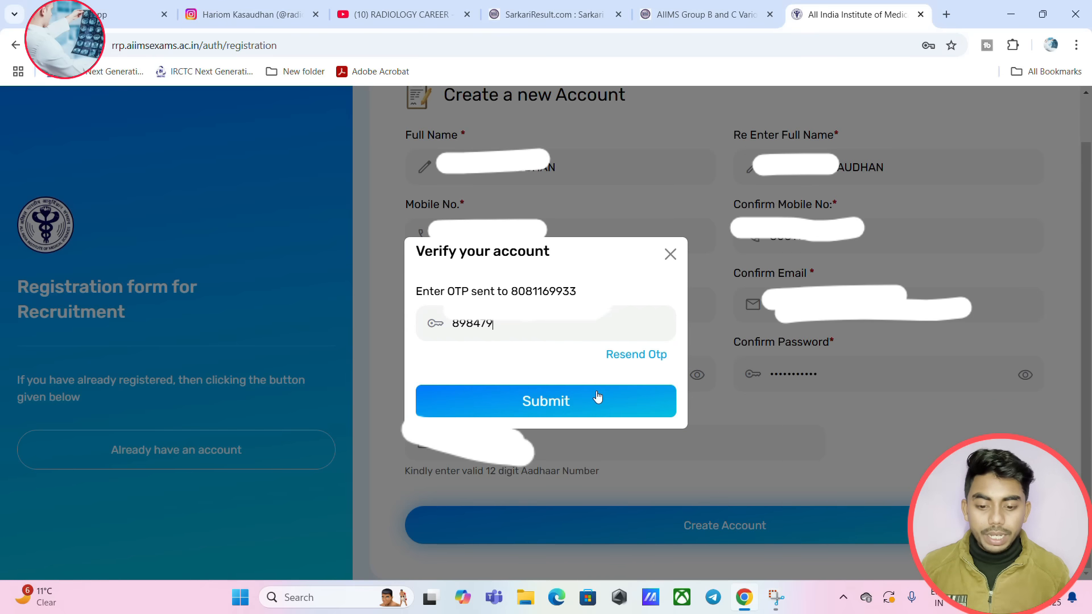
click(597, 398)
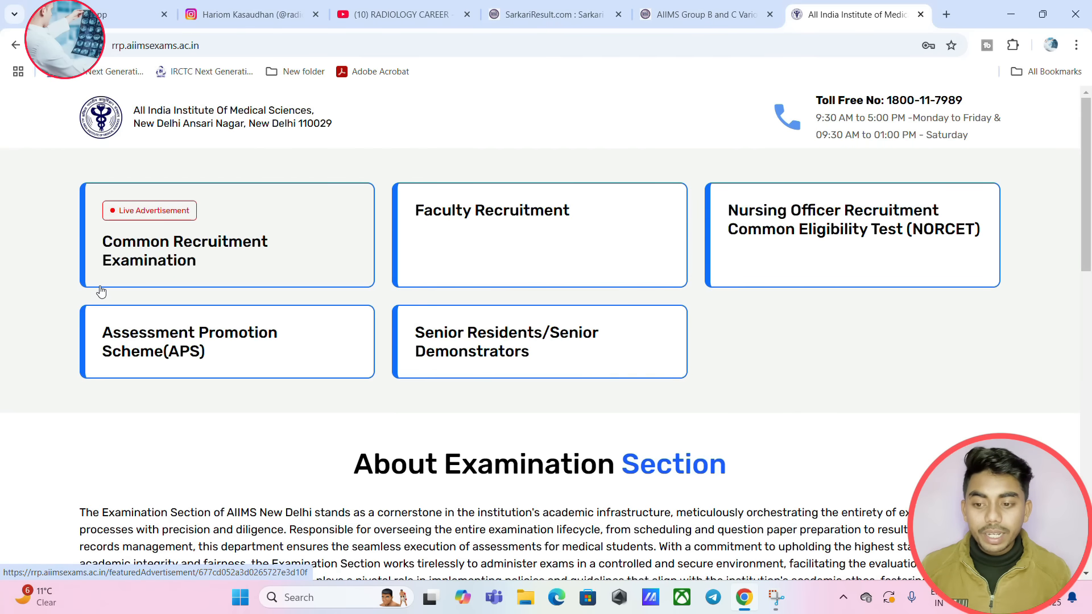
- Open the CRE 2024 advertisement details under Common Recruitment Examination and reach its candidate login page
click(280, 239)
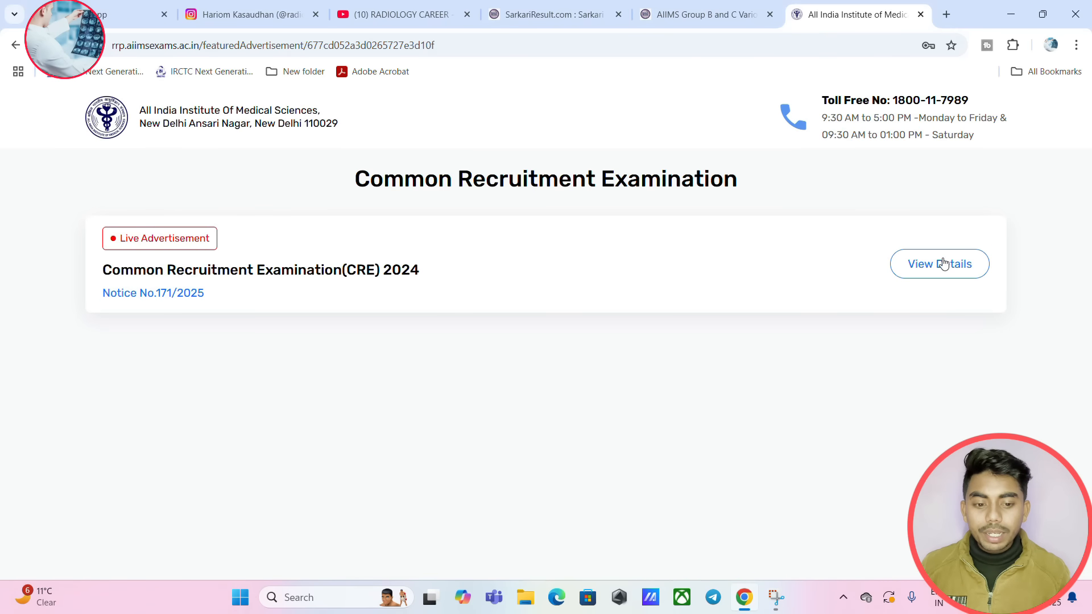
click(939, 271)
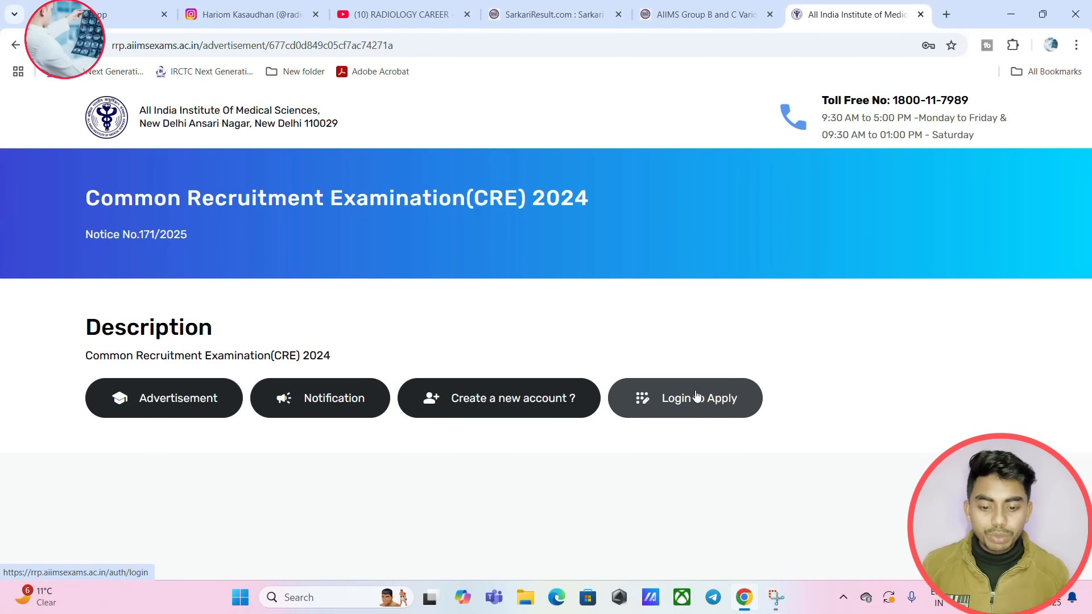
click(696, 396)
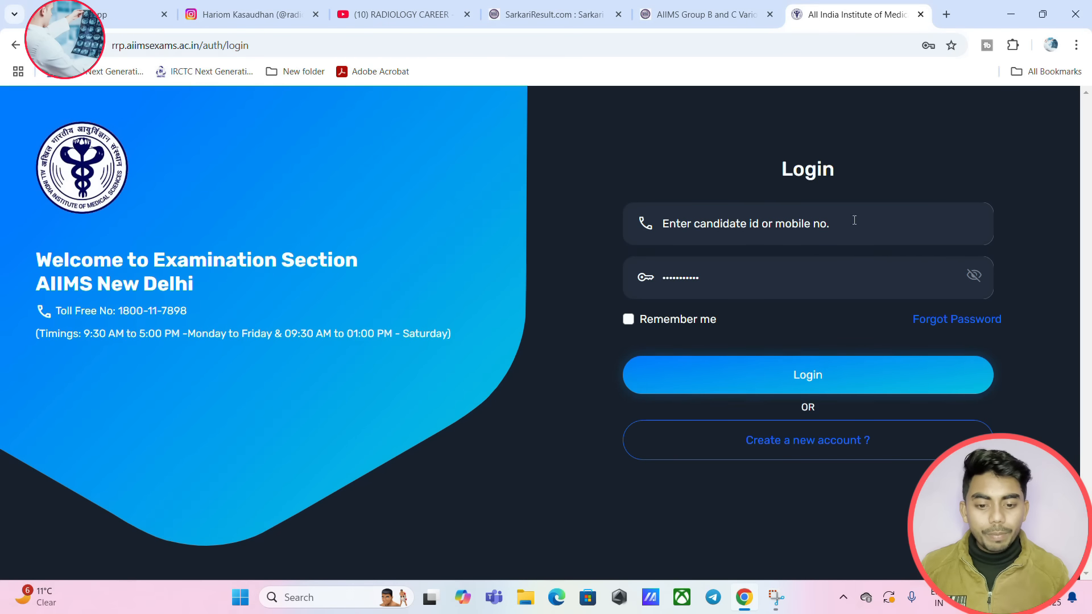
- Log in with the candidate ID and password, with Remember me ticked
click(864, 225)
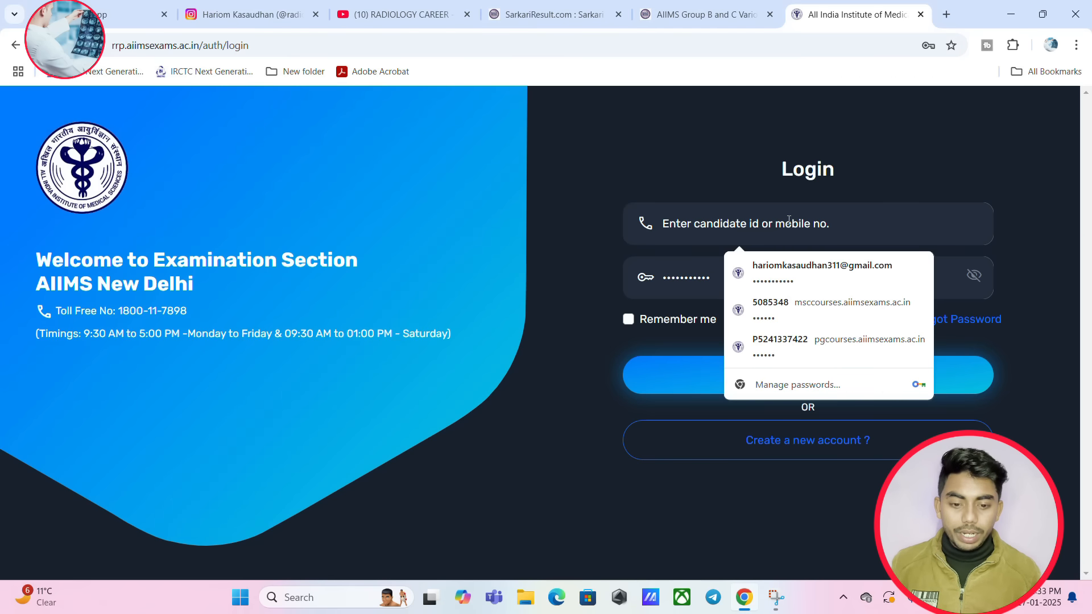
text(R)
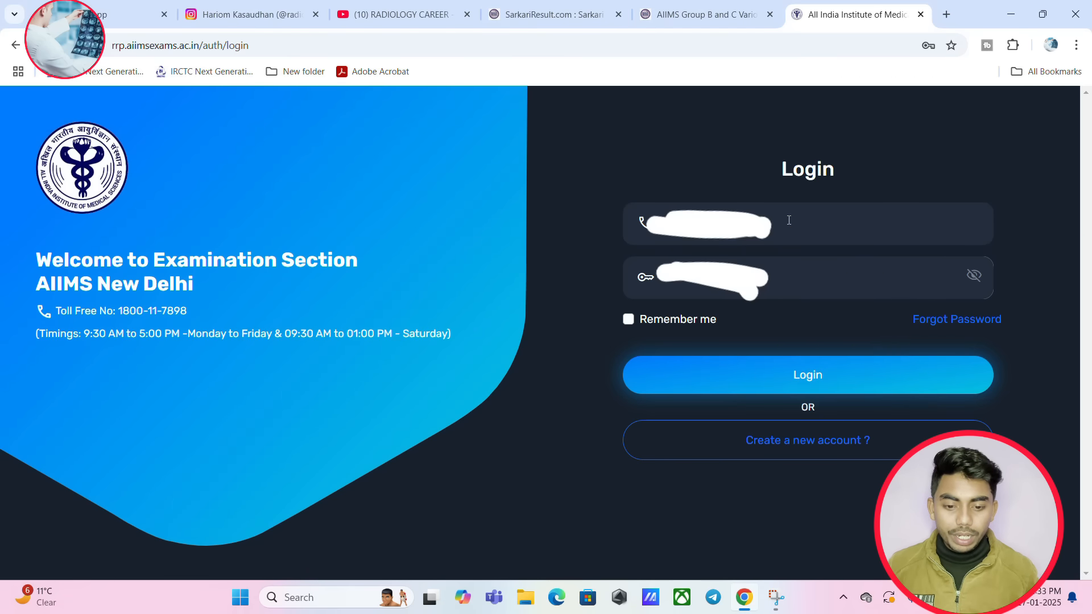
click(628, 320)
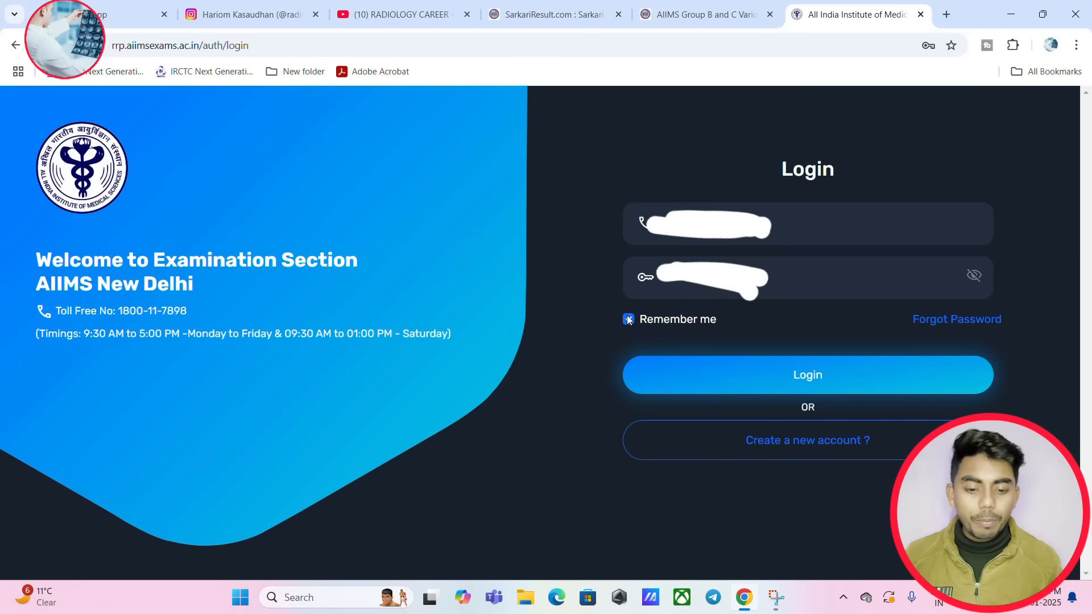
click(739, 380)
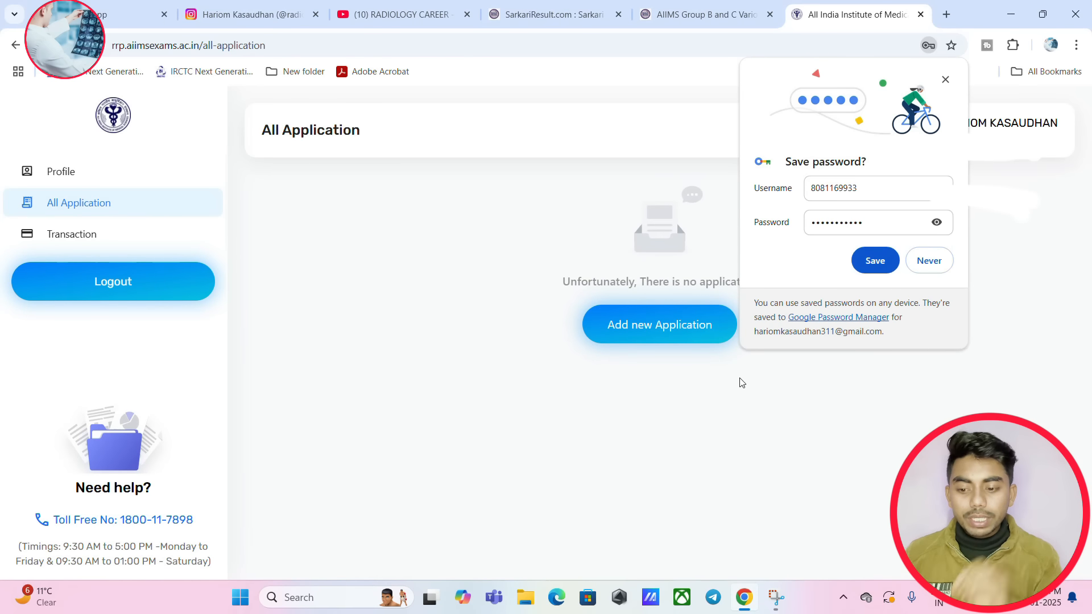
- Decline Chrome's password save, check the Profile, then add a new CRE 2024 application
click(910, 259)
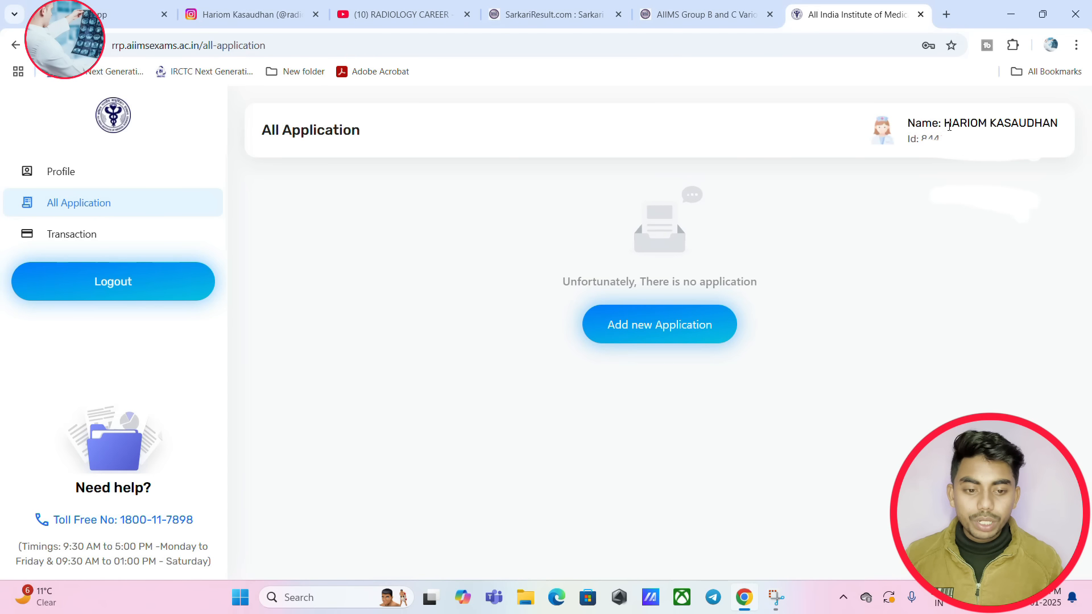
drag(949, 126, 1058, 112)
click(1047, 218)
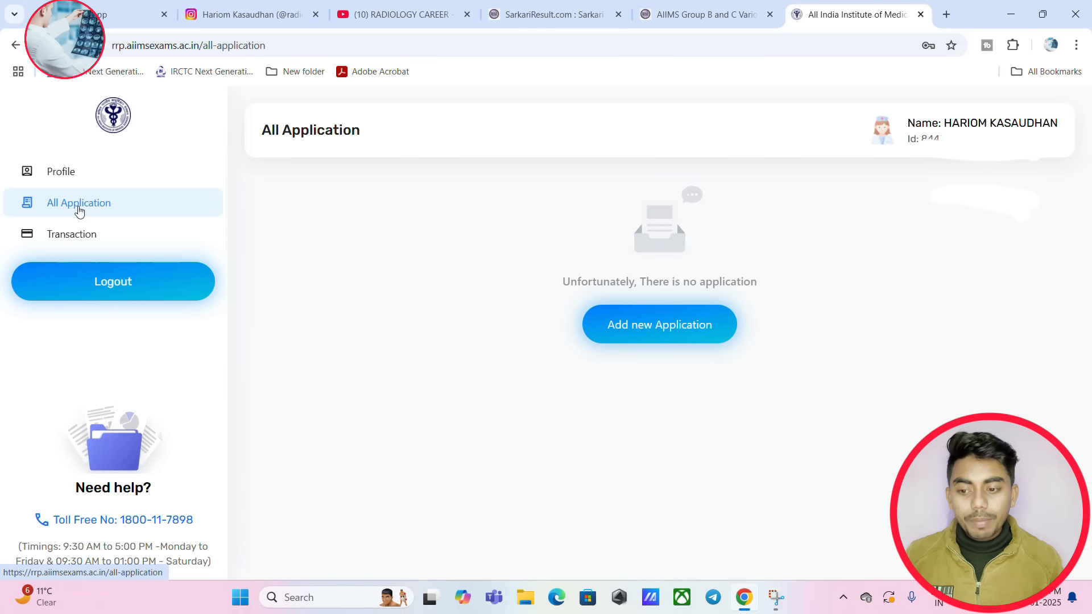
click(76, 182)
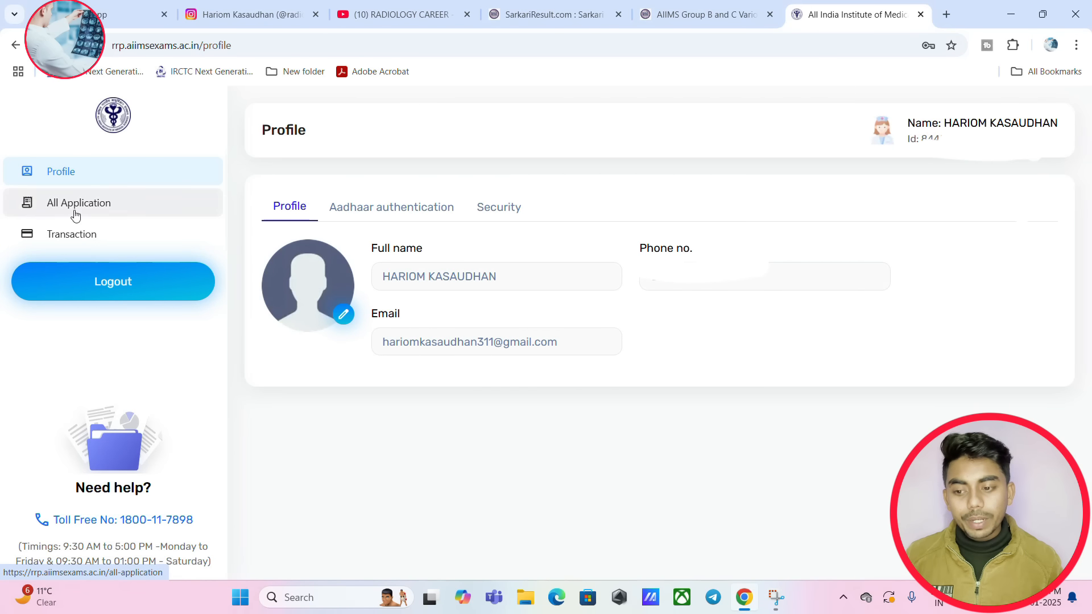
click(75, 205)
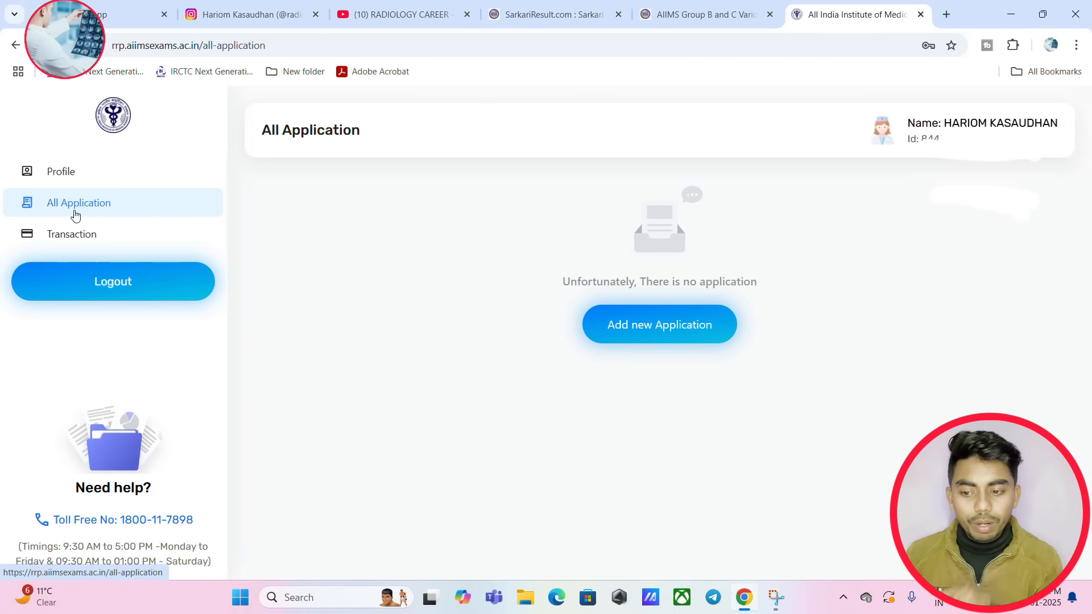
click(659, 333)
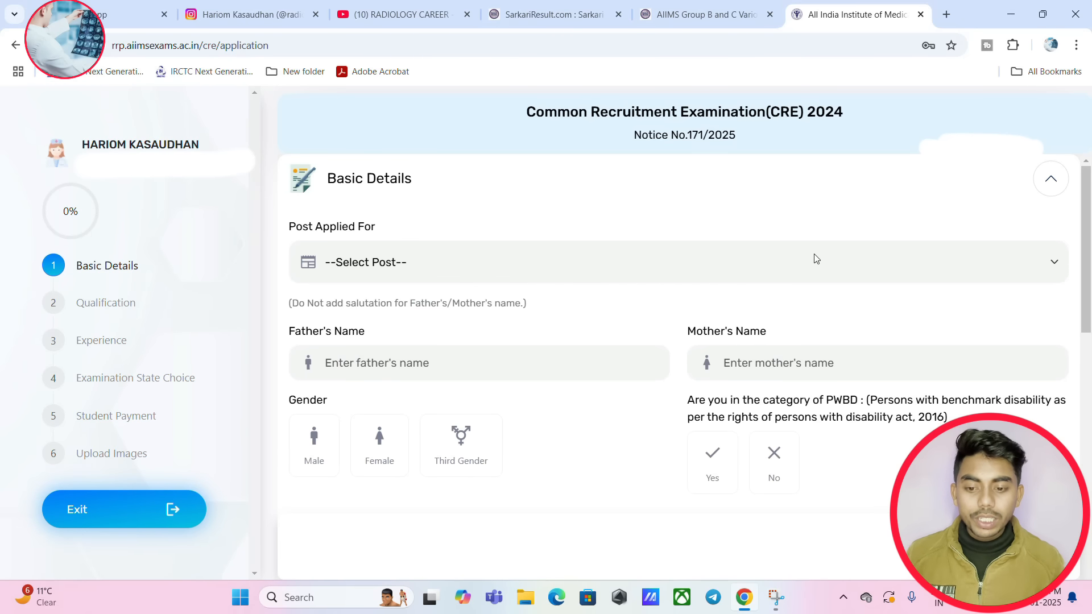
- Choose Junior Radiographer/Radiographer/…/Dark Room Assistant Grade II as the Post Applied For
click(805, 262)
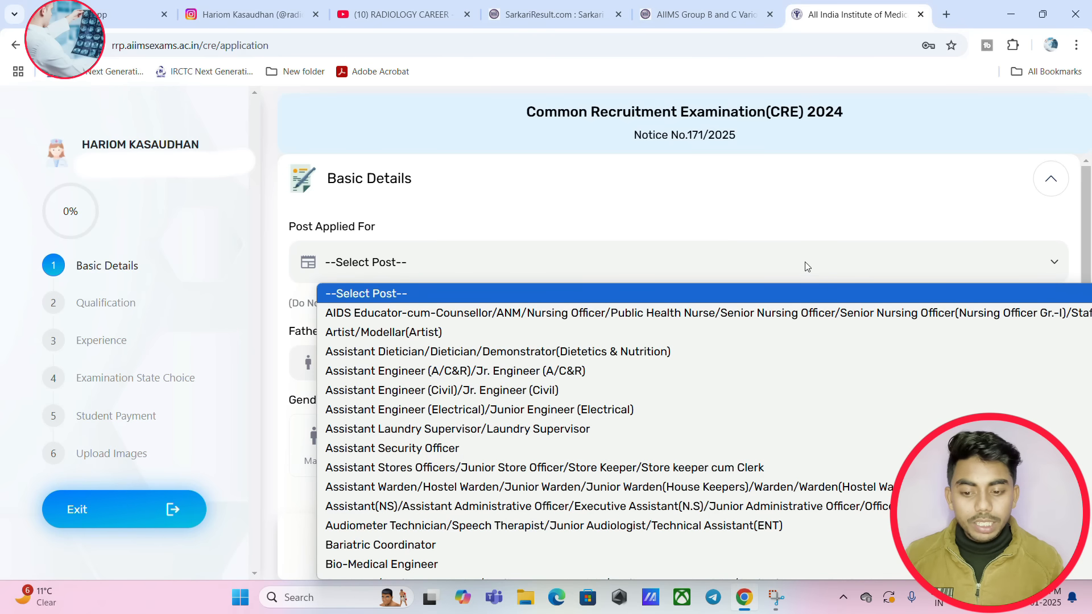
key(Down)
key(Down)
key(Down)
key(Down)
key(Down)
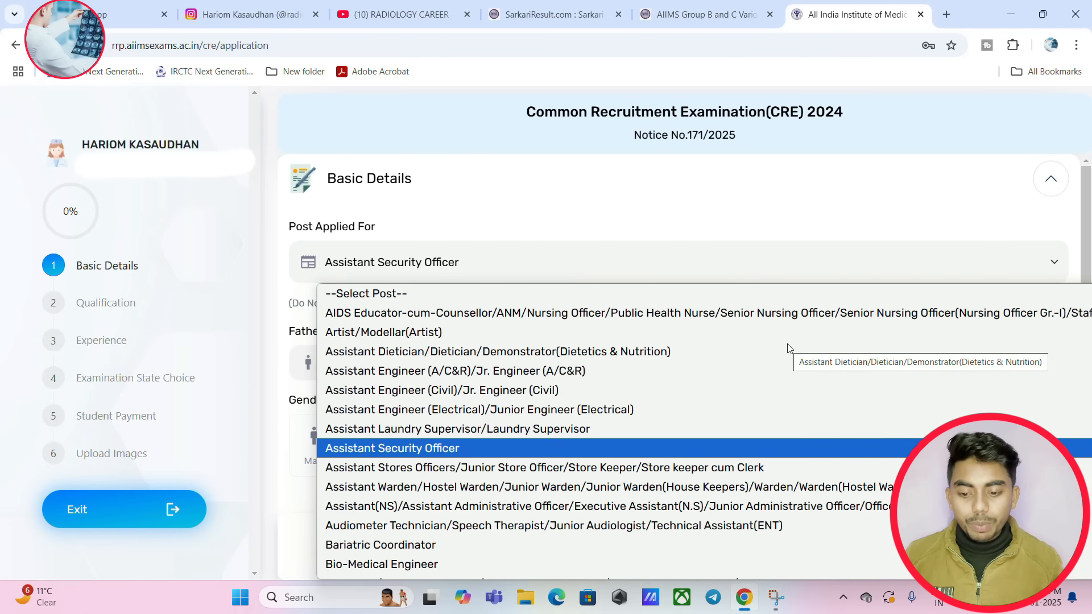
key(Down)
key(Down)
key(Down)
key(Down)
key(Down)
key(Down)
key(Down)
key(Down)
key(Down)
key(Down)
key(Down)
key(Down)
key(Down)
key(Down)
key(Down)
key(Down)
key(Down)
key(Down)
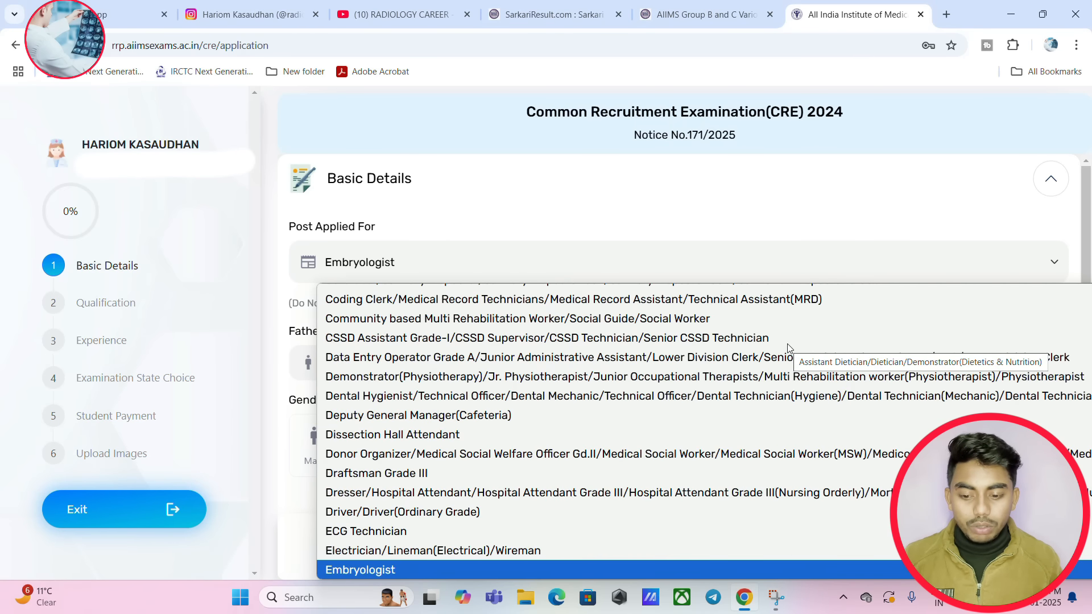
key(Down)
key(Down)
key(Down)
key(Down)
key(Down)
key(Down)
key(Down)
key(Down)
key(Down)
key(Down)
key(Down)
key(Down)
key(Down)
key(Down)
key(Down)
key(Down)
key(Down)
key(Down)
key(Down)
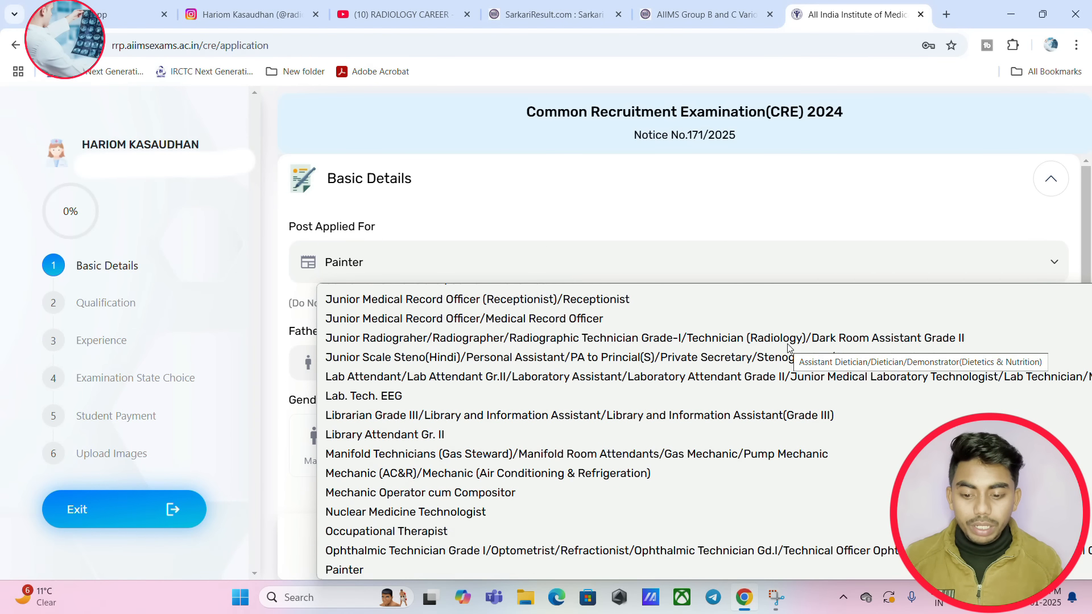
key(Down)
key(Down)
key(Down)
key(Down)
key(Down)
key(Down)
key(Down)
key(Down)
key(Down)
key(Down)
key(Down)
key(Down)
key(Down)
key(Down)
key(Down)
key(Down)
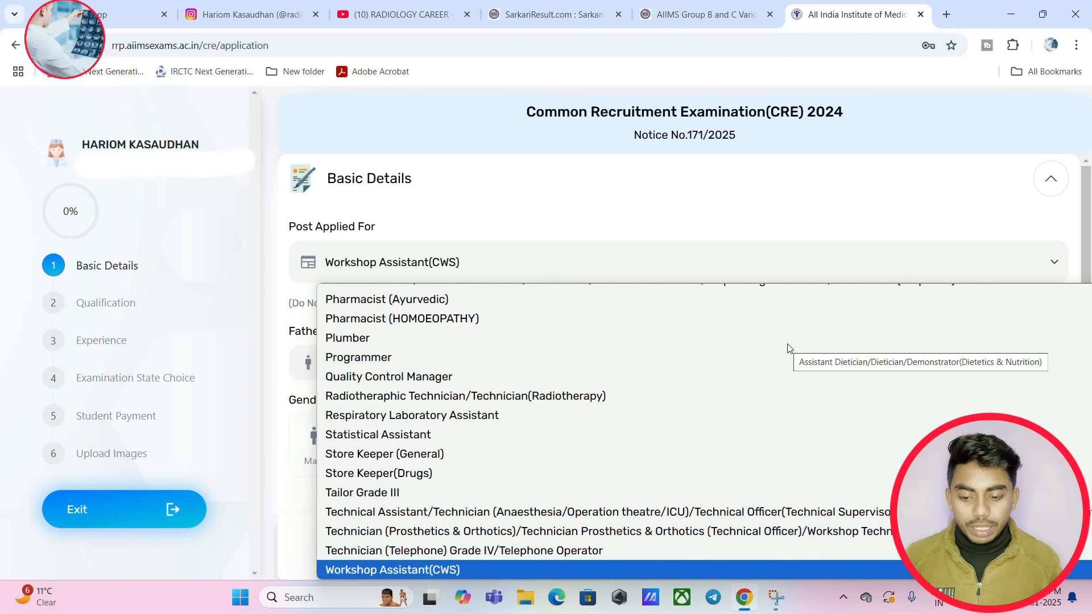
scroll(808, 332, up, 5)
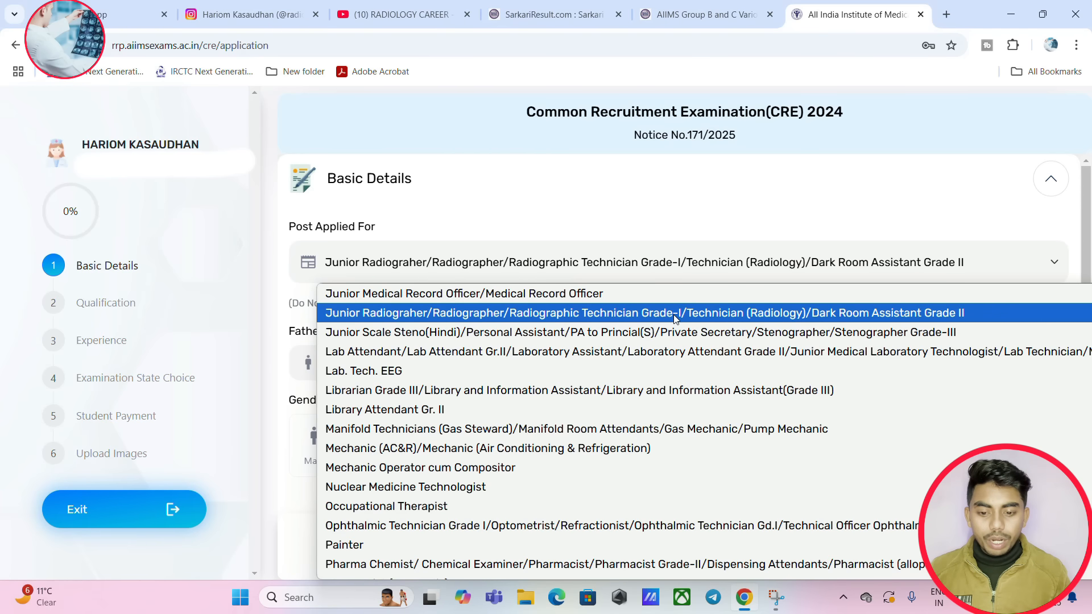
click(712, 312)
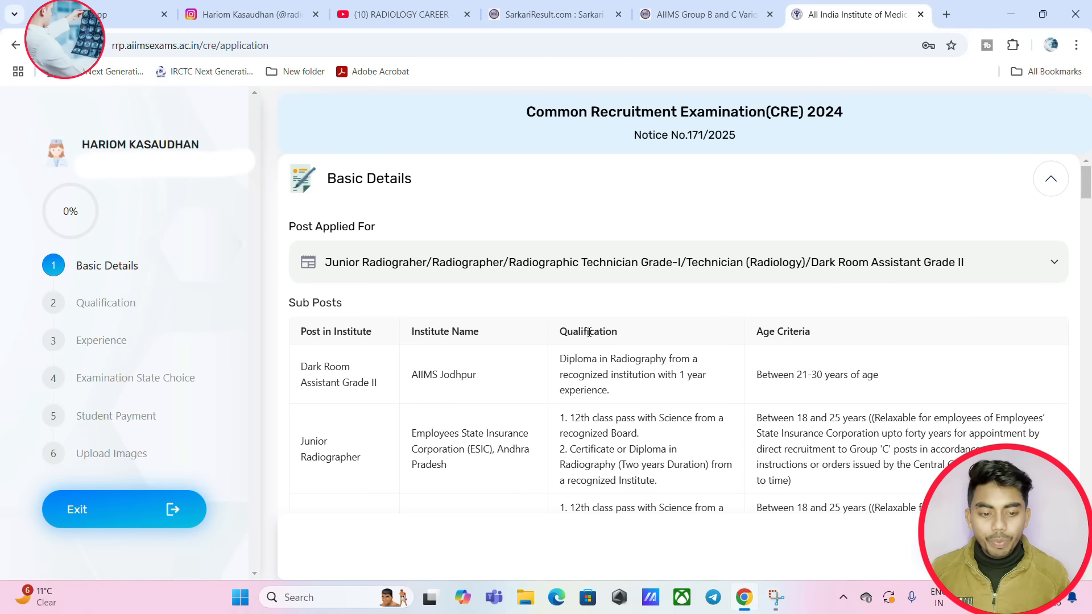
scroll(1089, 206, down, 2)
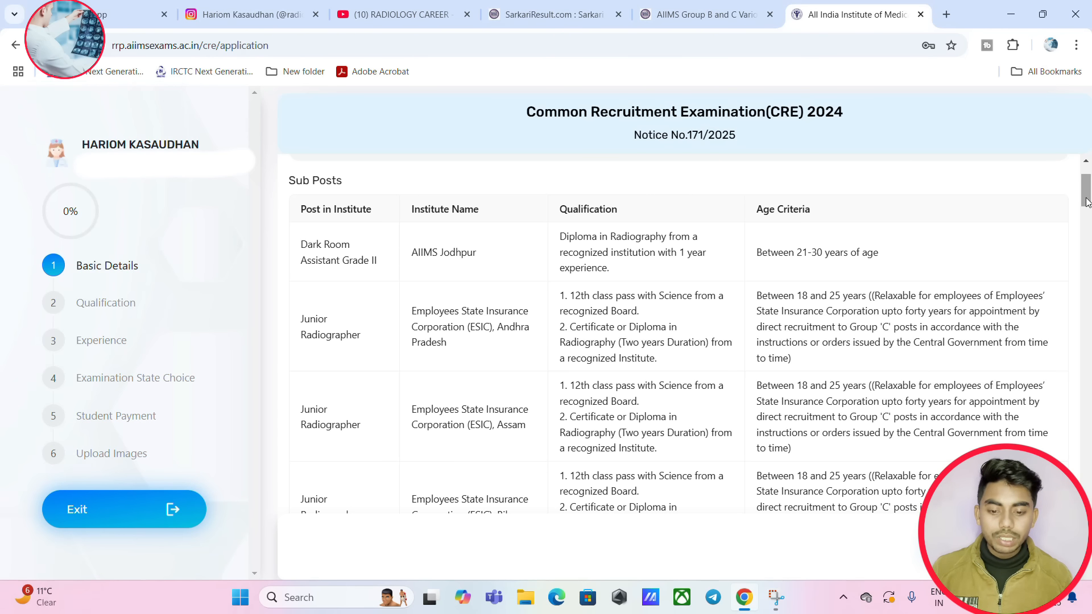
drag(1086, 202, 1086, 477)
drag(300, 286, 483, 300)
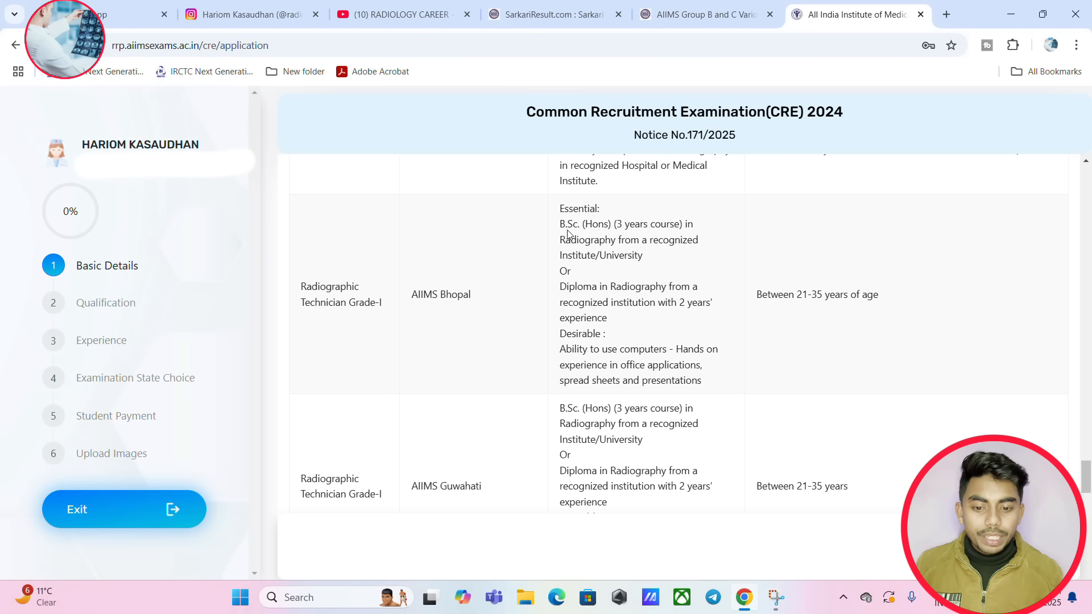
drag(560, 224, 690, 260)
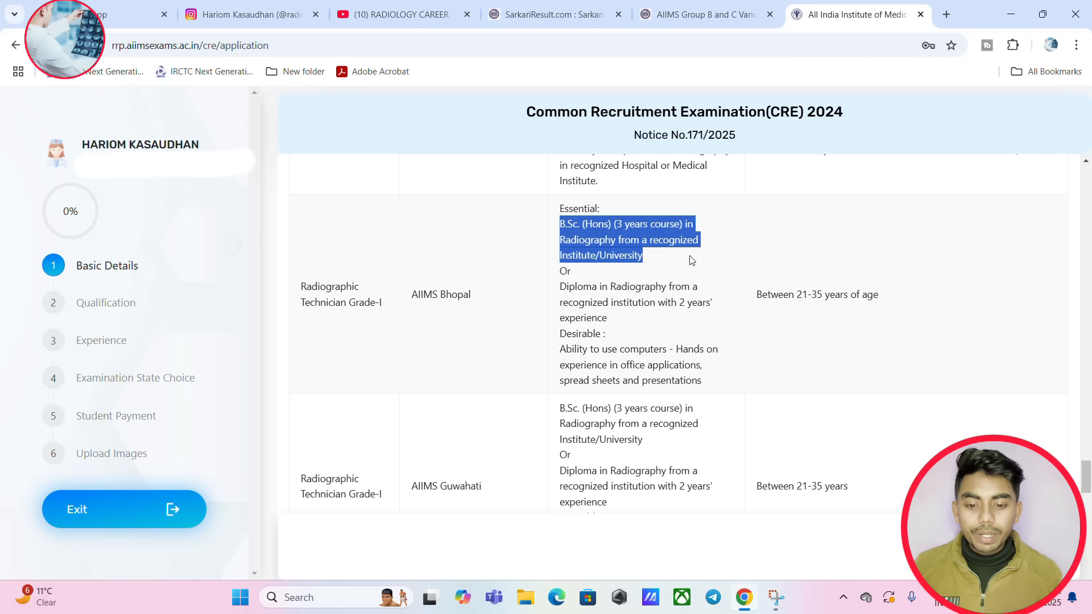
click(691, 260)
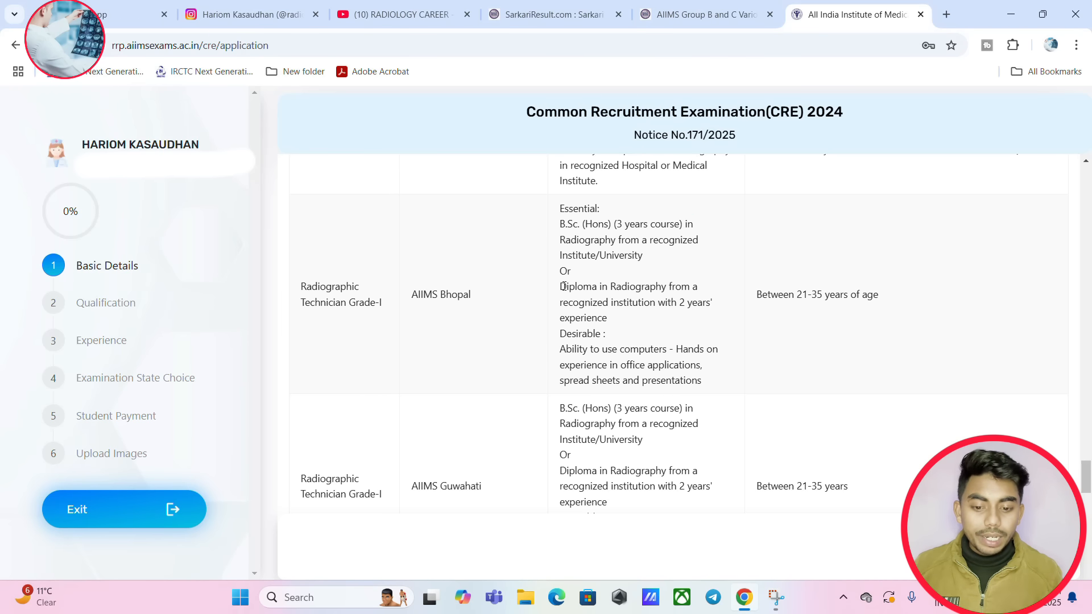
drag(564, 286, 693, 320)
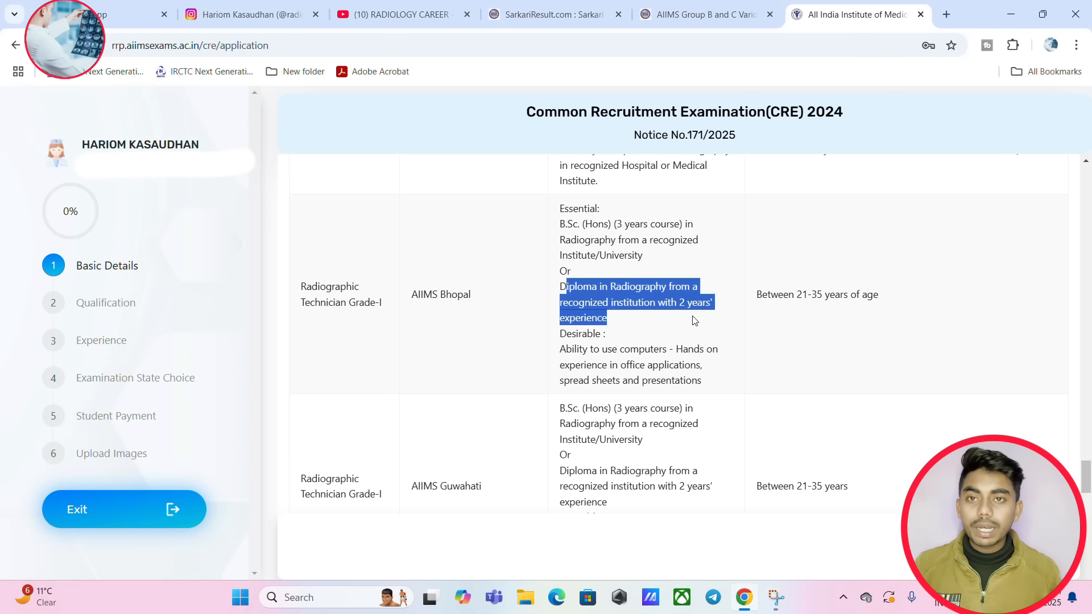
click(698, 320)
drag(757, 294, 845, 296)
click(893, 303)
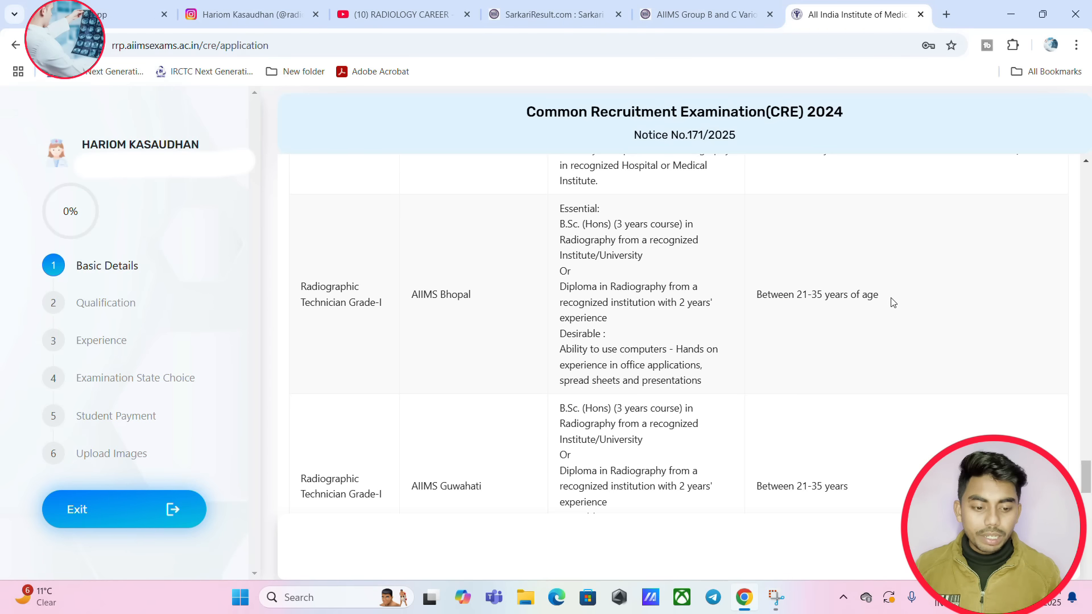
drag(1090, 500, 1090, 509)
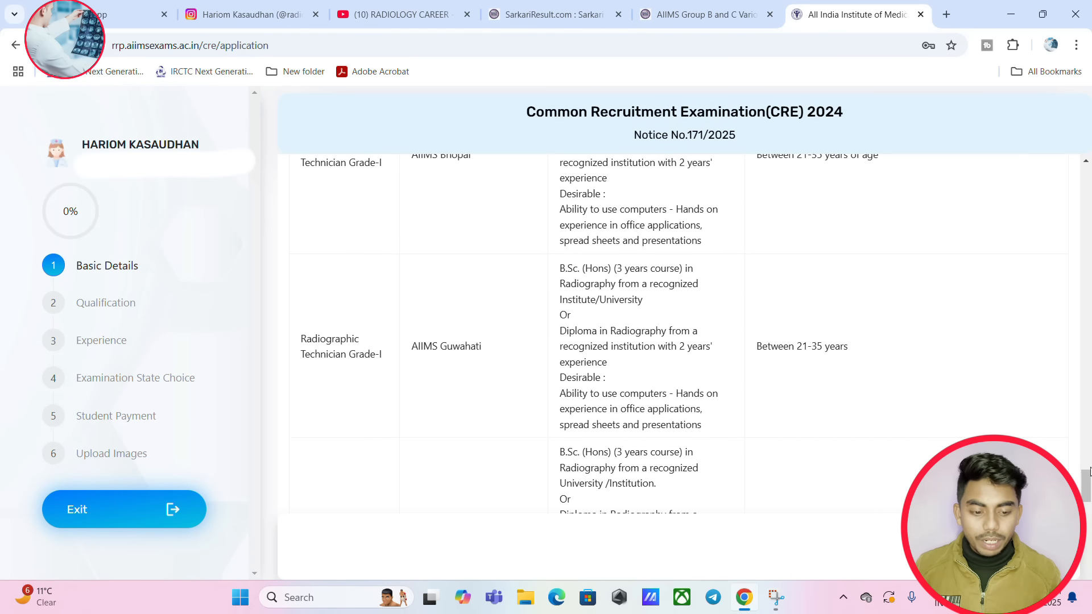
drag(1088, 488, 1089, 520)
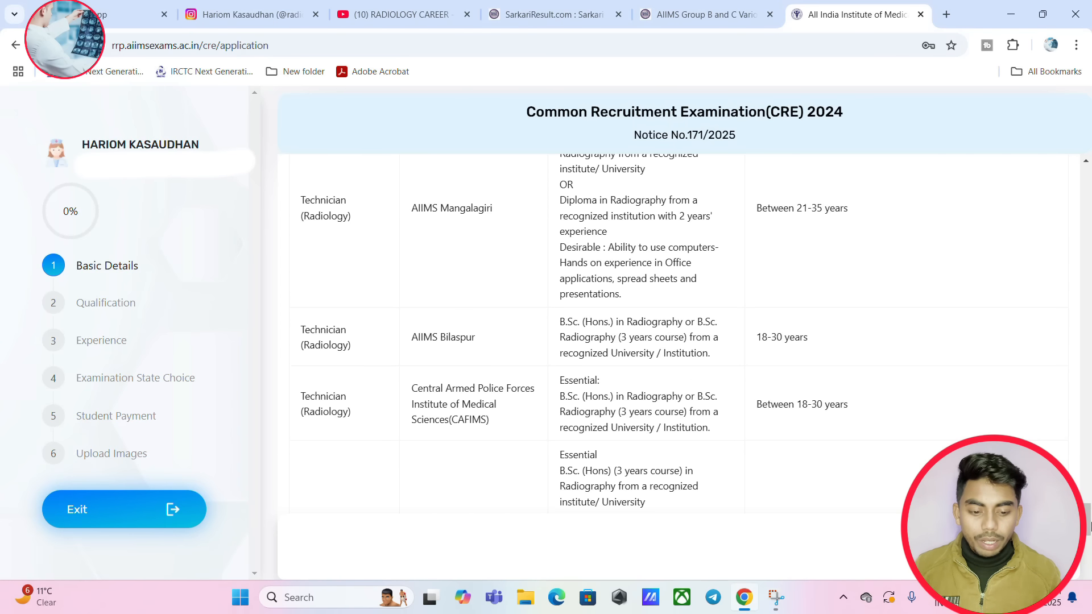
scroll(1091, 561, down, 7)
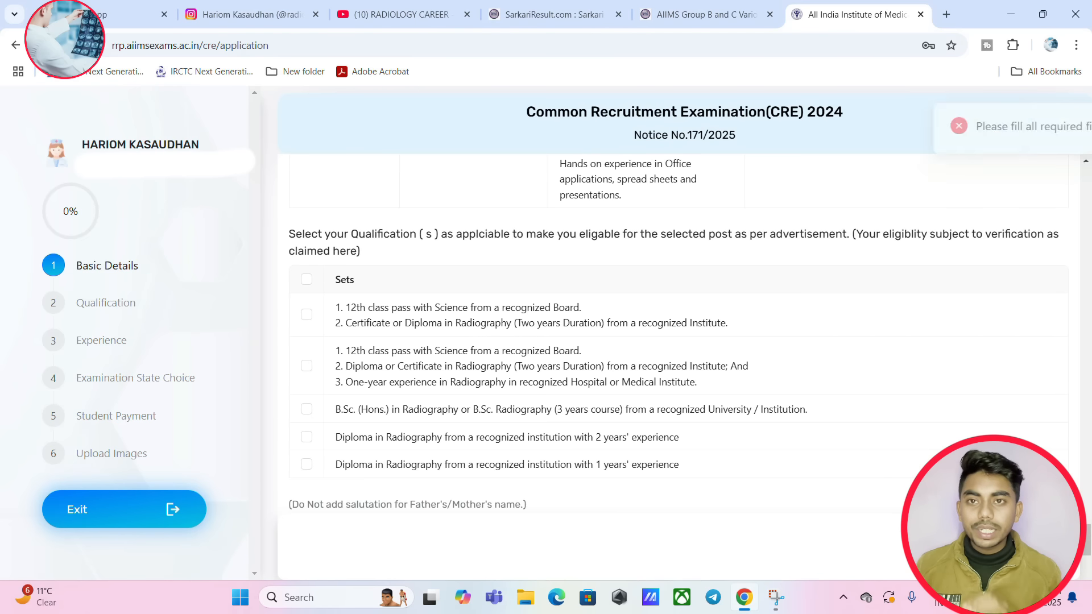
- Tick the B.Sc. (Hons.)/B.Sc. Radiography row in the qualification Sets list
scroll(1091, 560, up, 1)
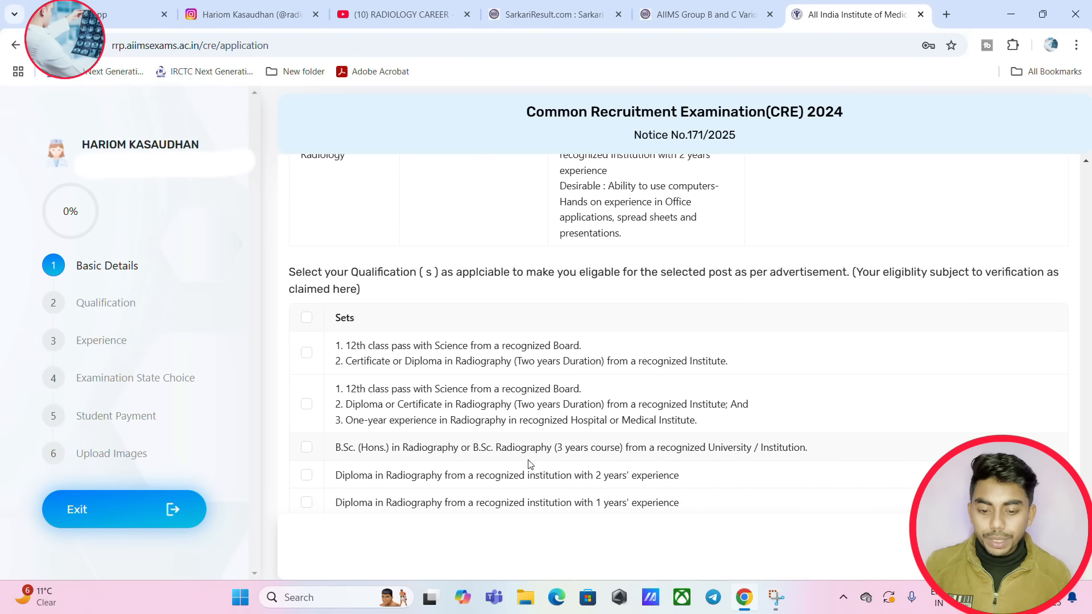
click(307, 448)
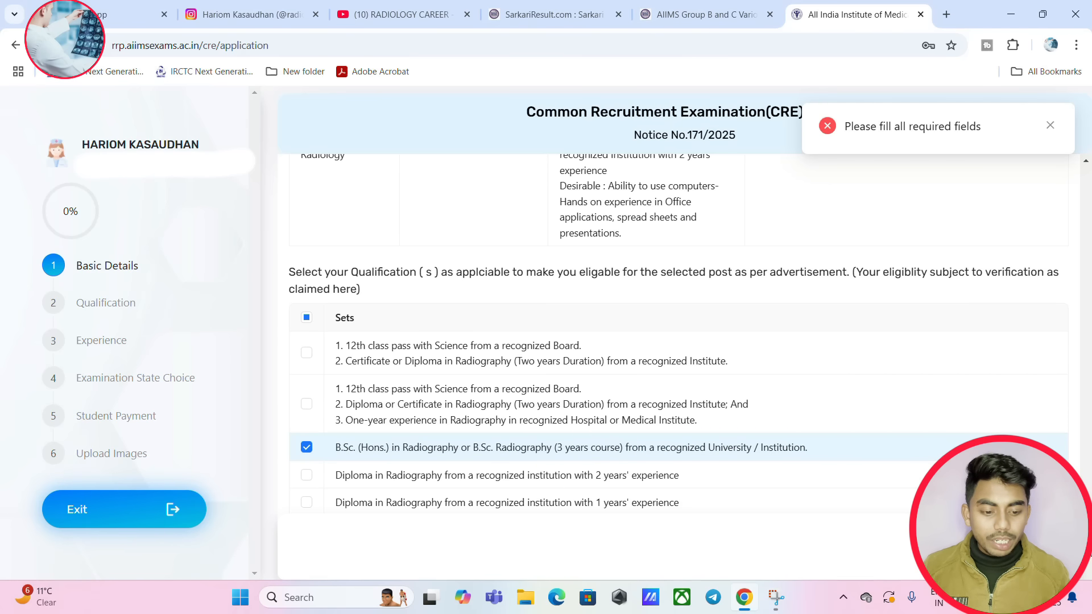
scroll(678, 331, down, 2)
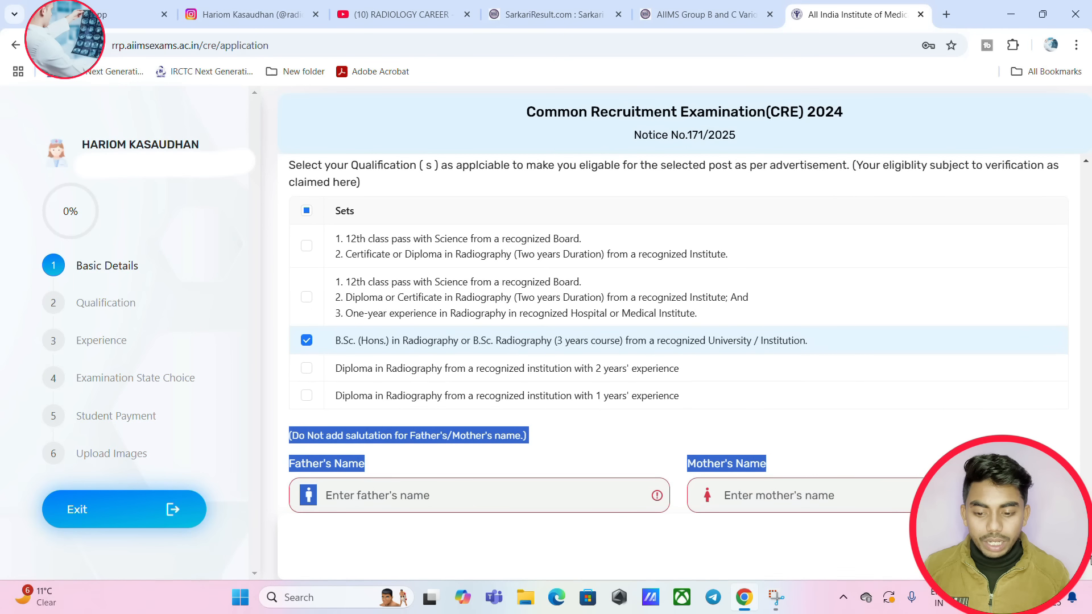
scroll(678, 336, down, 2)
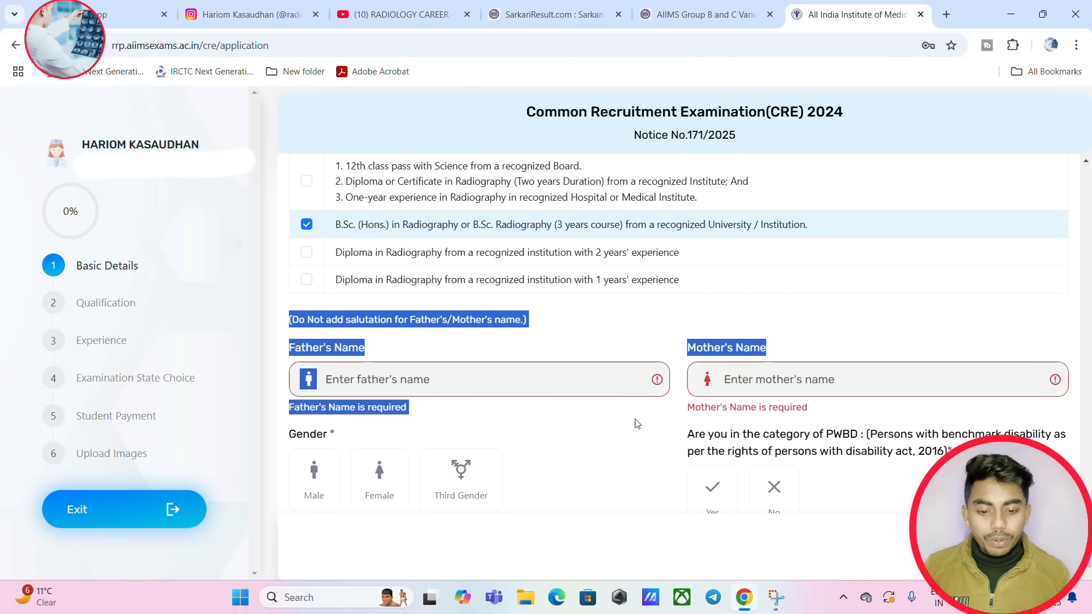
- Enter the father's and mother's names, choose Male gender, and answer No to PWBD
click(635, 422)
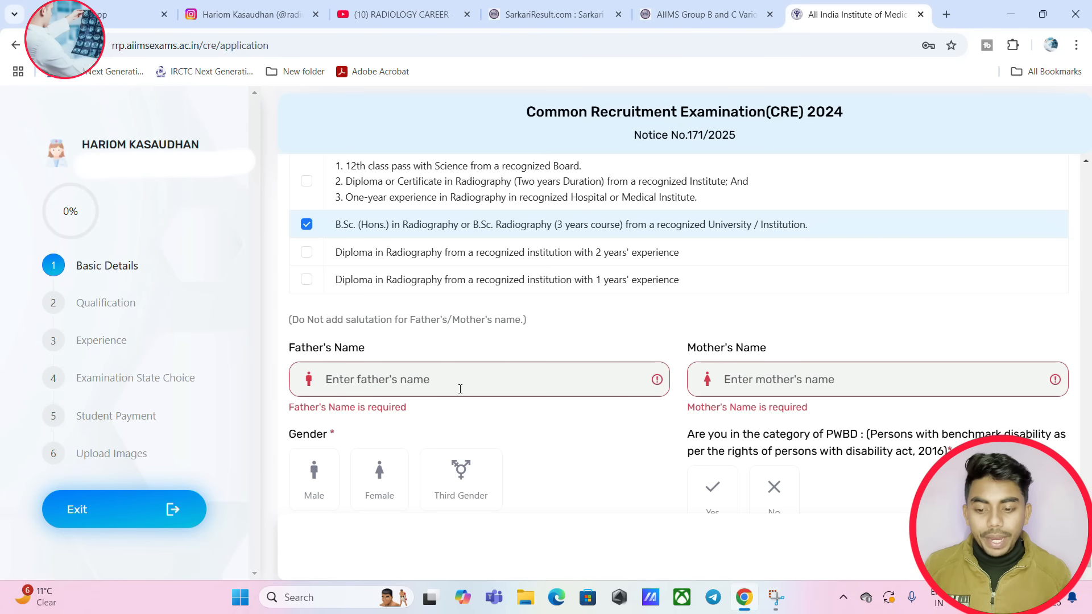
click(321, 486)
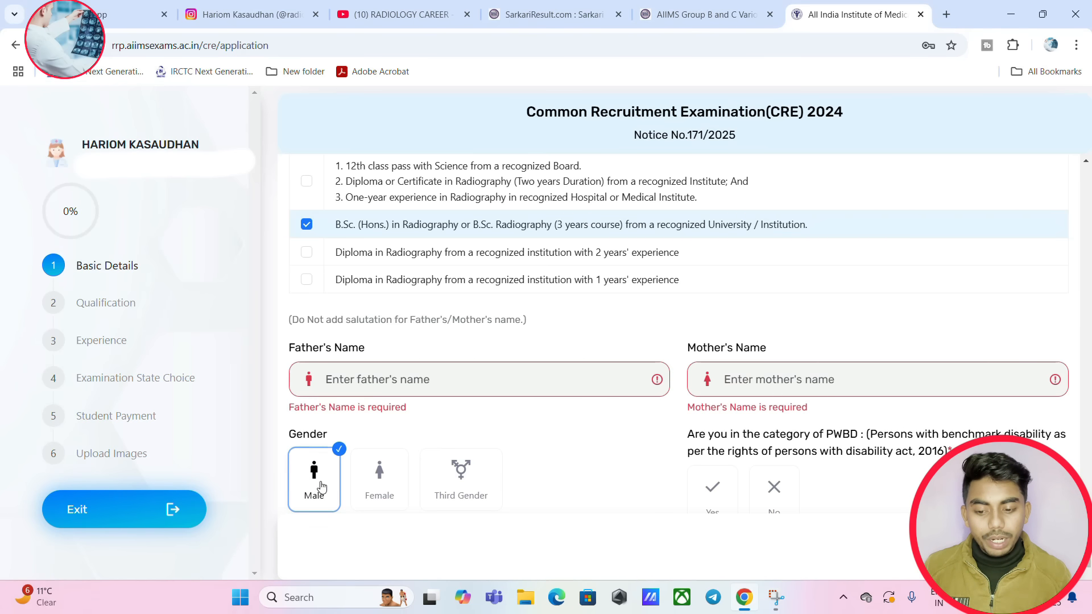
click(466, 387)
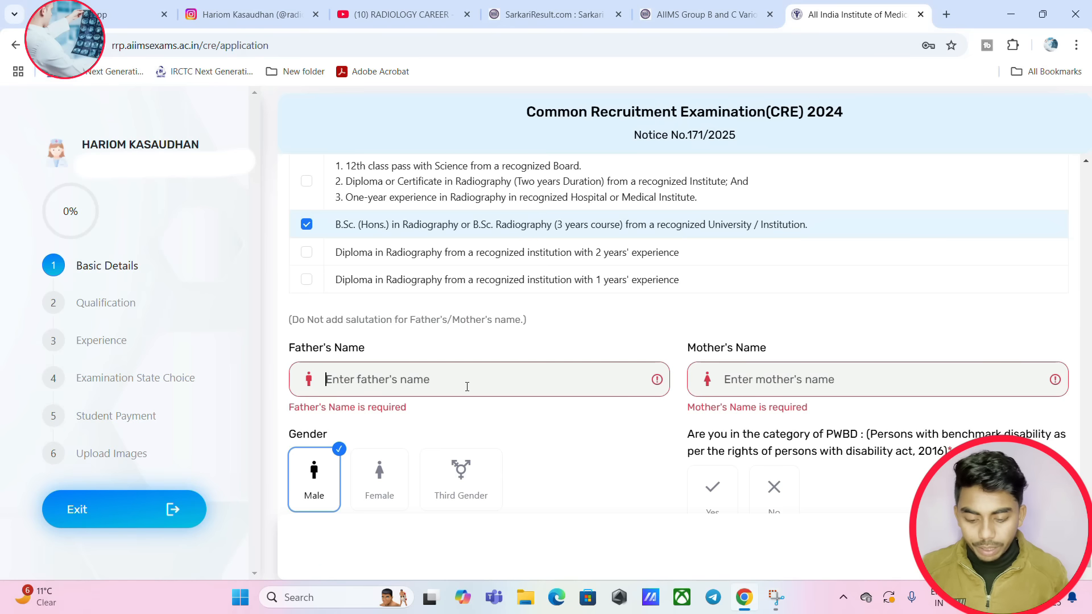
scroll(1068, 574, down, 6)
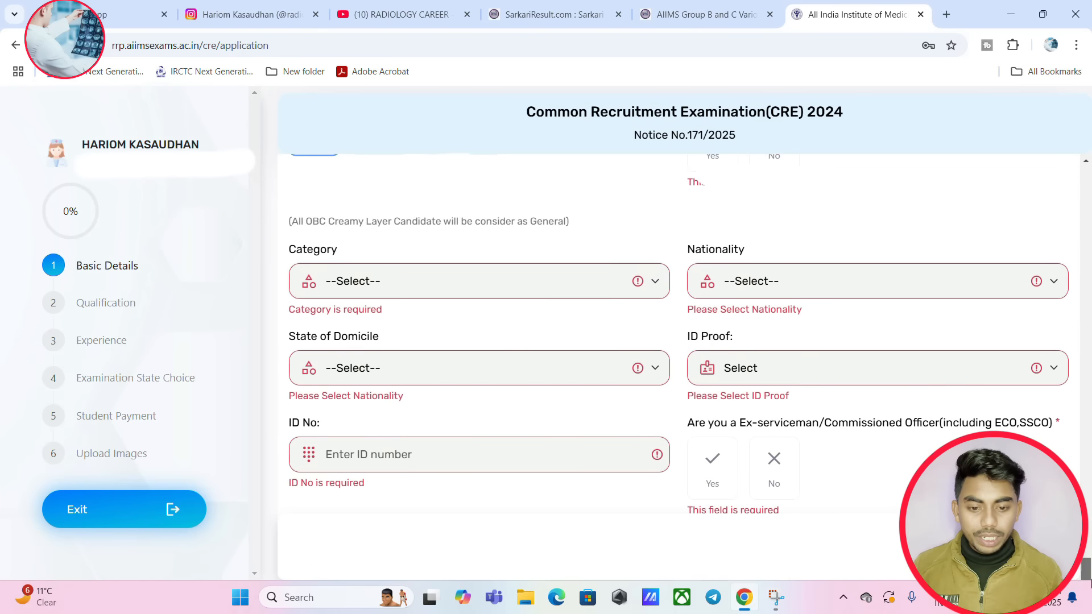
scroll(1086, 581, up, 2)
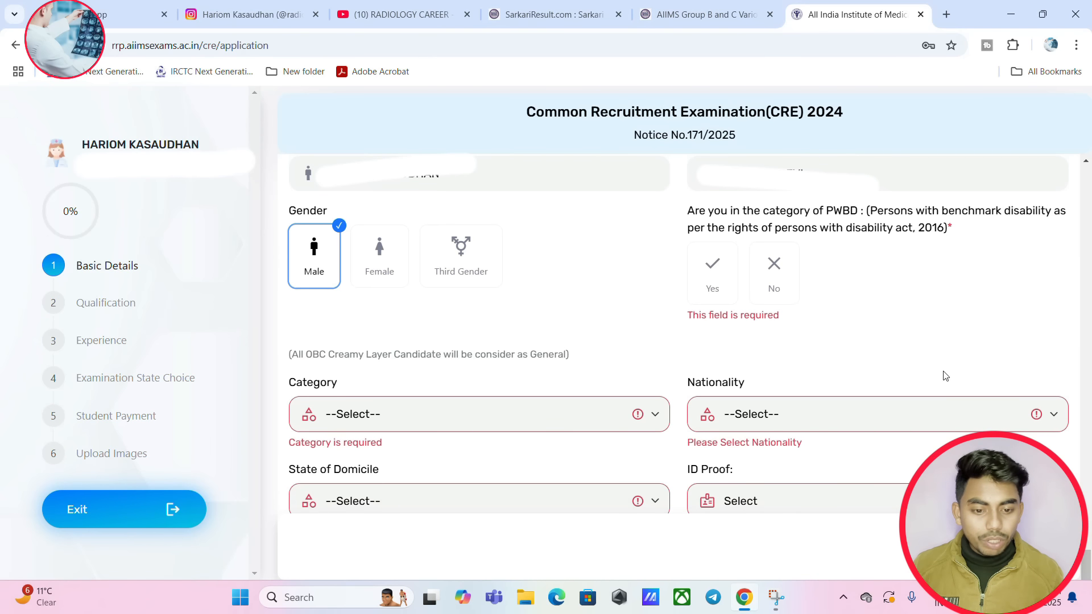
click(772, 271)
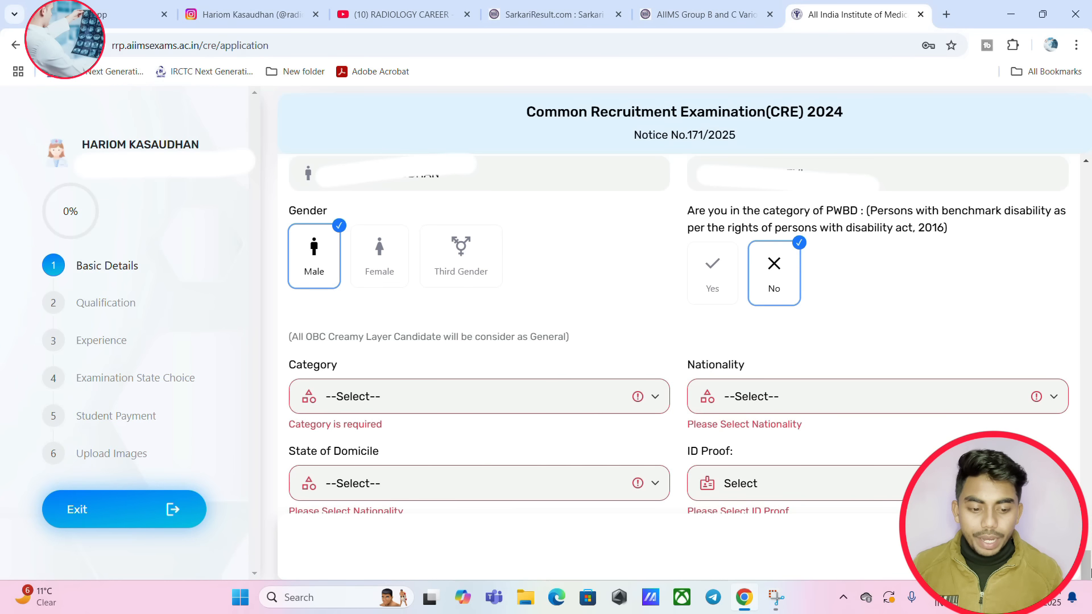
click(658, 402)
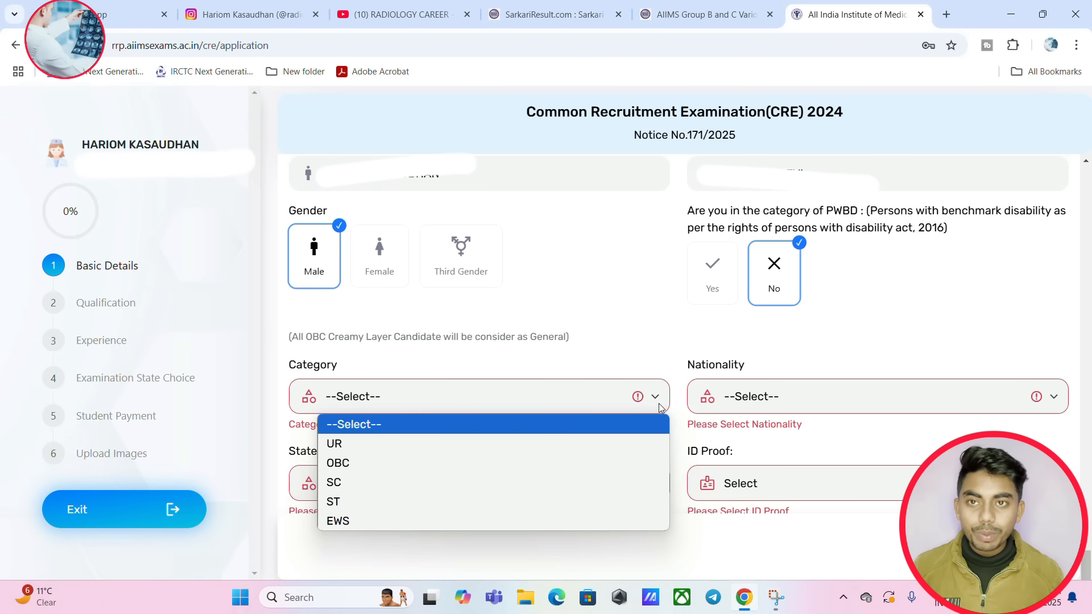
- Set Category UR, Nationality Indian, Domicile Uttar Pradesh and ID Proof Aadhaar Card, then try saving
click(544, 444)
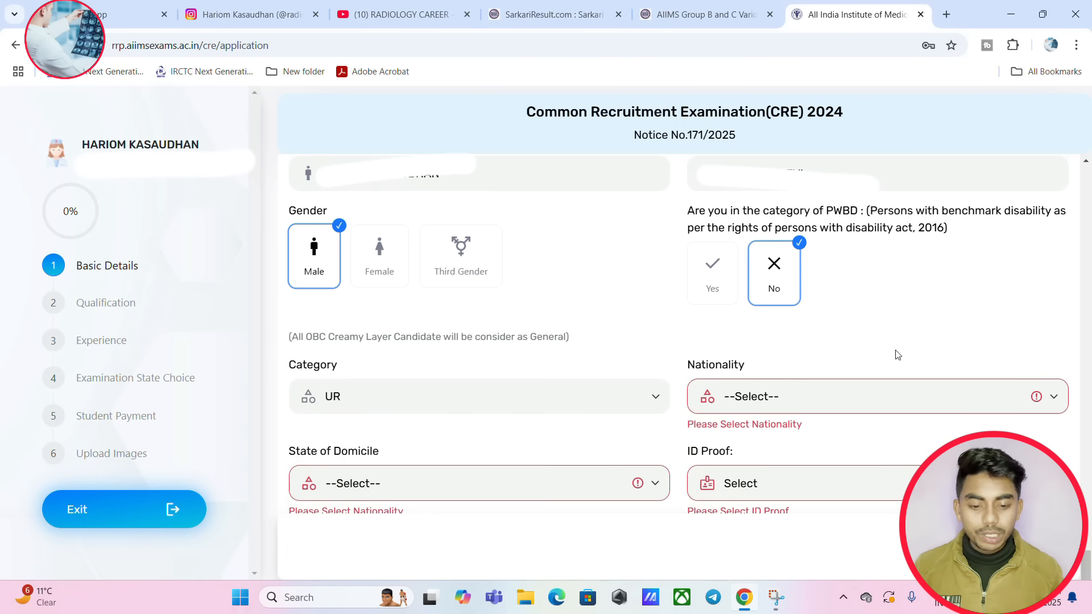
click(896, 397)
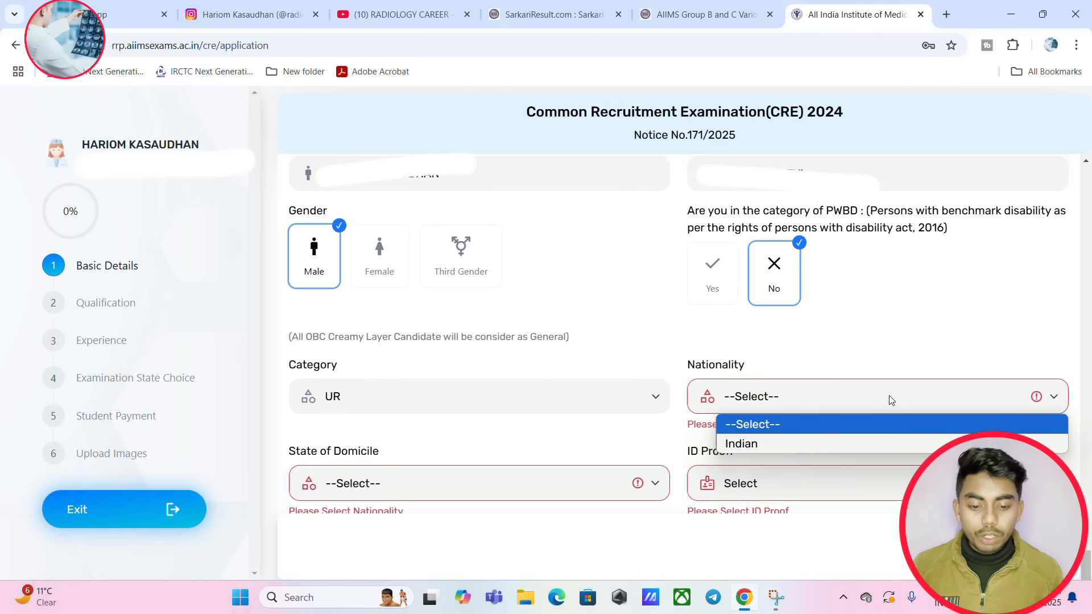
click(852, 443)
click(518, 465)
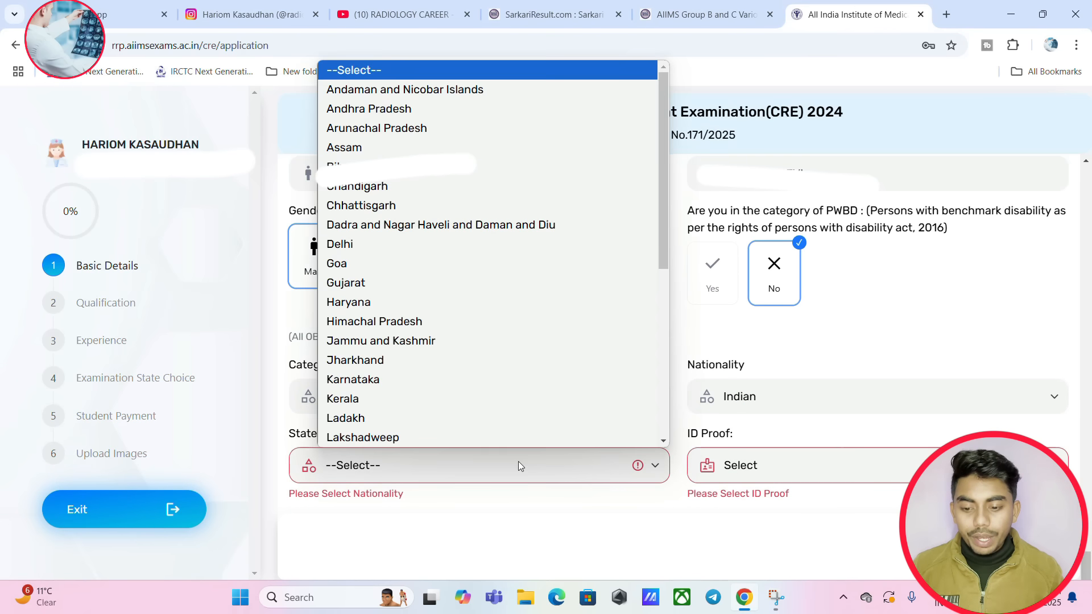
drag(664, 212, 664, 387)
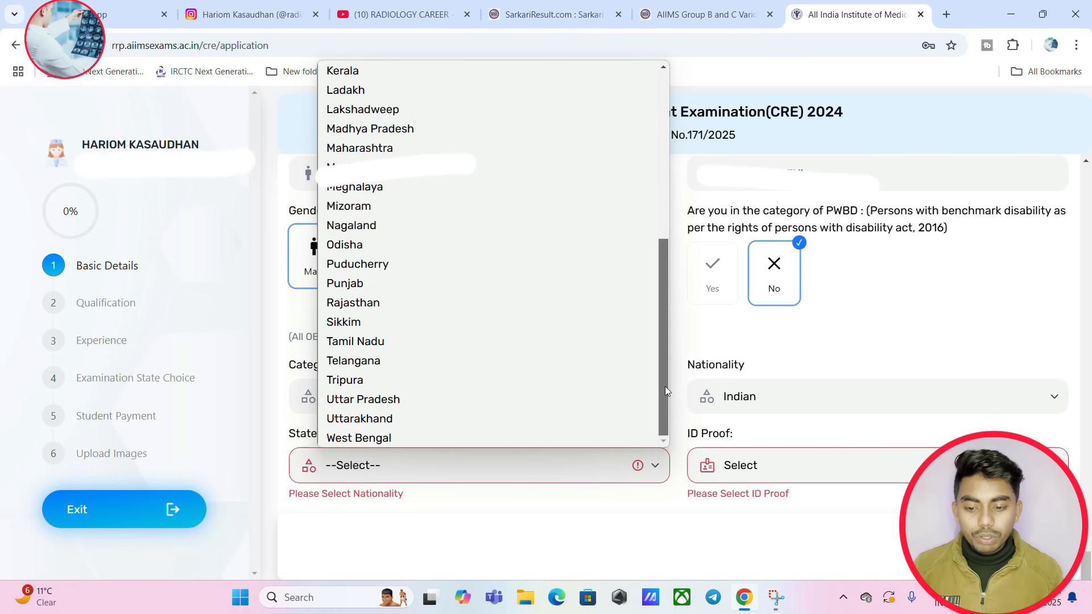
click(559, 398)
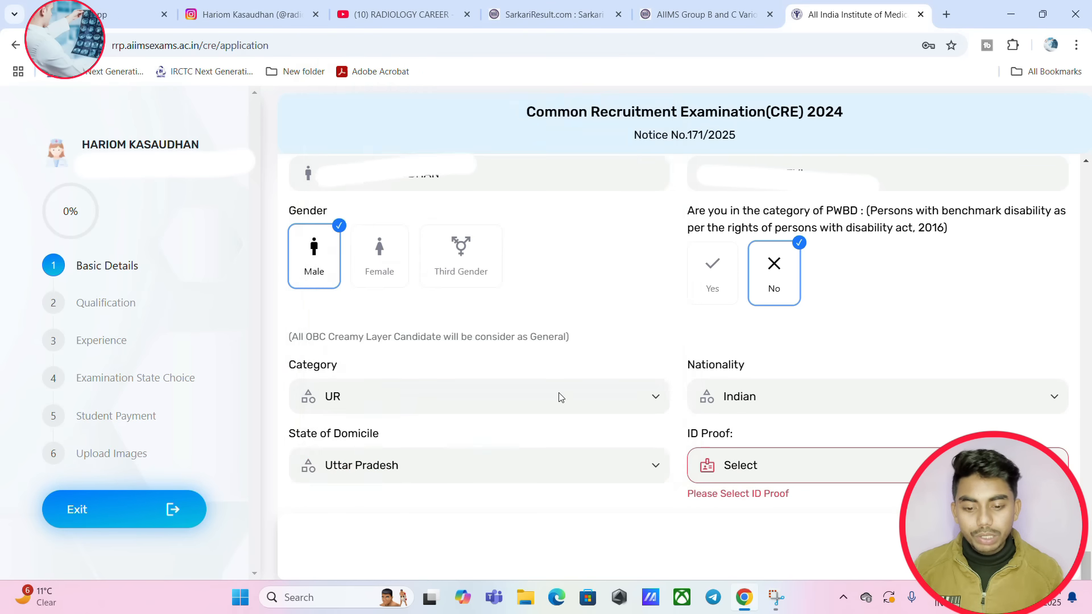
click(813, 482)
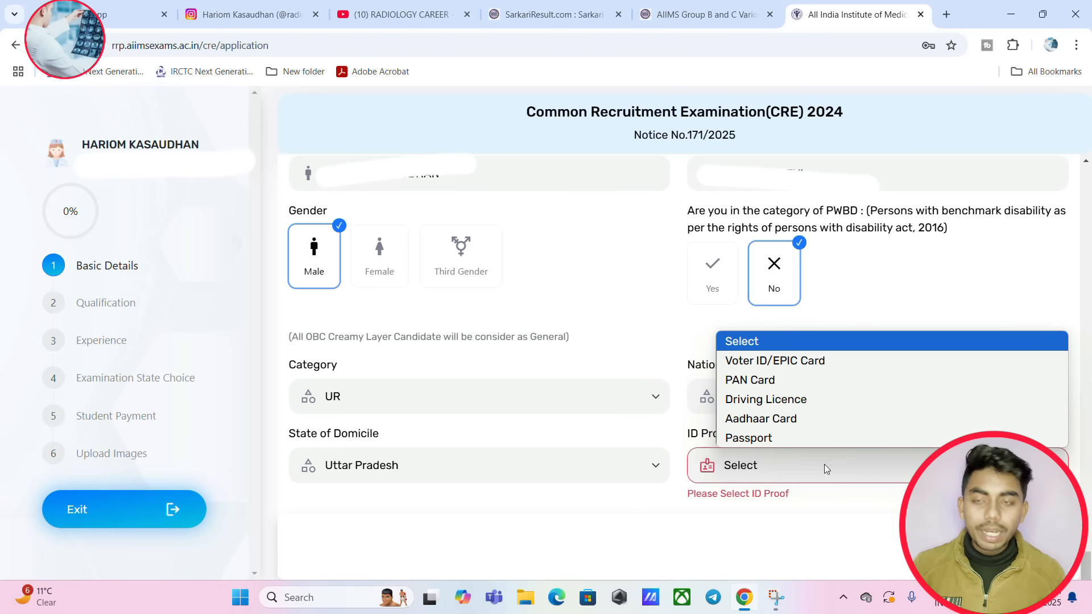
click(785, 418)
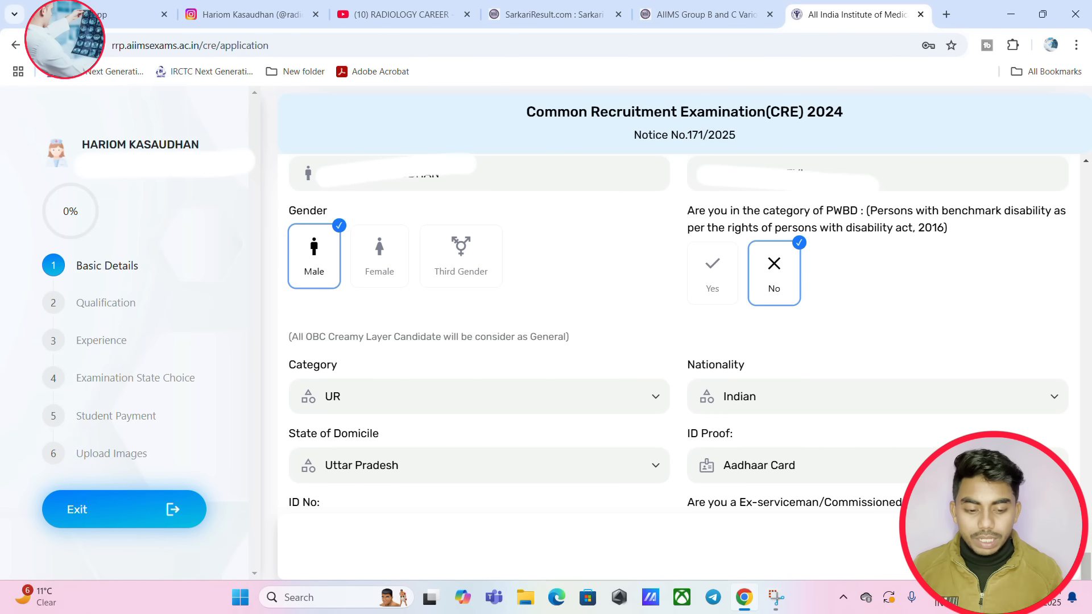
click(1012, 547)
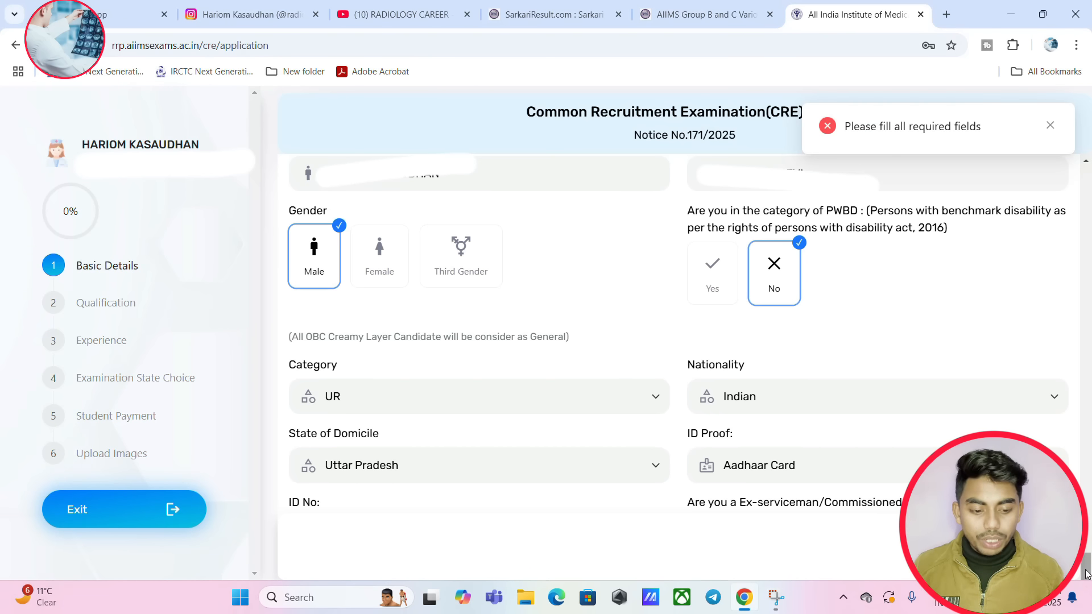
scroll(1087, 568, down, 5)
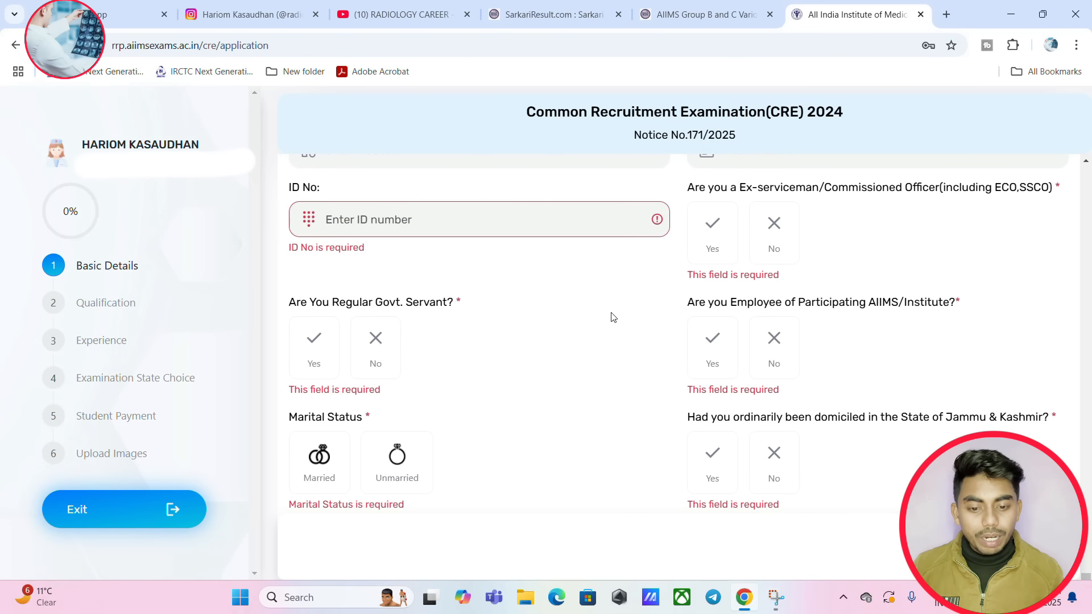
- Paste the ID number and answer No to the ex-serviceman, government servant, AIIMS employee and defence questions
scroll(613, 317, up, 1)
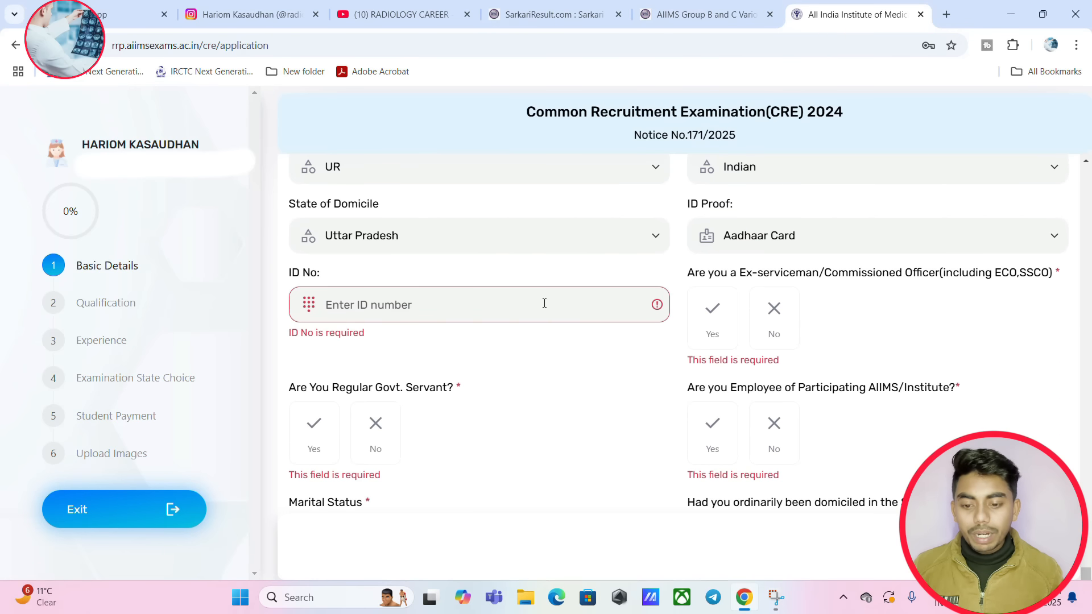
click(545, 304)
key(ctrl+v)
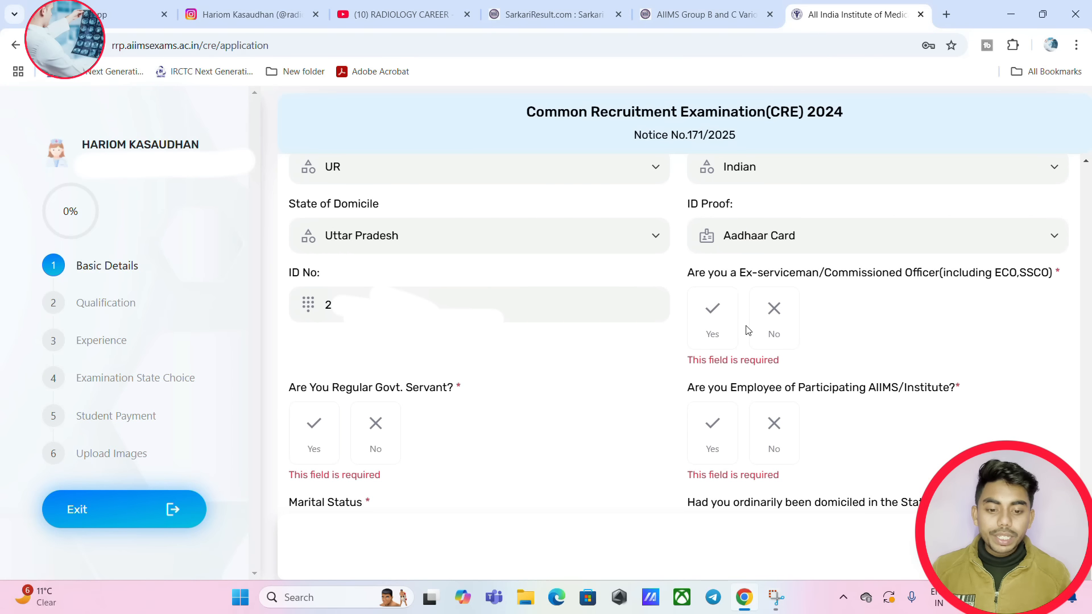
click(778, 321)
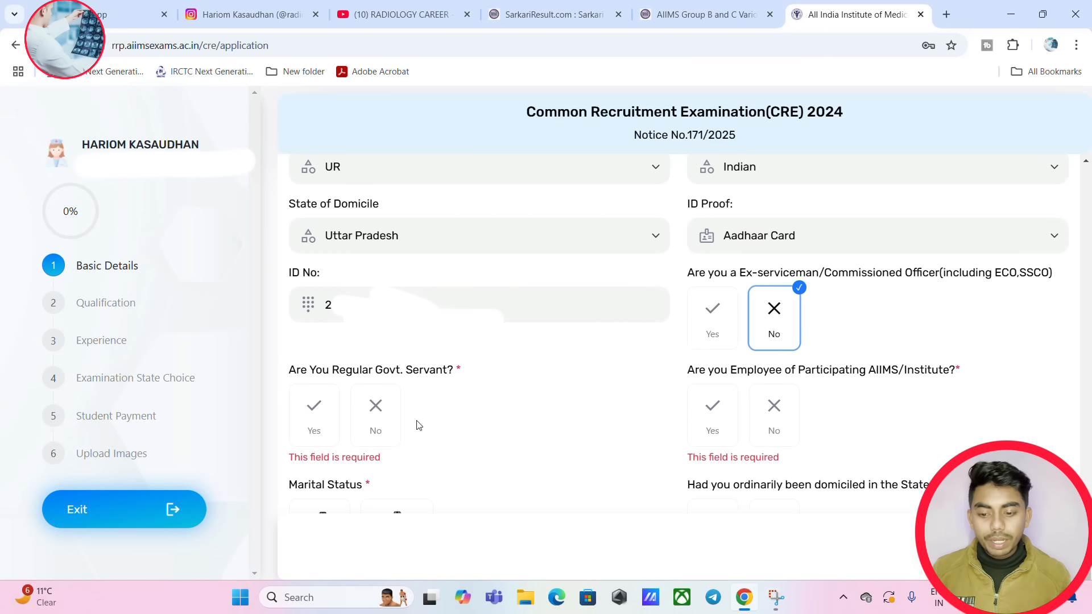
click(386, 419)
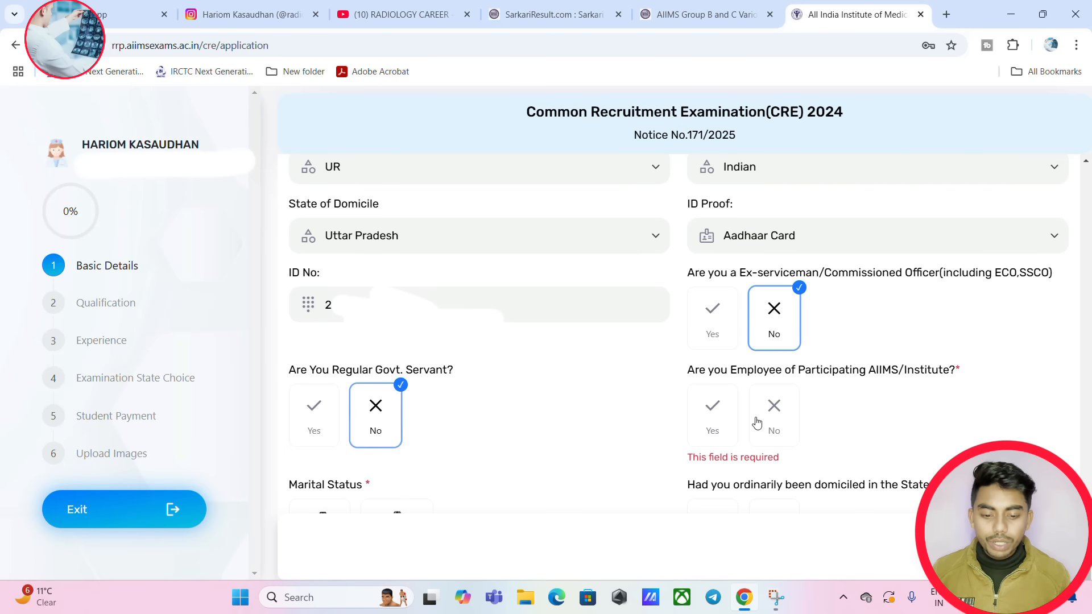
click(783, 434)
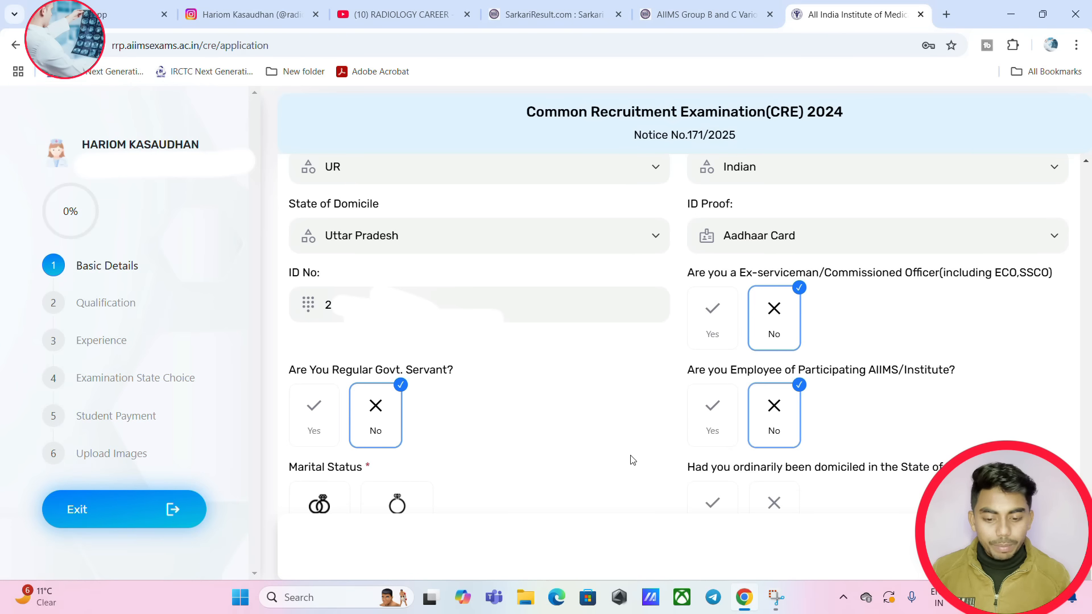
scroll(632, 459, down, 5)
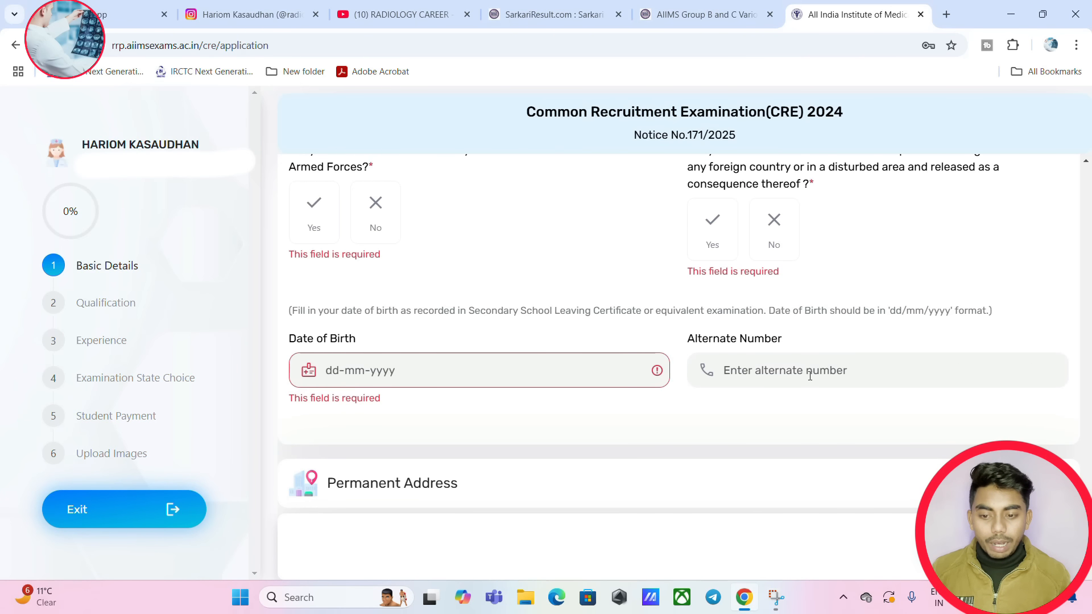
click(389, 211)
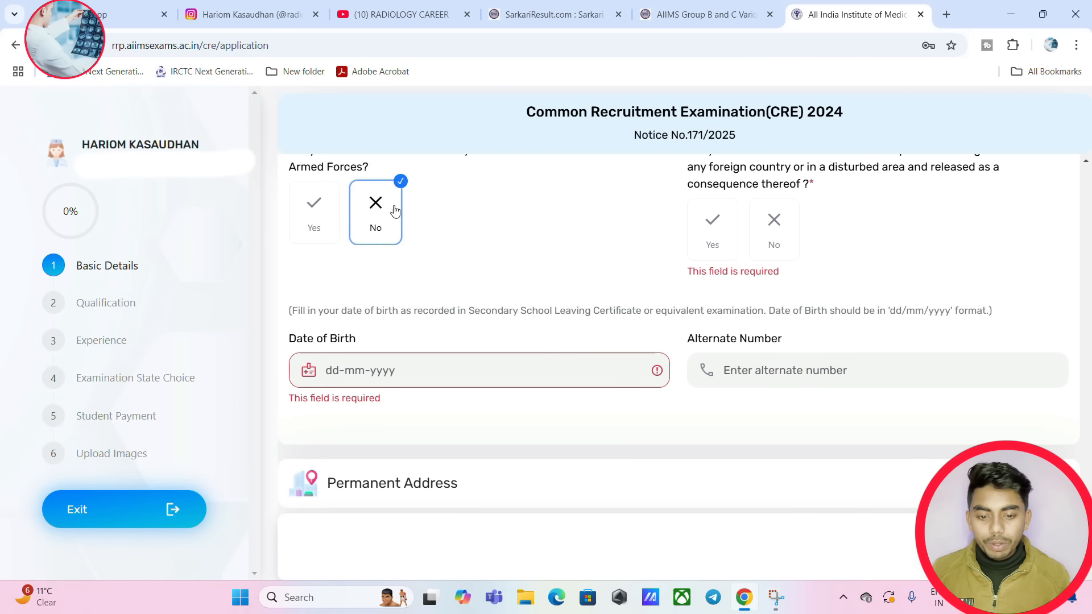
click(778, 238)
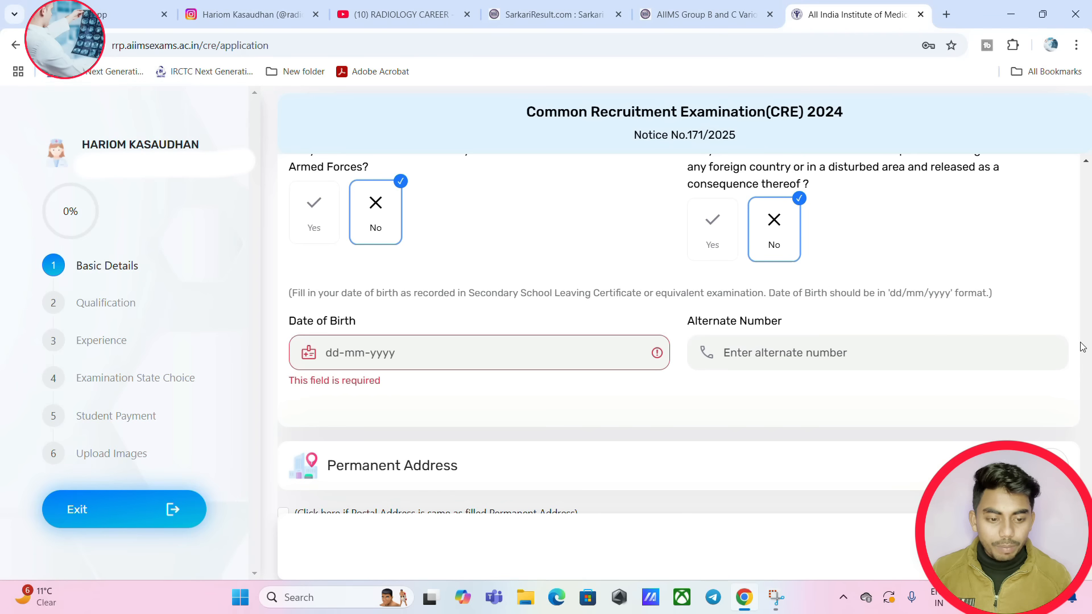
- Set marital status to Unmarried and reset the J&K domicile, disabled-Defence and Service Clerk answers to No
key(Left)
key(Up)
key(Up)
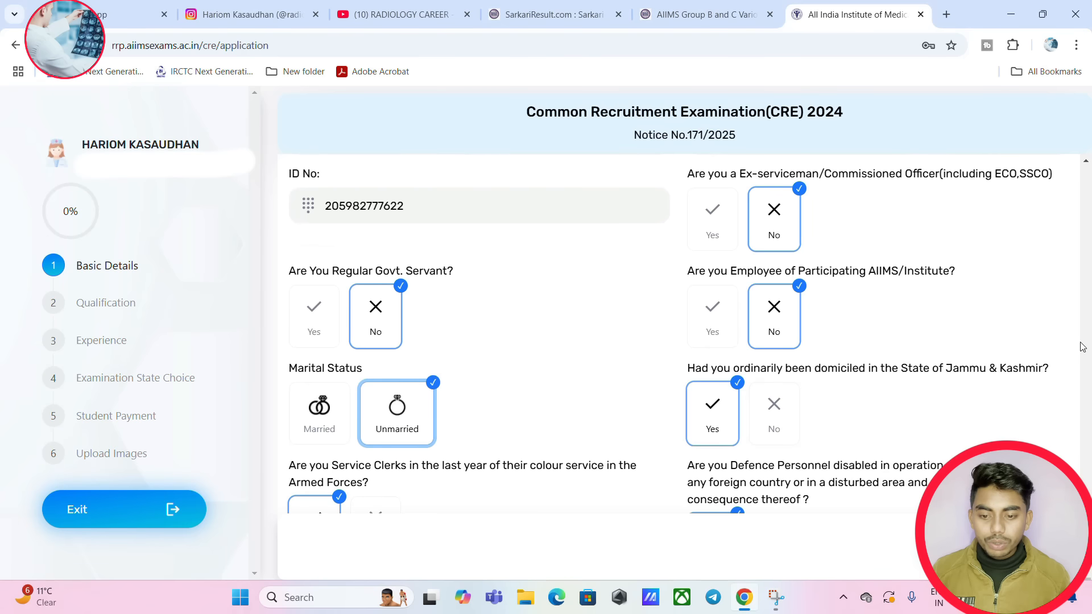
key(Tab)
key(Right)
key(Tab)
key(Right)
key(Tab)
key(Down)
key(Down)
key(Down)
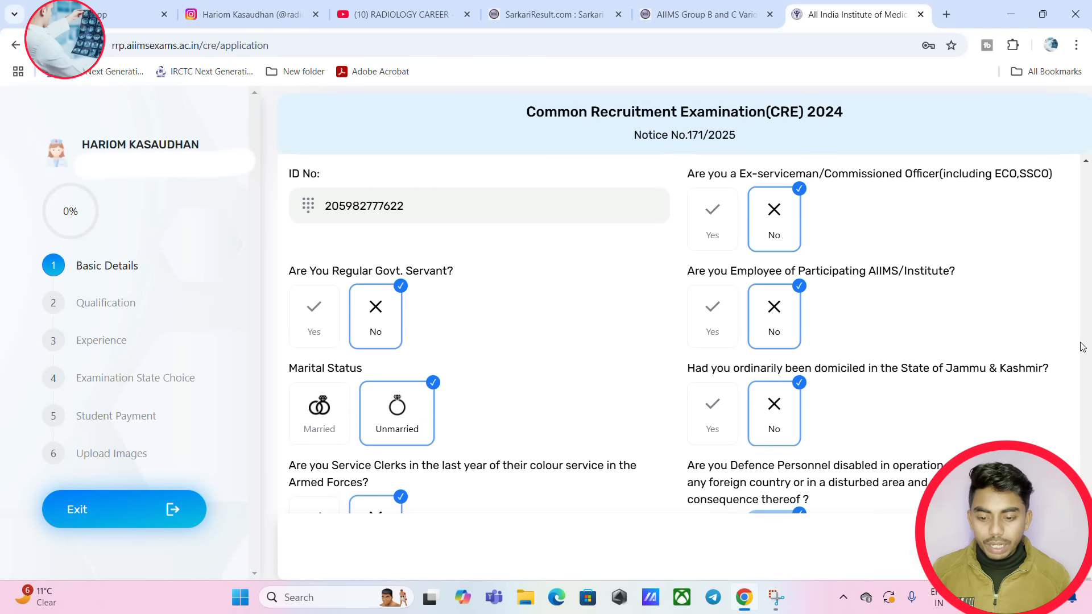
key(Up)
key(Up)
key(Up)
key(shift+Tab)
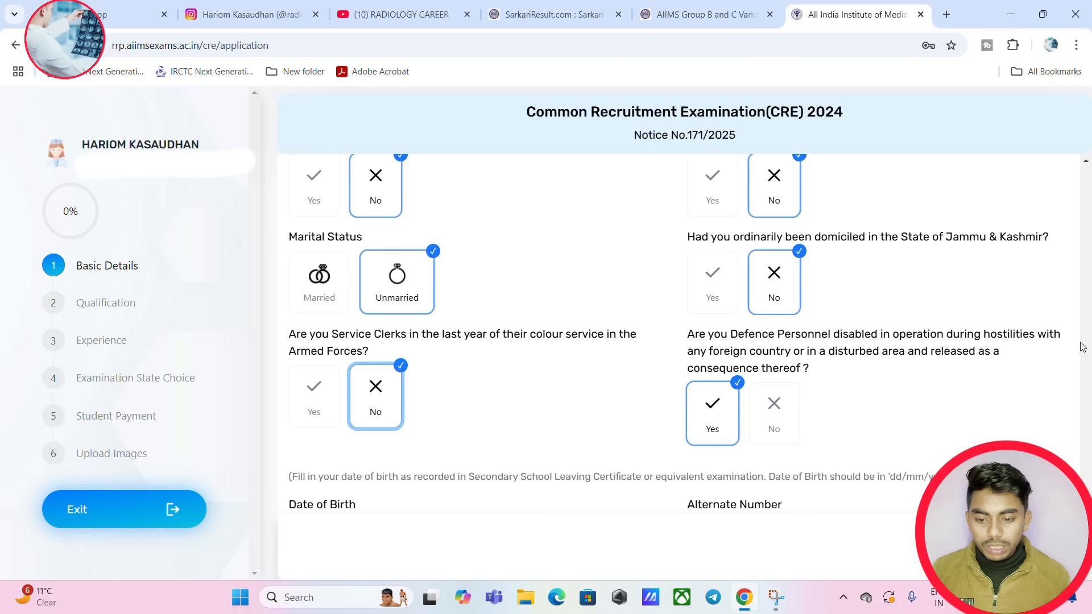
key(Left)
key(shift+Tab)
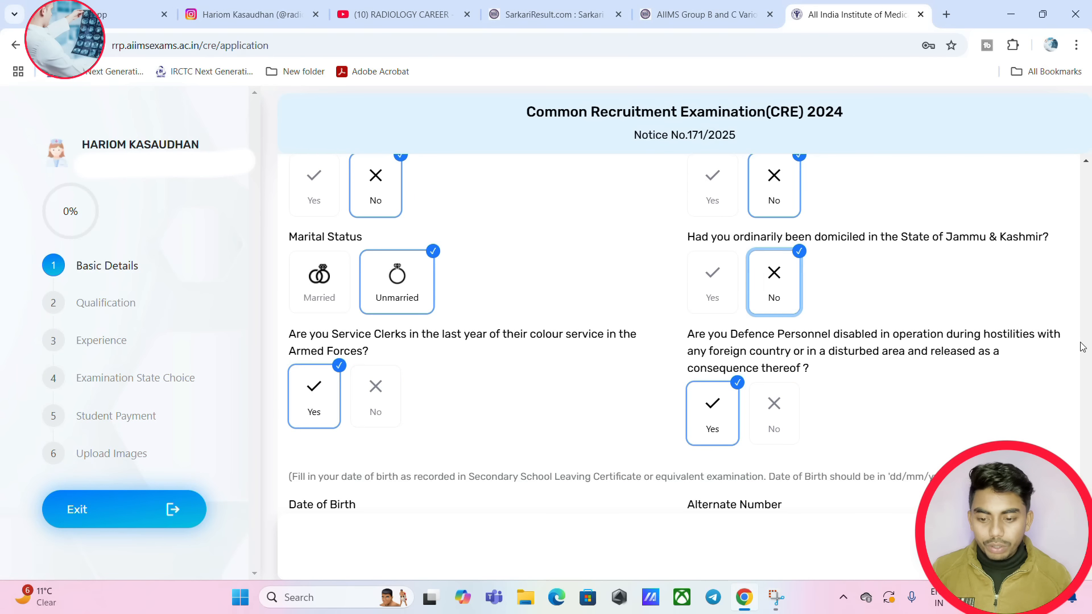
key(Left)
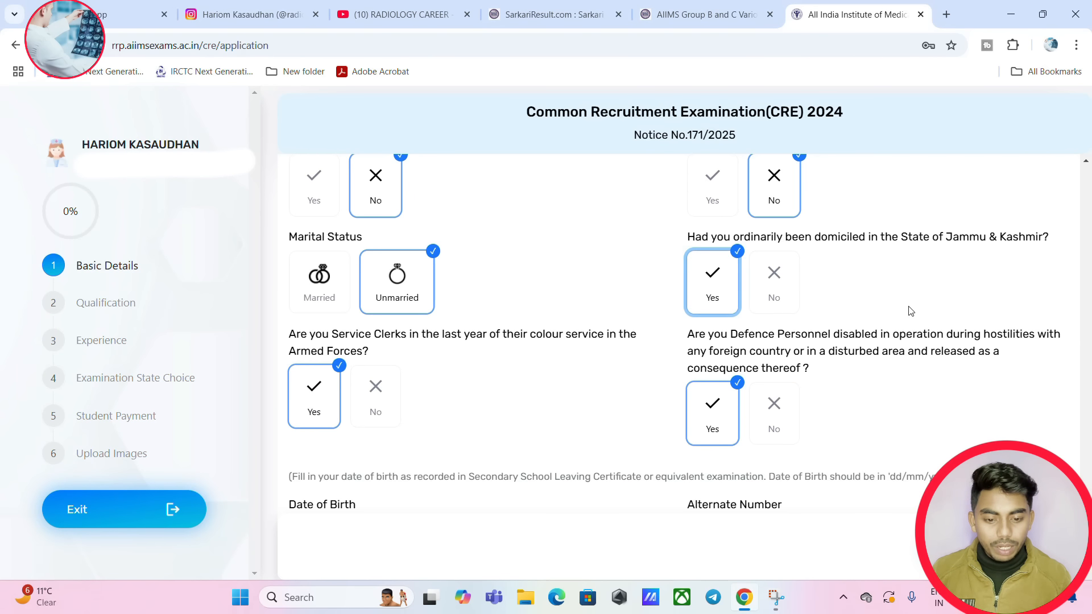
click(787, 288)
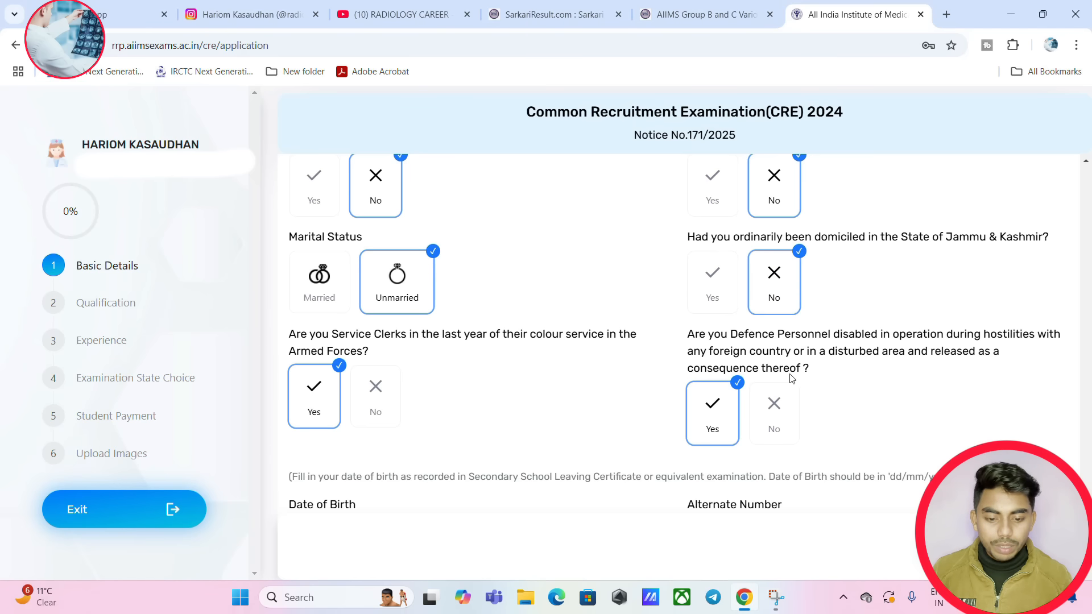
click(782, 417)
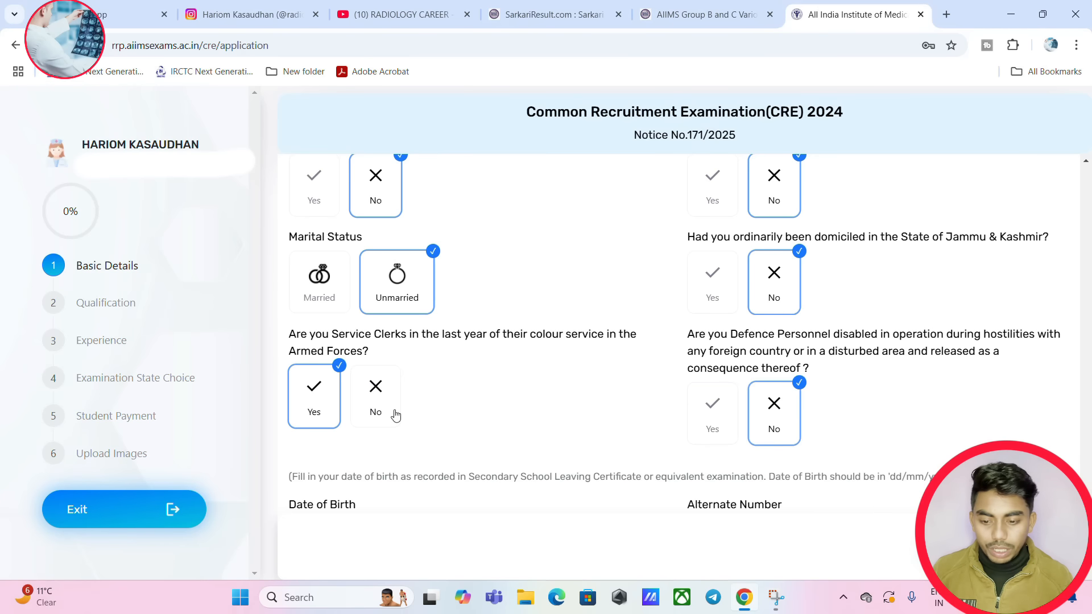
click(375, 409)
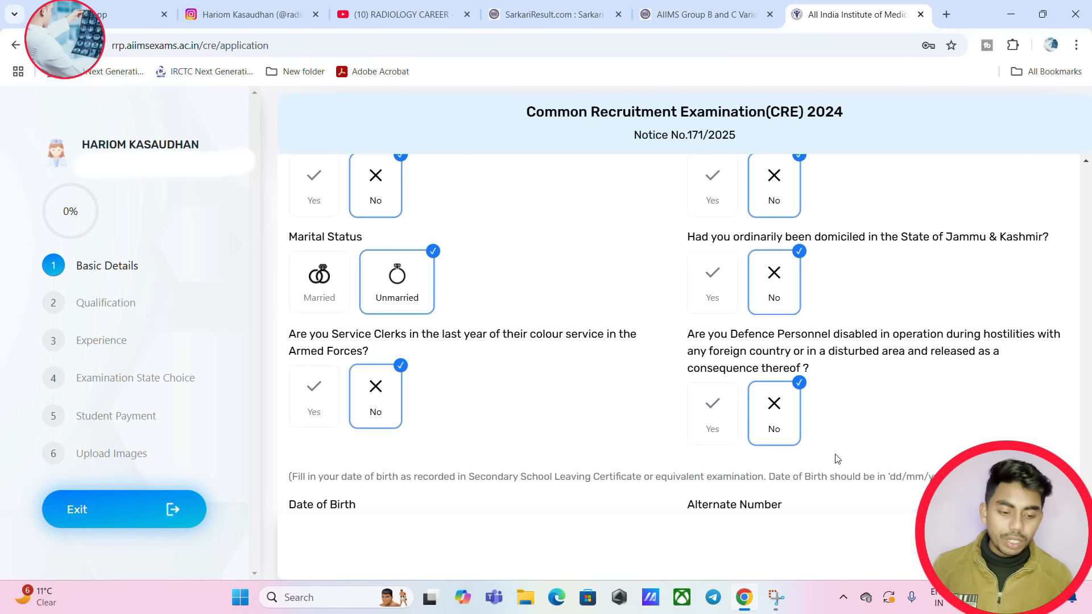
scroll(749, 498, down, 4)
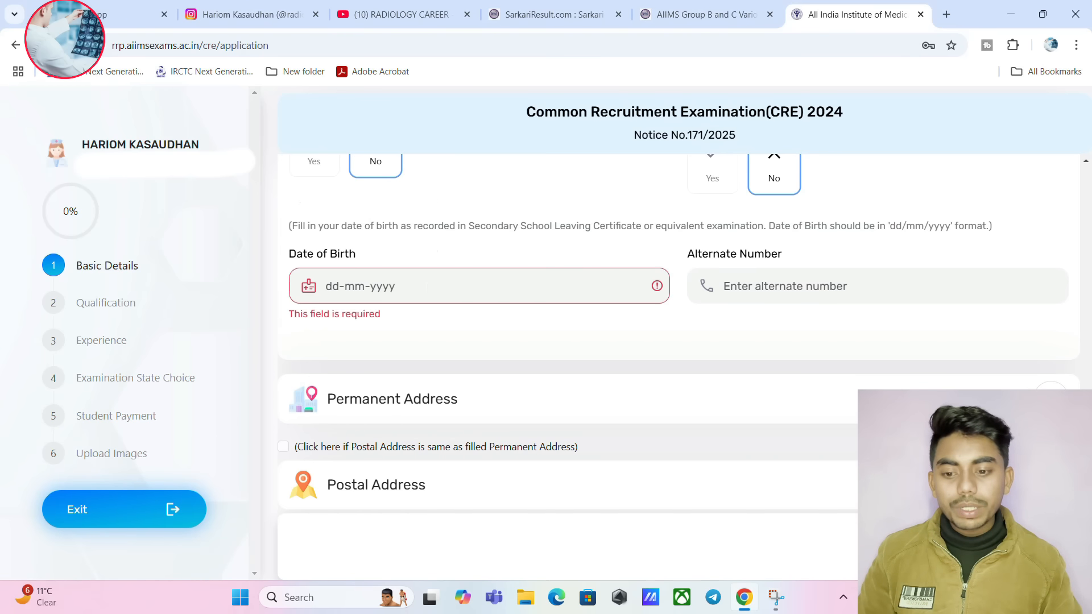
- Pick the date of birth from the calendar's year list and date grid
click(424, 286)
click(373, 201)
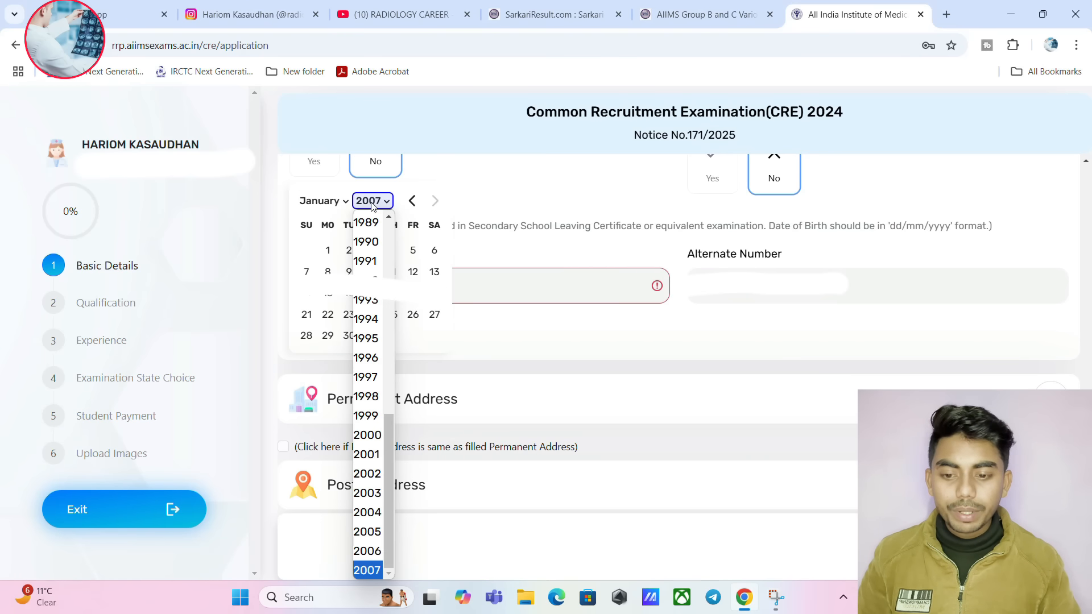
click(1001, 391)
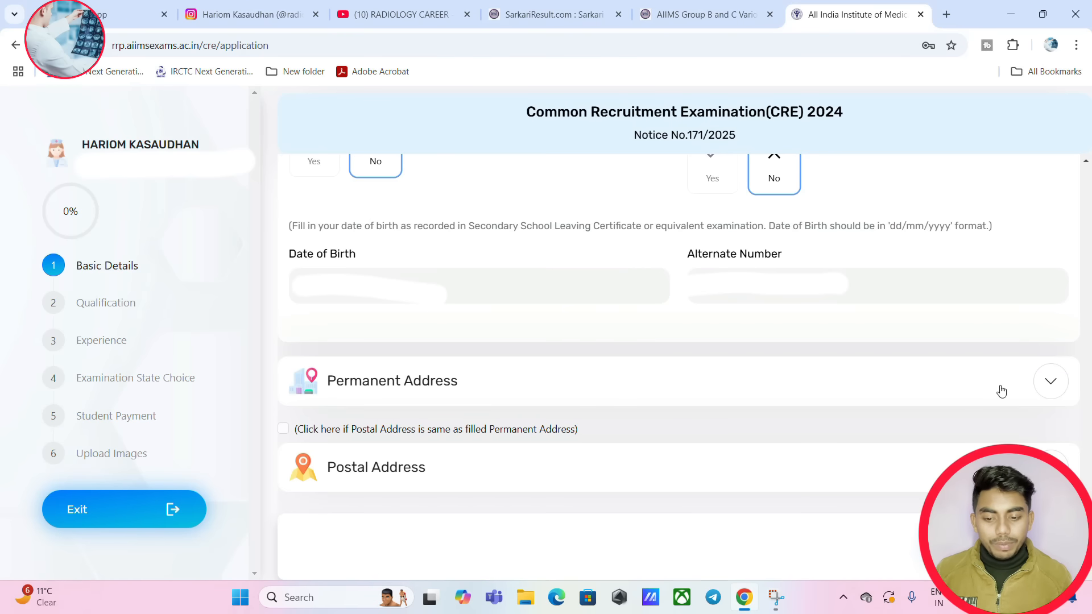
- Fill the Permanent Address with country India, state Uttar Pradesh, city, pin code and address
click(1062, 384)
drag(1090, 431, 1086, 285)
click(986, 267)
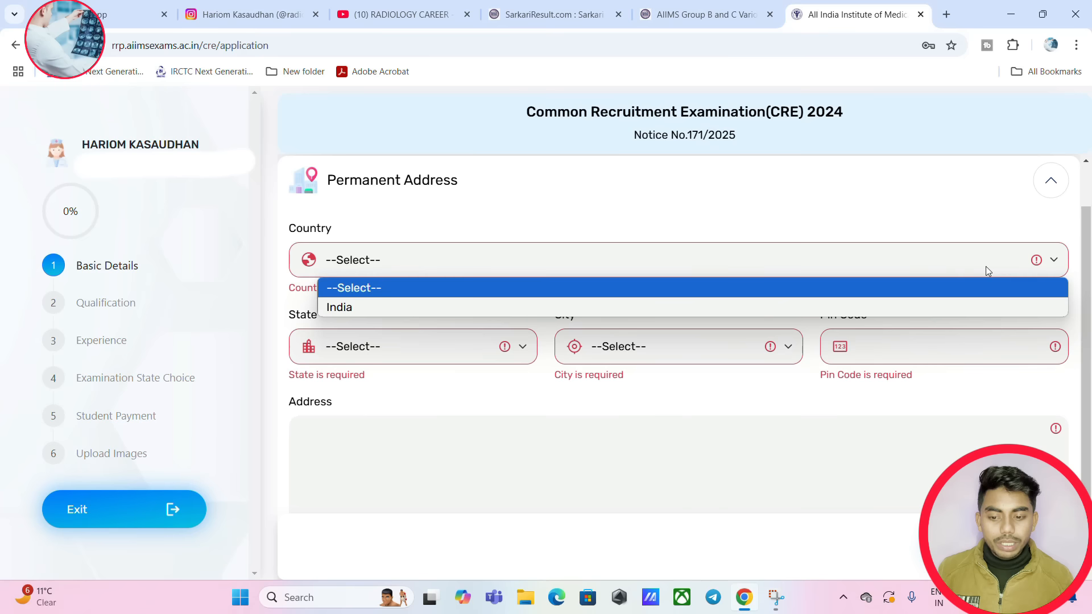
click(934, 305)
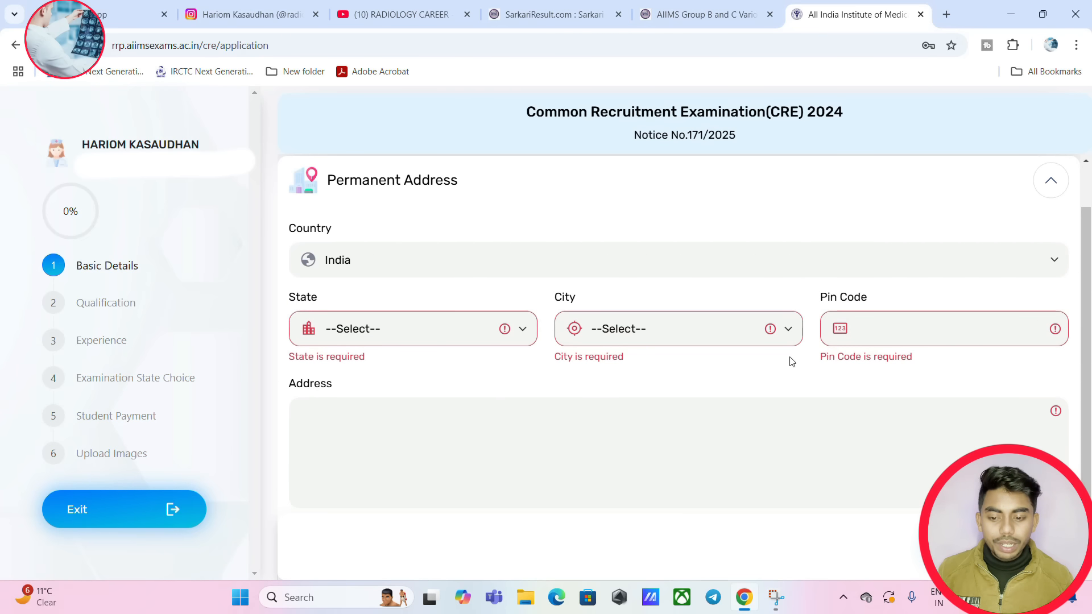
click(493, 335)
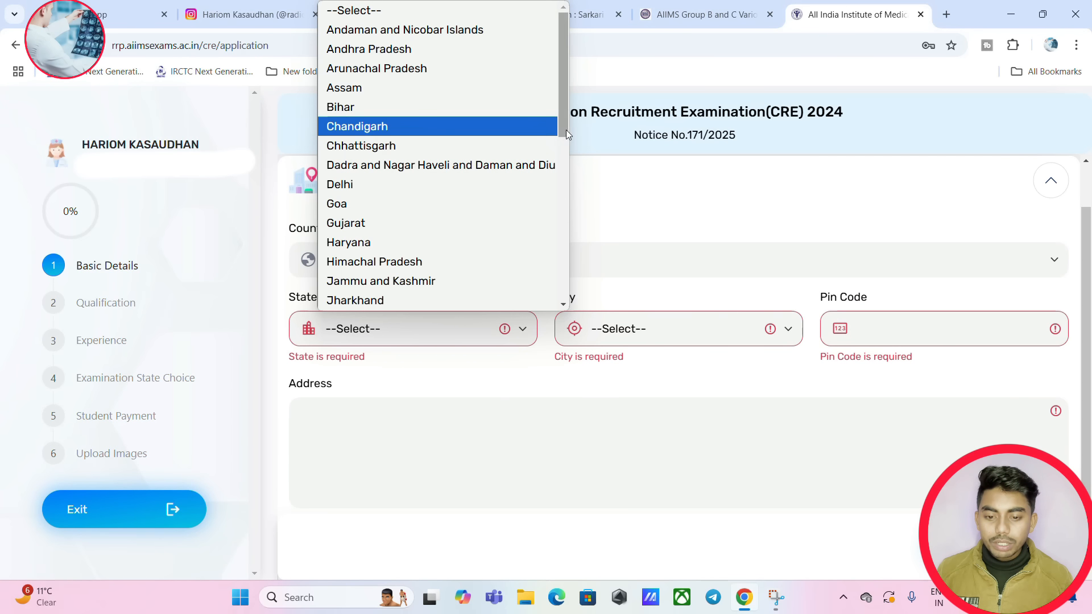
drag(565, 130, 573, 341)
click(504, 264)
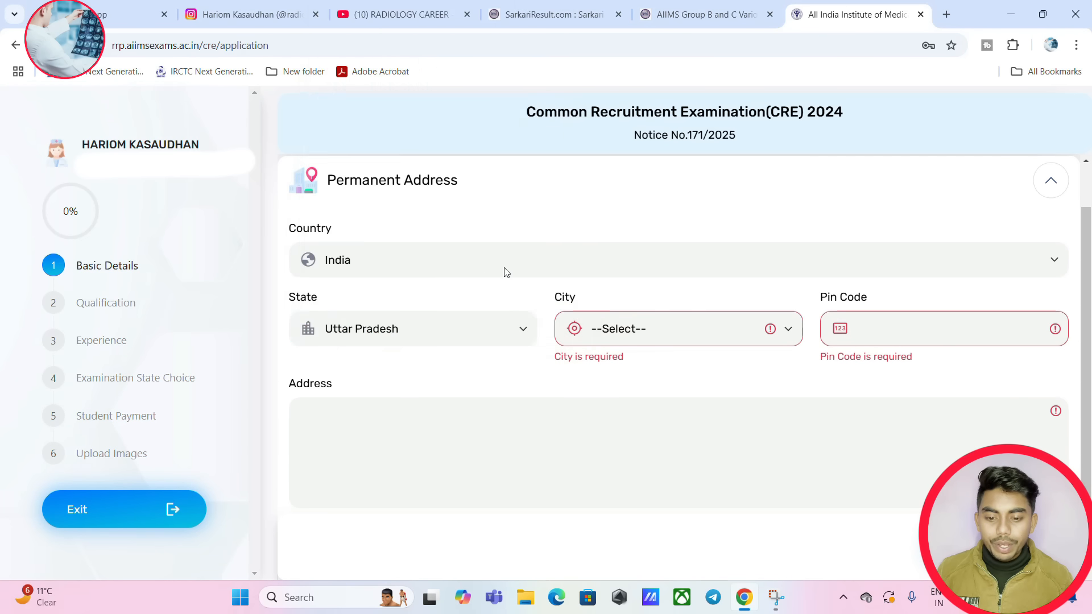
click(752, 335)
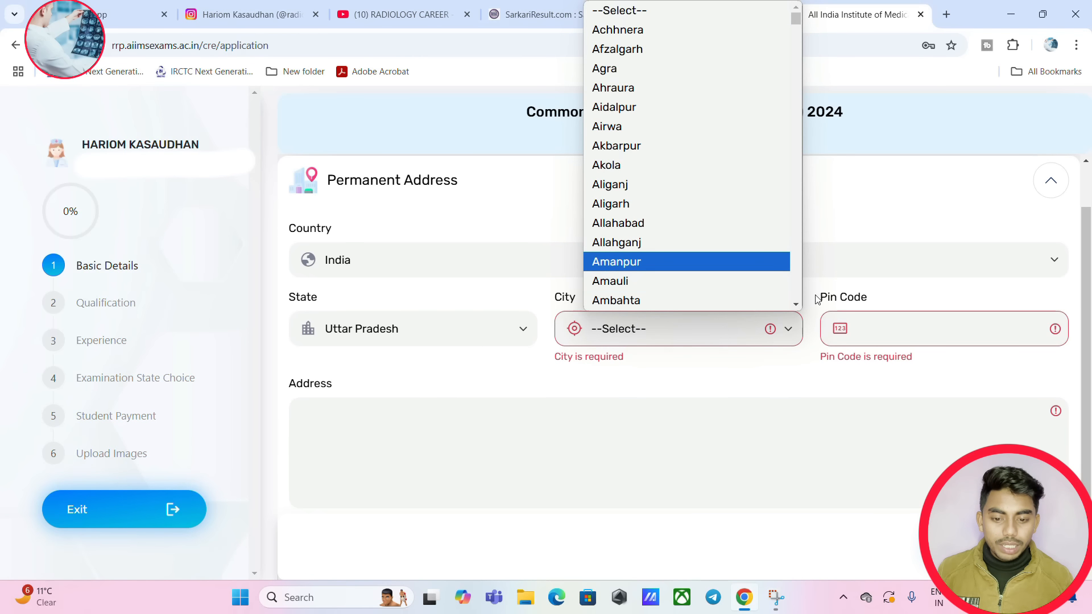
drag(795, 305, 796, 306)
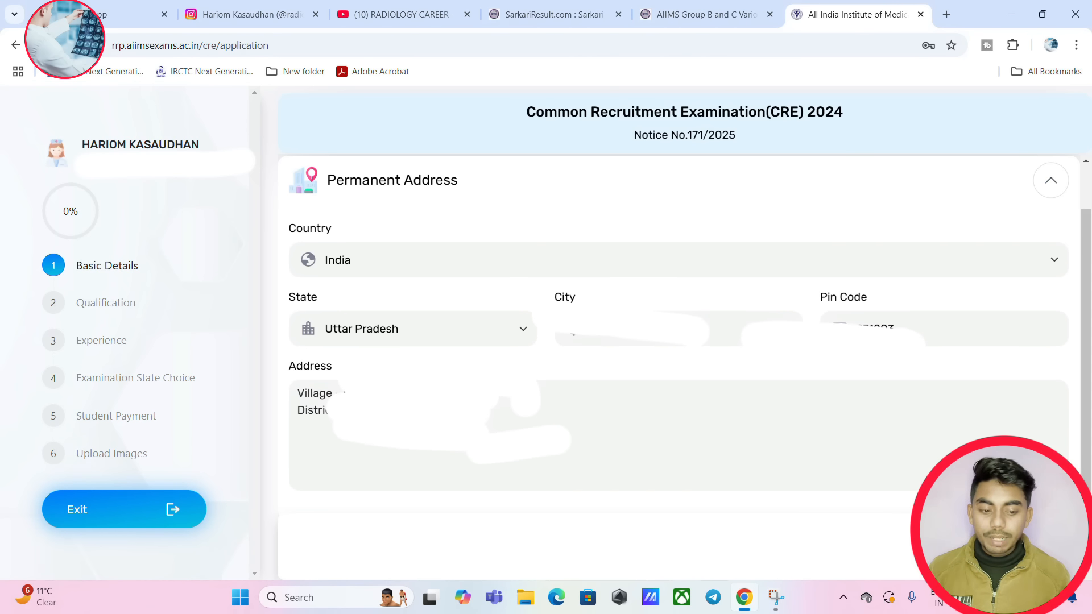
click(1010, 547)
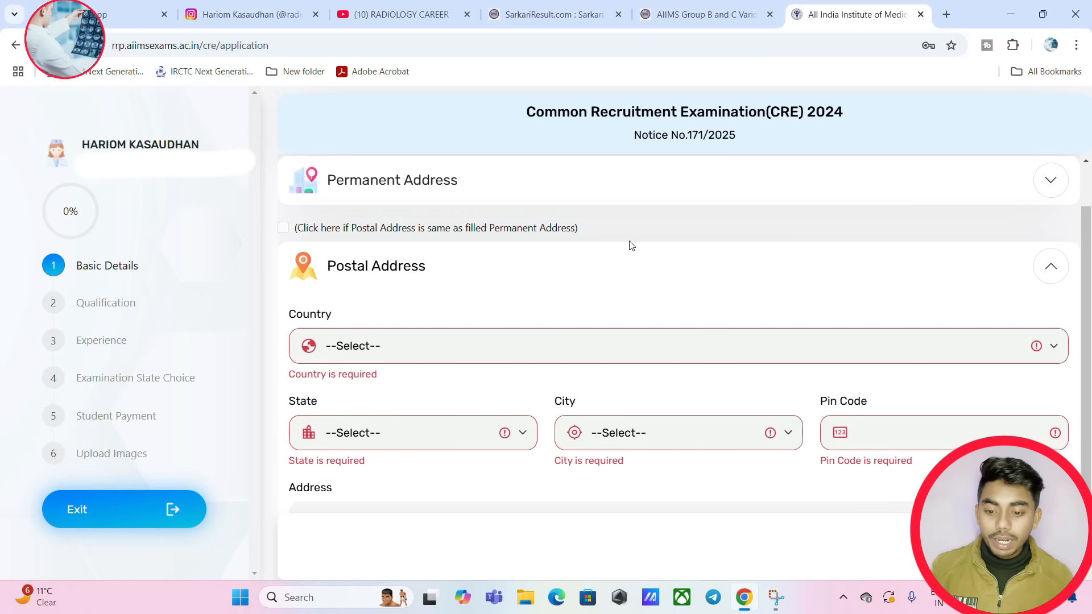
- Tick 'same as Permanent Address' so the postal address copies the permanent one
click(282, 229)
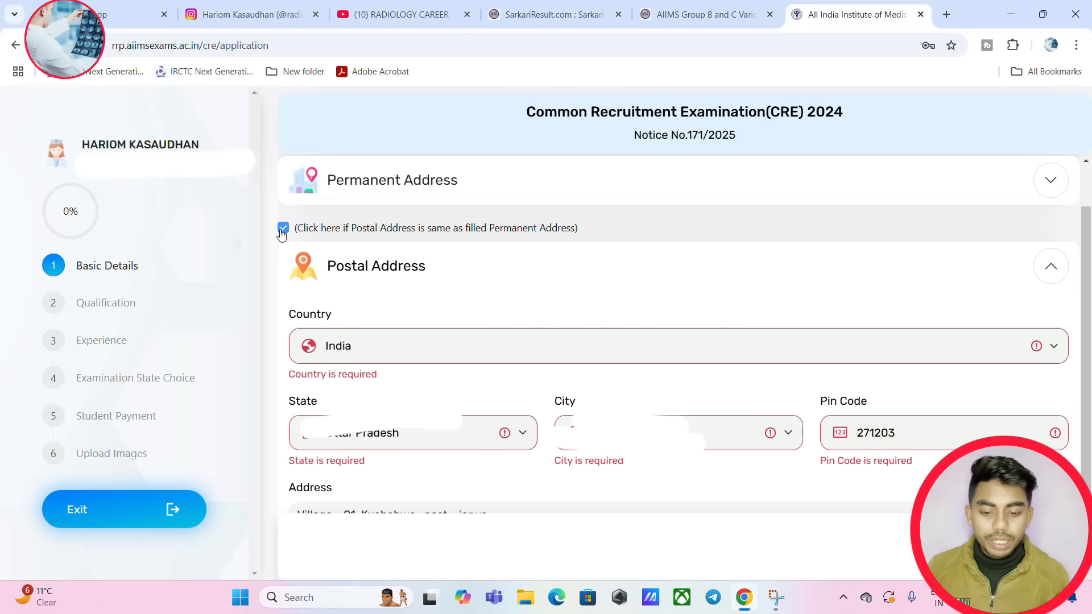
drag(1090, 343, 1090, 435)
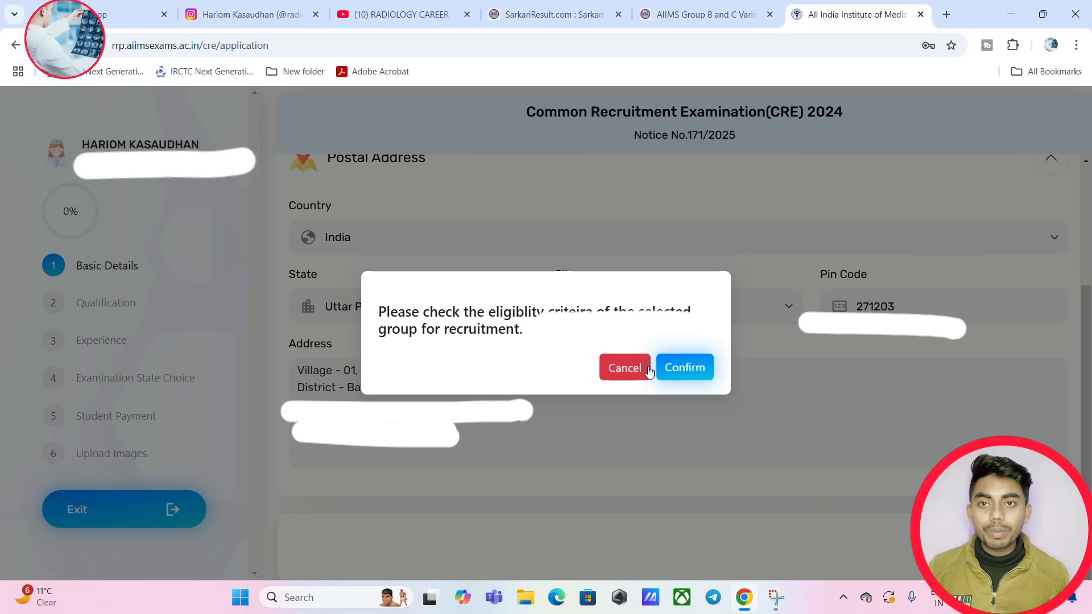
- Confirm the eligibility reminder to save Basic Details and reach Education Qualification Details
click(668, 368)
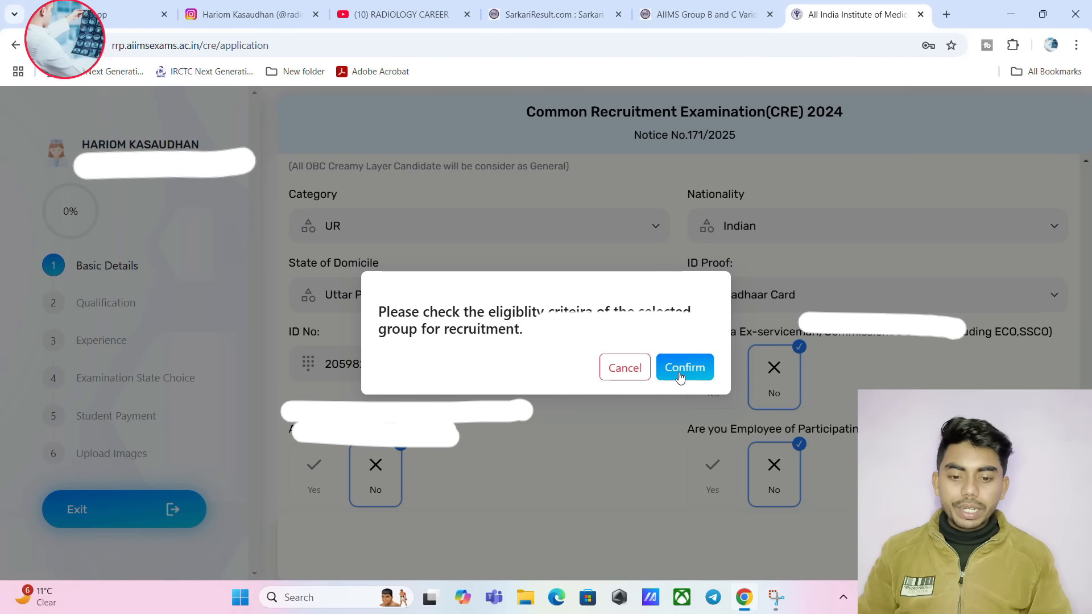
click(680, 368)
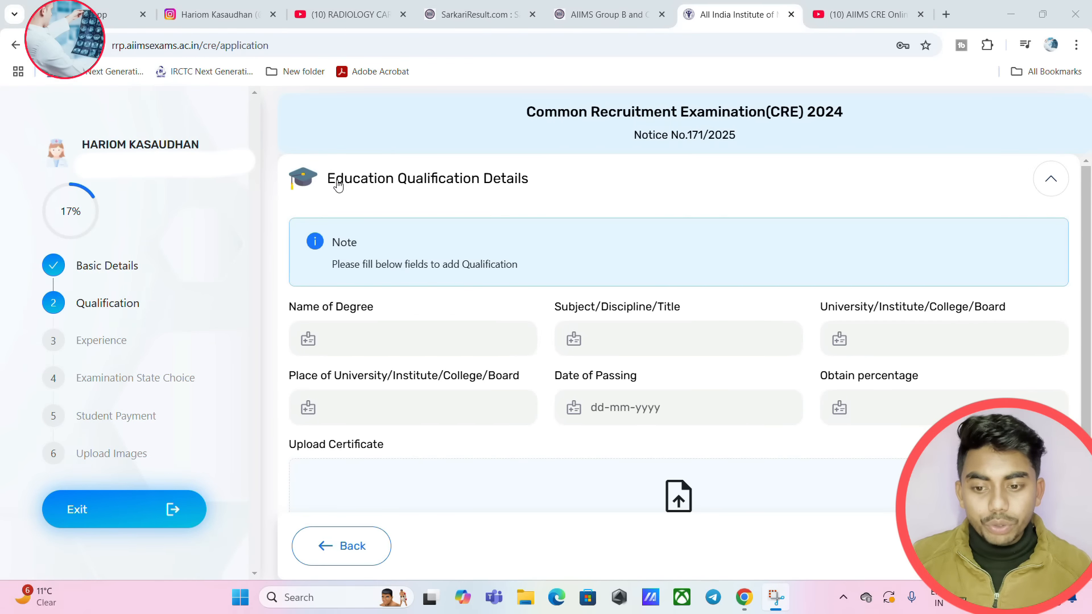
click(362, 181)
- Re-expand the Education Qualification Details section and scroll to the qualification form
click(537, 181)
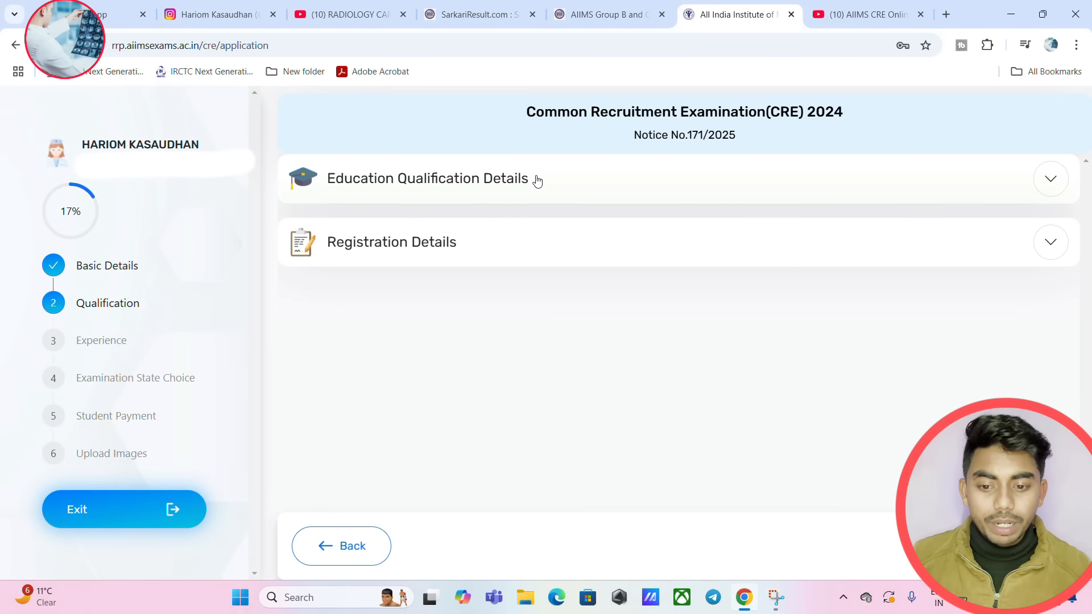
click(1051, 193)
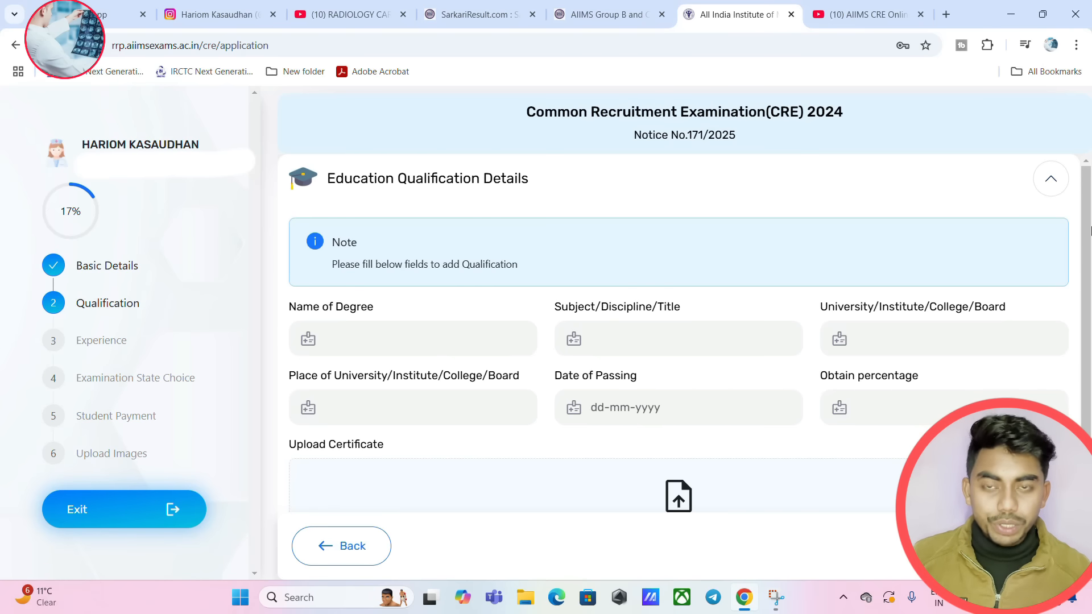
drag(1090, 230, 1088, 324)
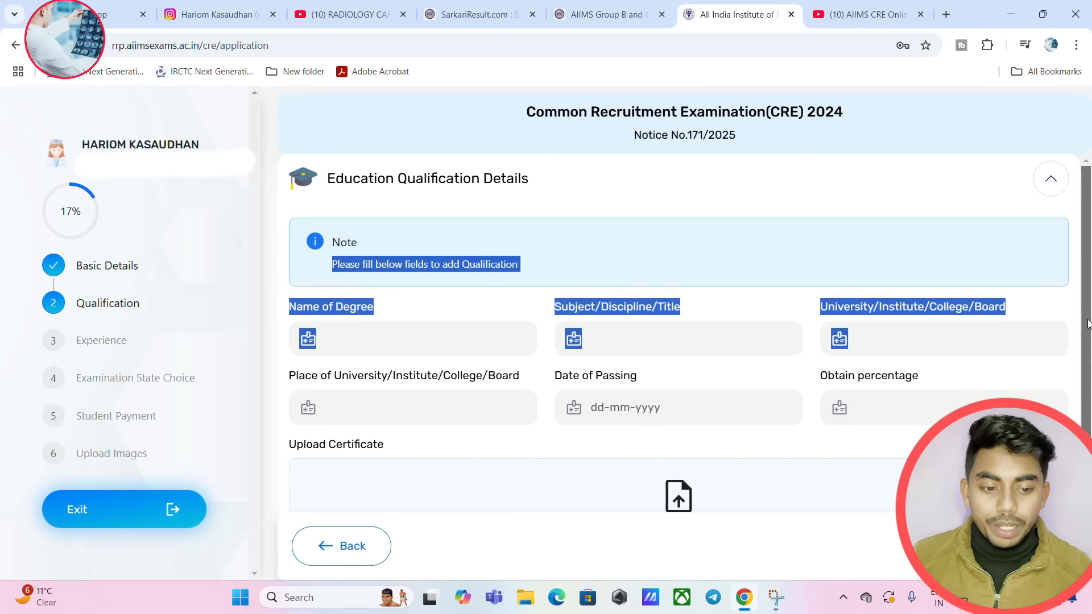
scroll(1089, 324, down, 3)
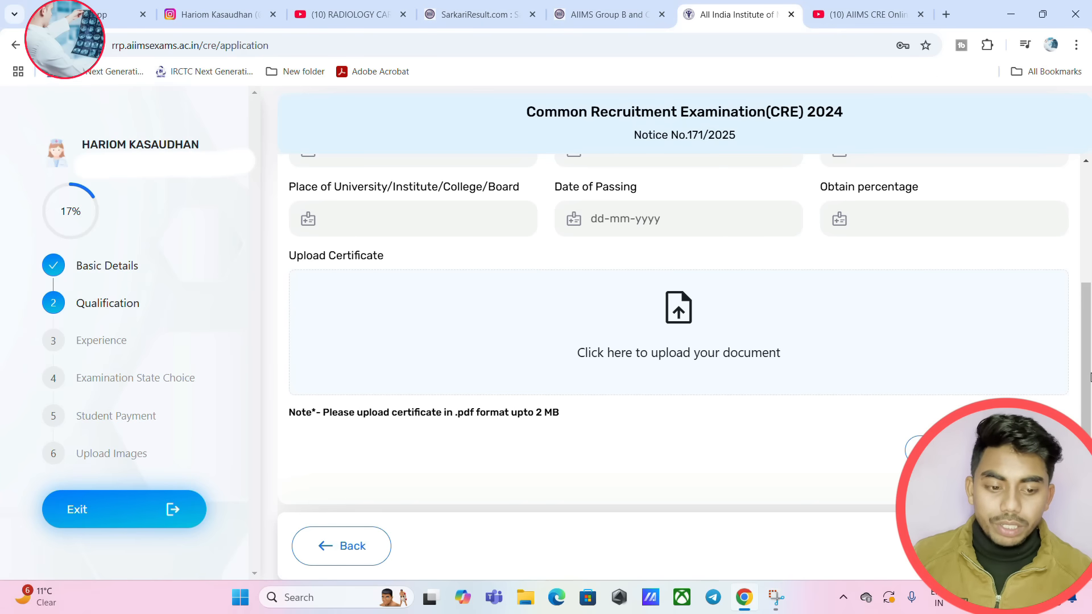
scroll(1089, 306, up, 2)
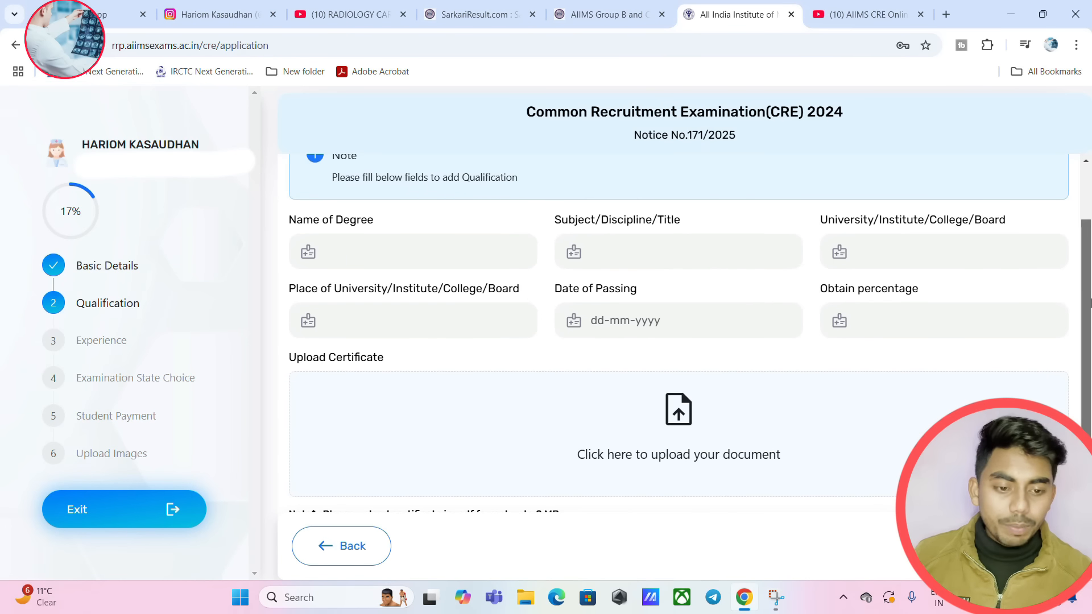
drag(1089, 306, 1090, 271)
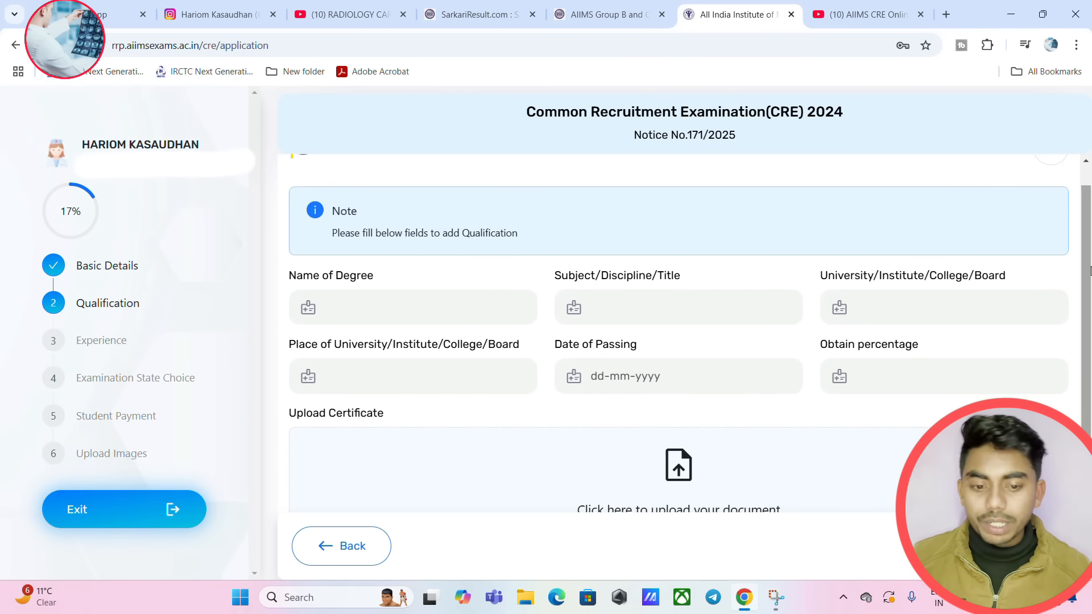
- Enter 10 as Name of Degree and 'up board' as the board, then fill its place
click(461, 309)
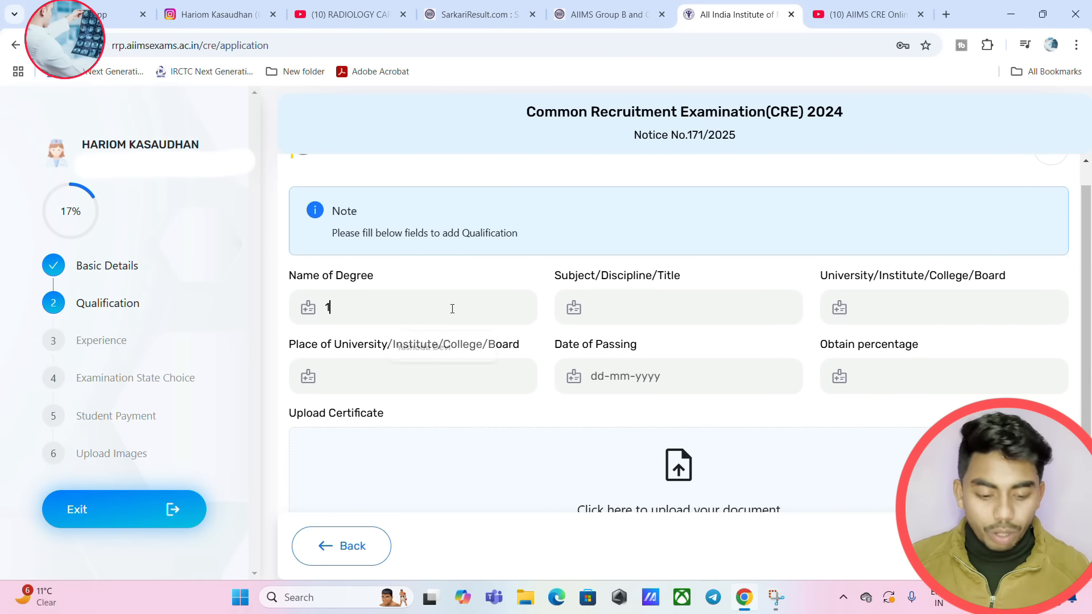
text(10)
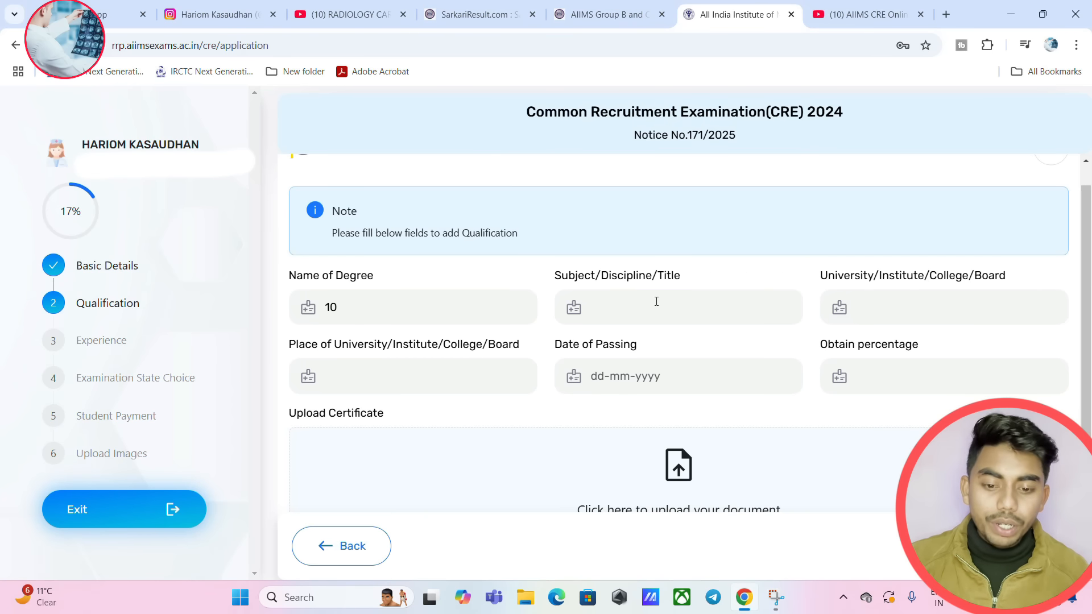
click(999, 314)
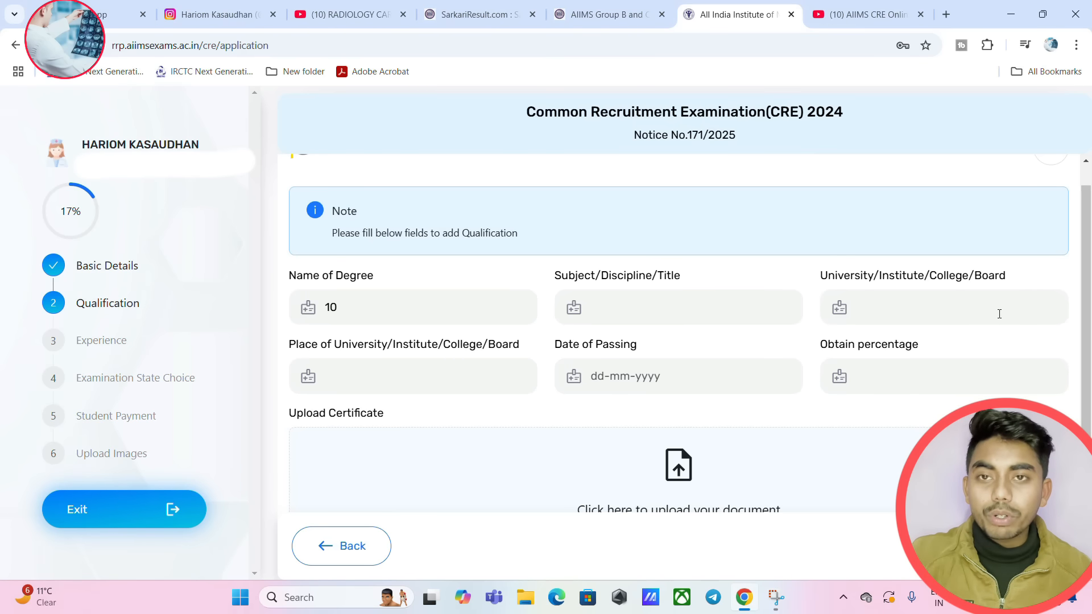
text(up)
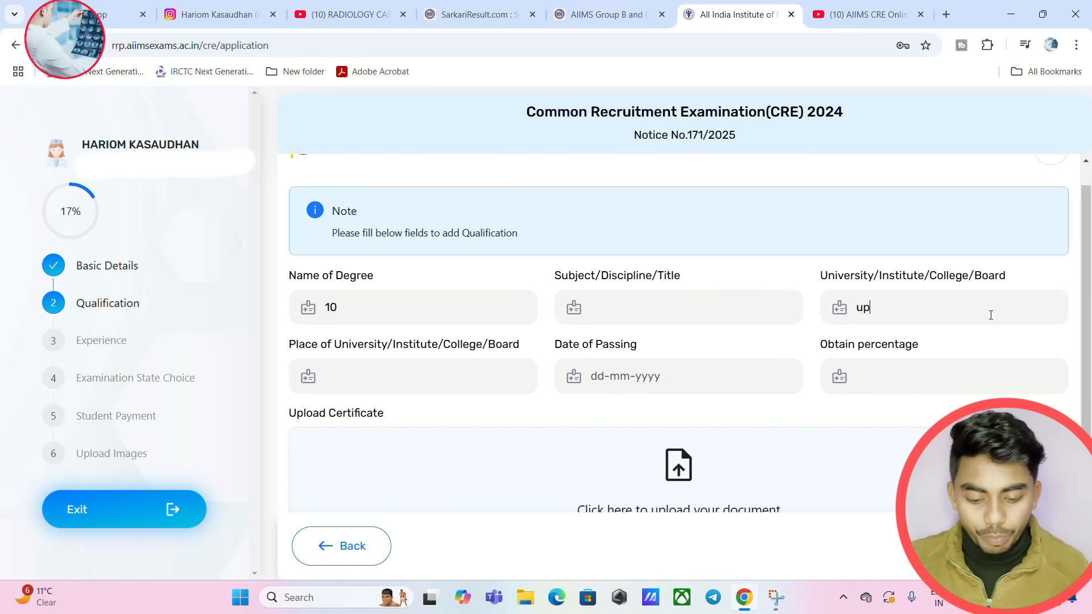
text( board)
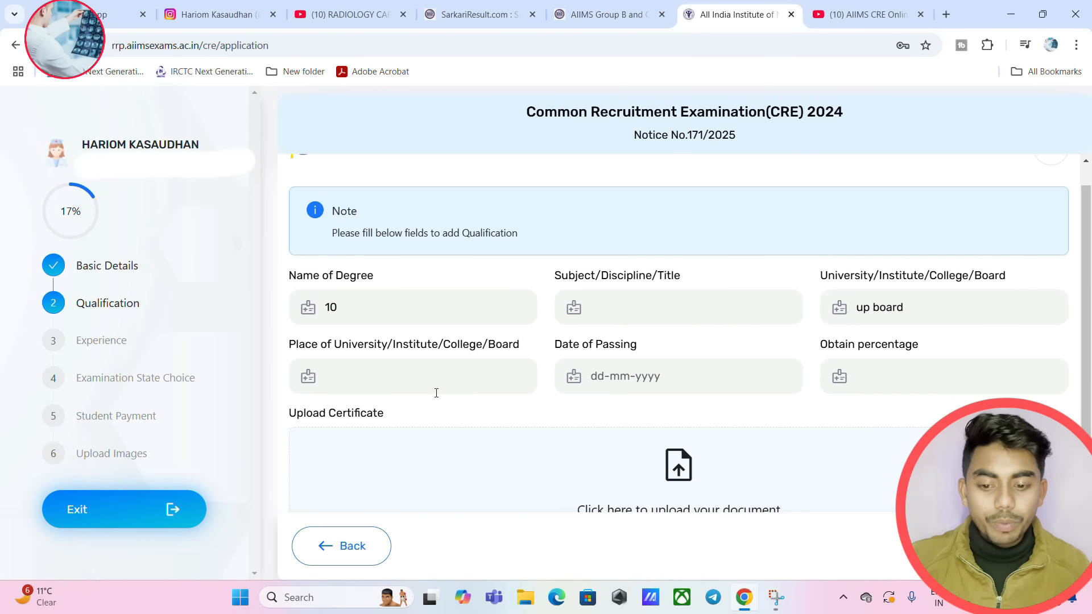
click(436, 393)
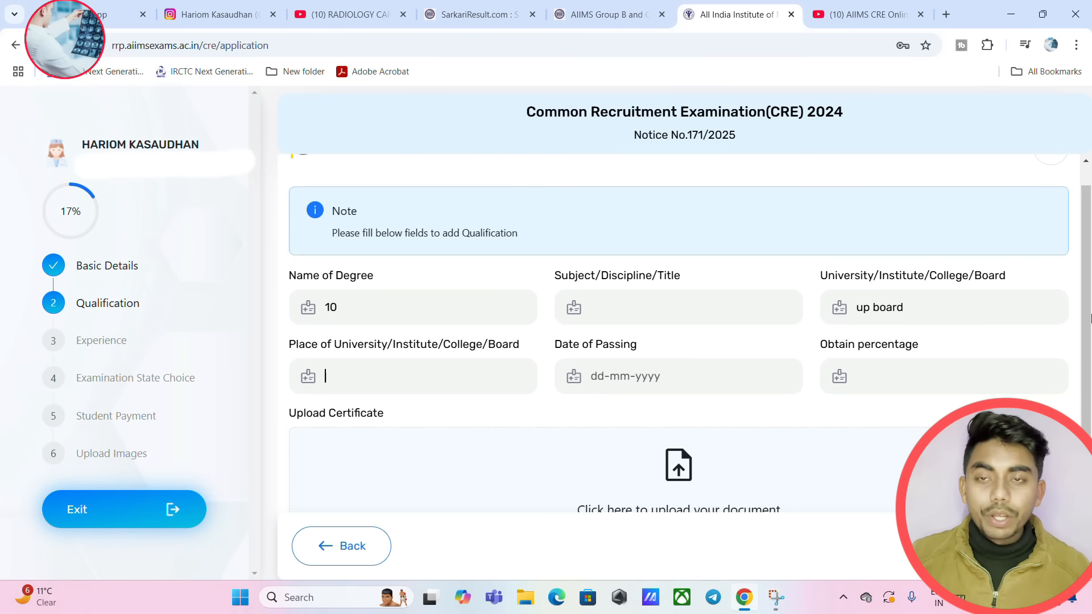
scroll(680, 407, down, 2)
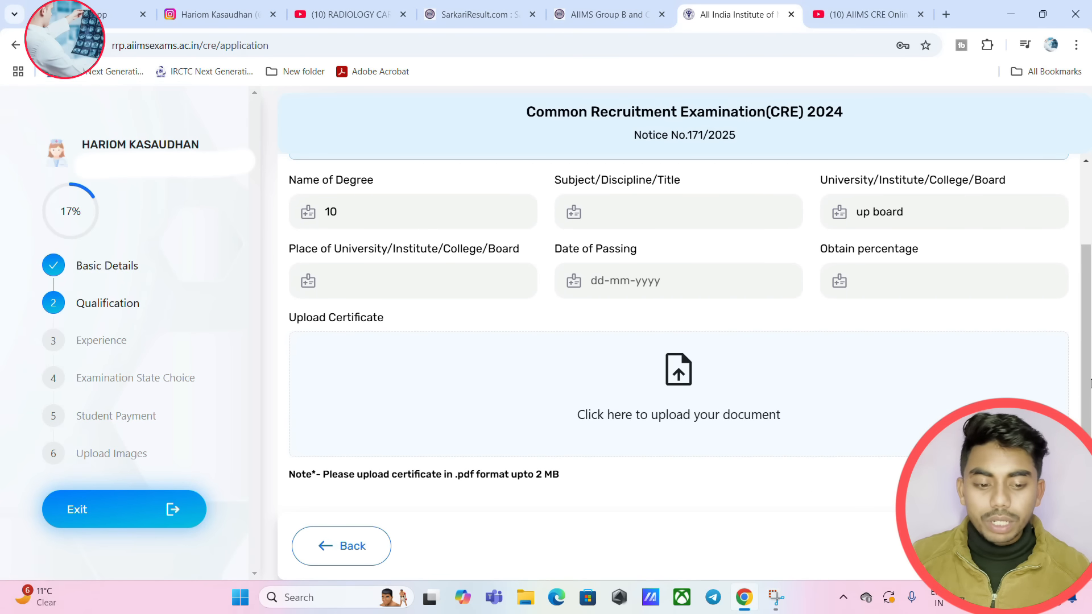
scroll(1090, 383, down, 1)
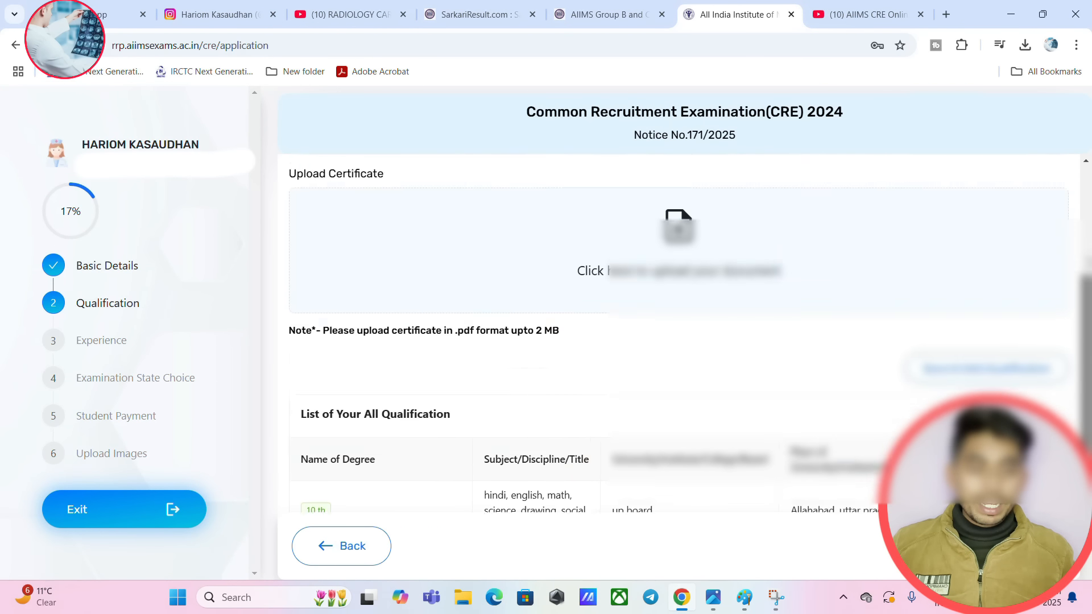
- Review the qualification table and scroll down to Registration Details
scroll(1090, 212, up, 4)
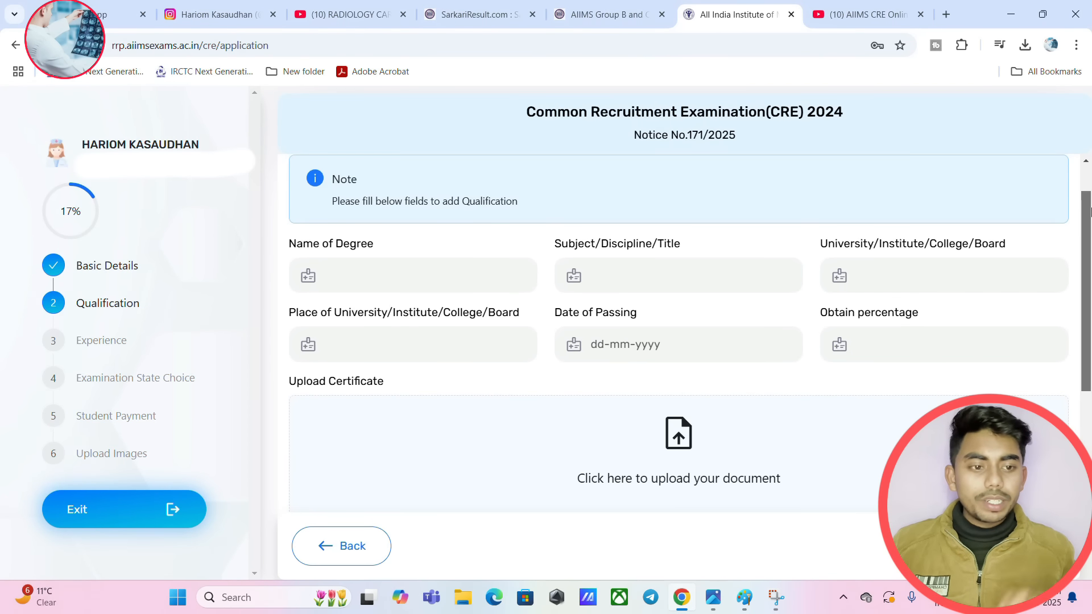
drag(1091, 212, 1039, 401)
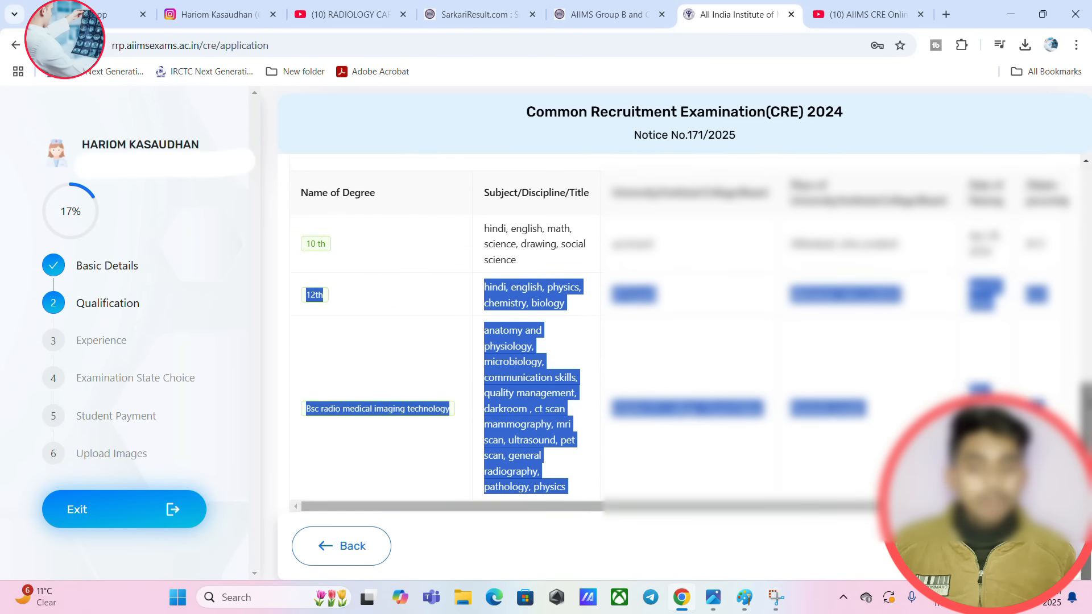
scroll(682, 341, down, 1)
scroll(683, 342, up, 1)
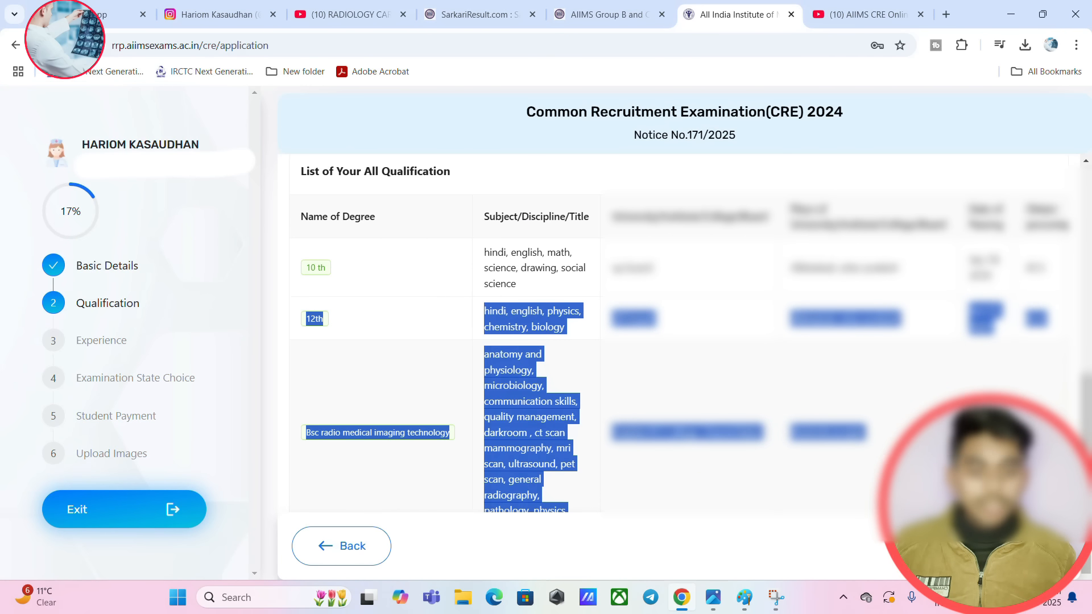
click(862, 485)
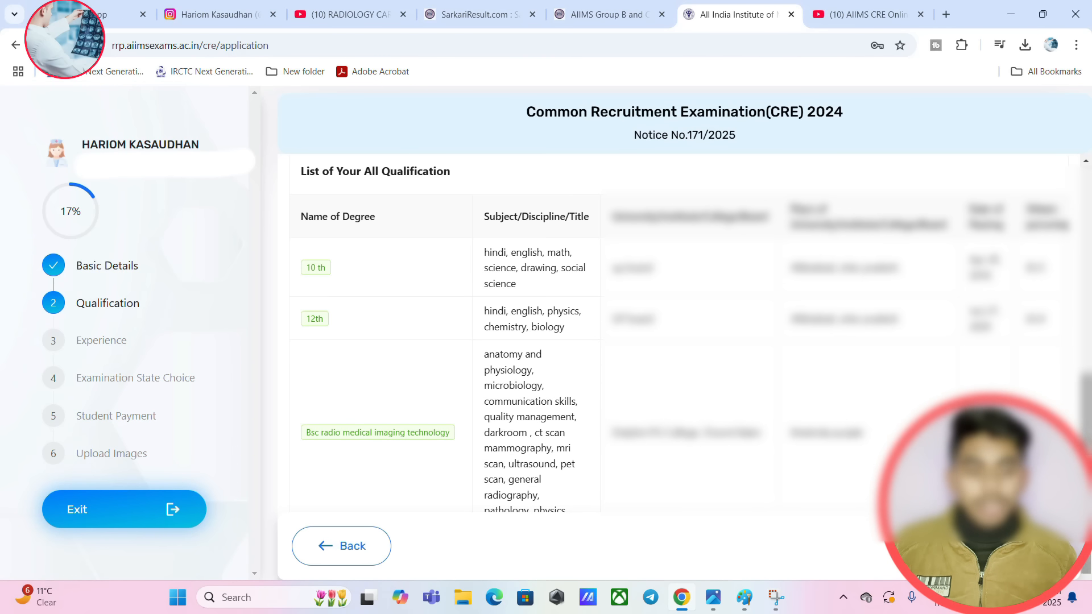
scroll(683, 284, down, 3)
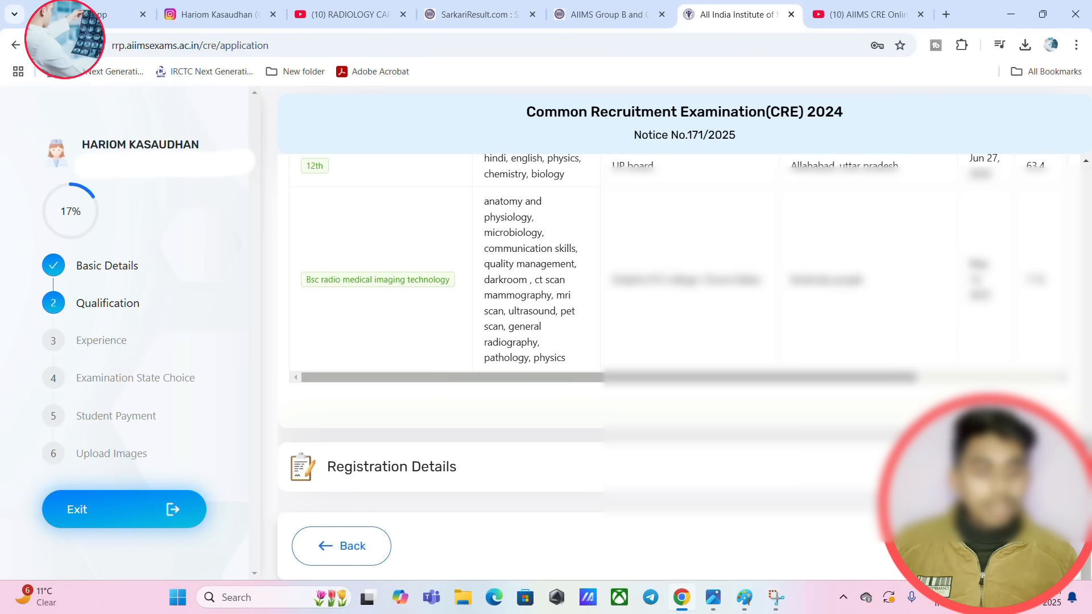
scroll(1089, 447, down, 4)
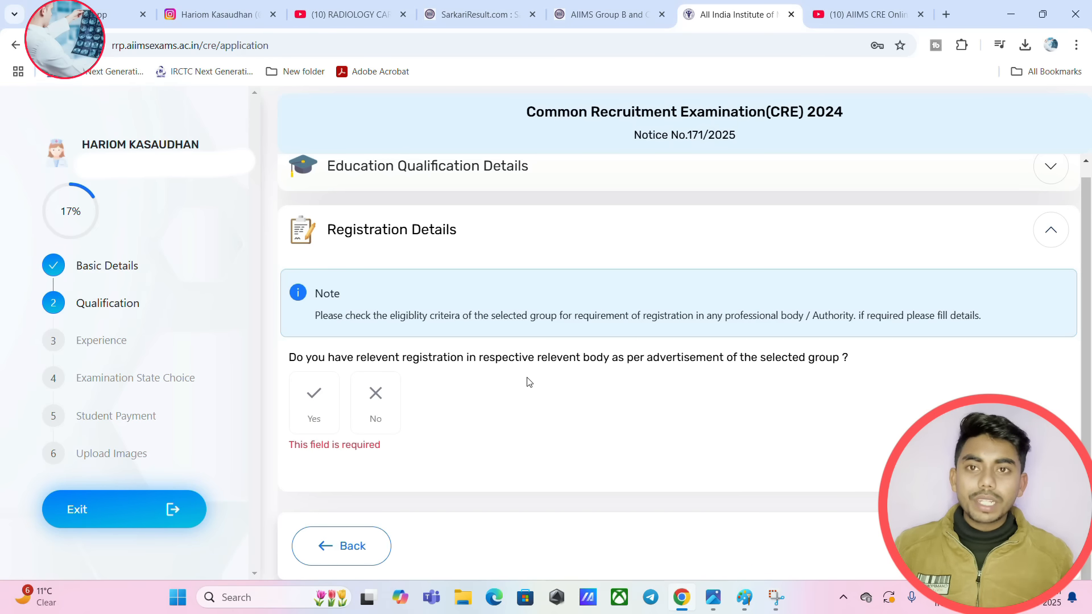
- Answer No to professional registration and confirm eligibility to reach Experience Details
click(390, 409)
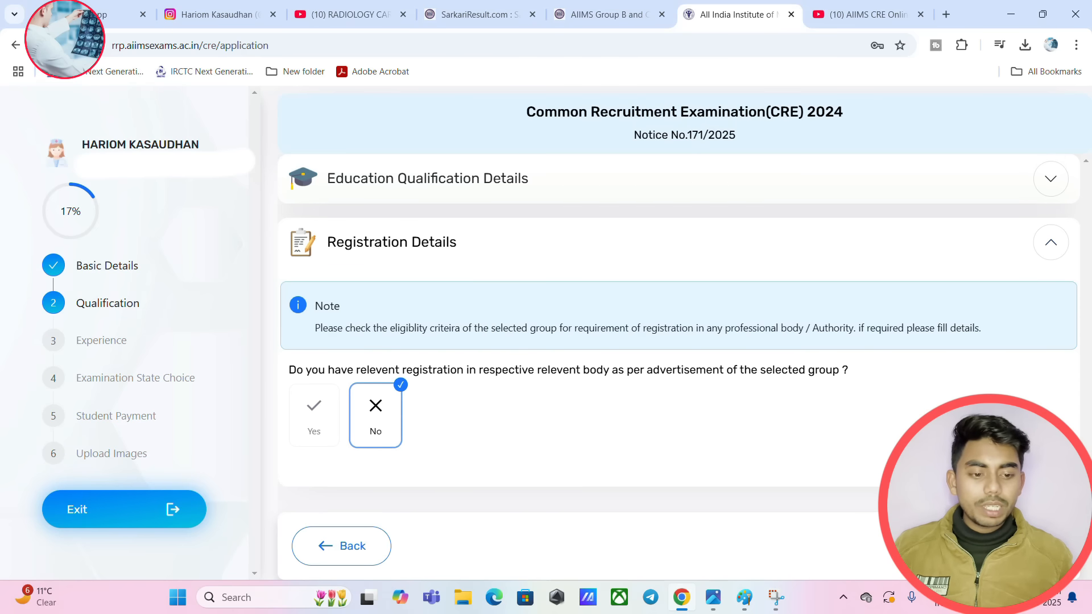
click(1000, 546)
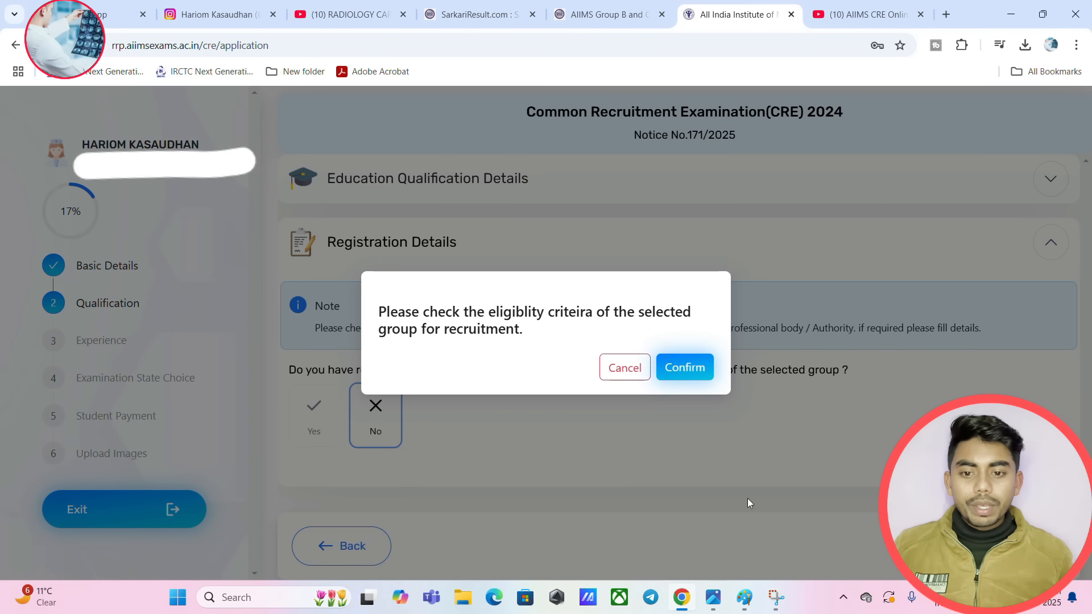
click(685, 368)
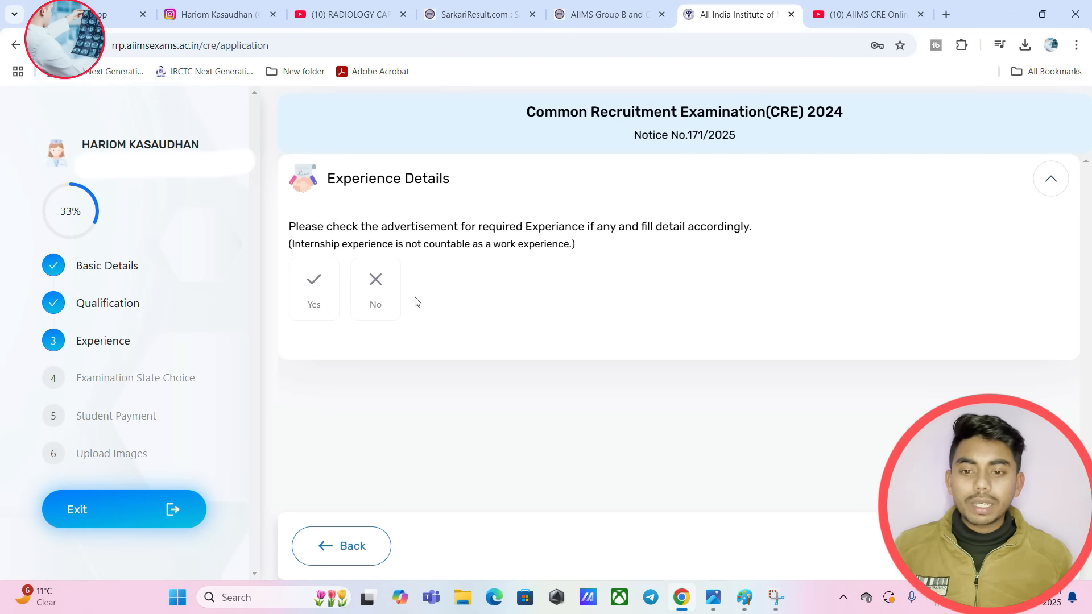
- Answer Yes to work experience, keep the two radiographer jobs, and confirm to reach Examination State Choice
click(313, 306)
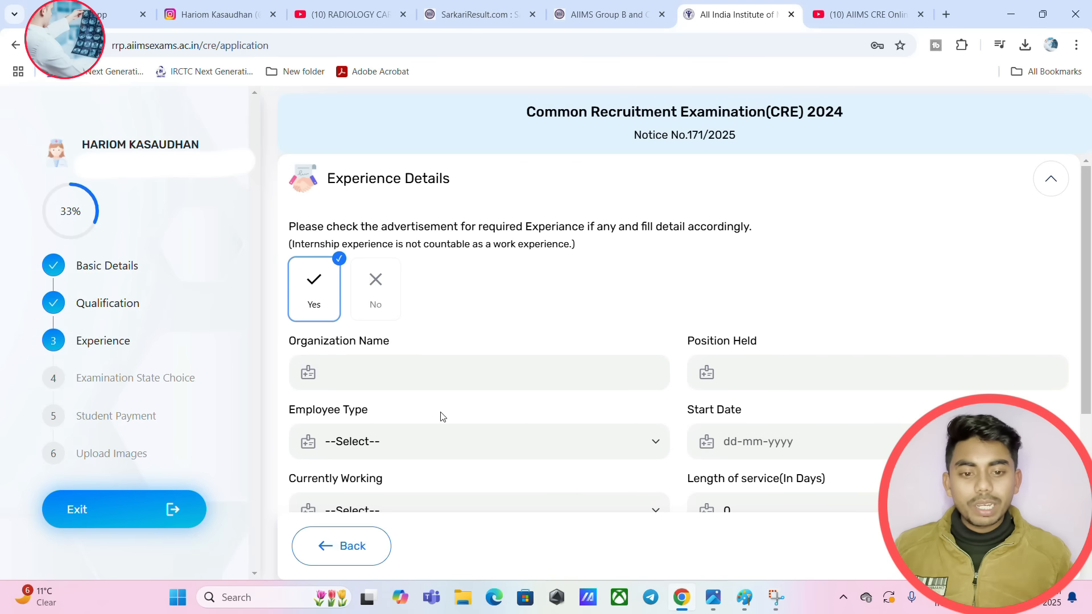
scroll(1089, 406, down, 3)
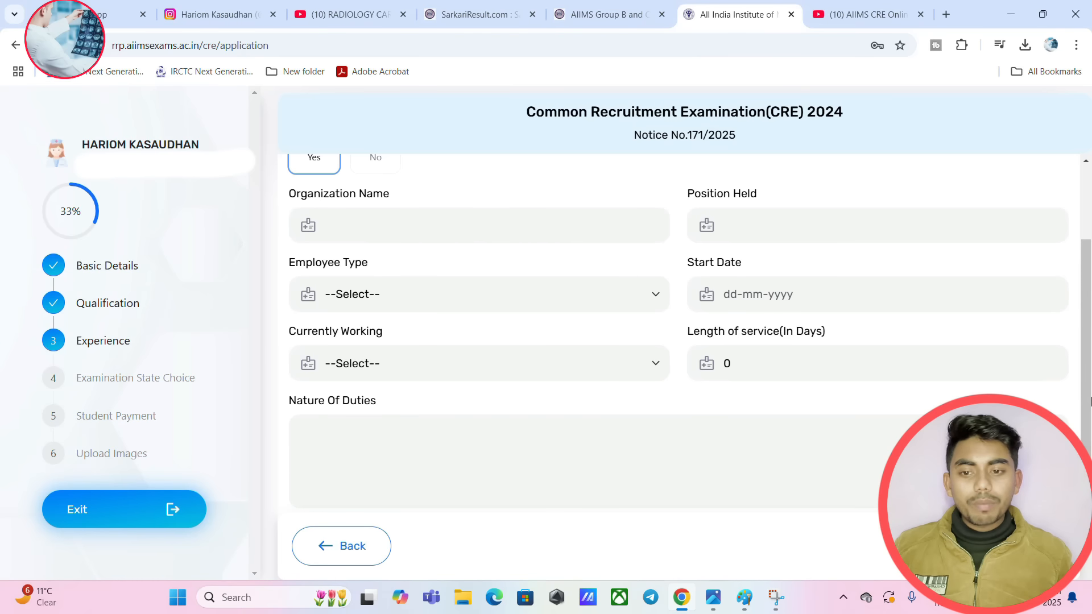
click(541, 299)
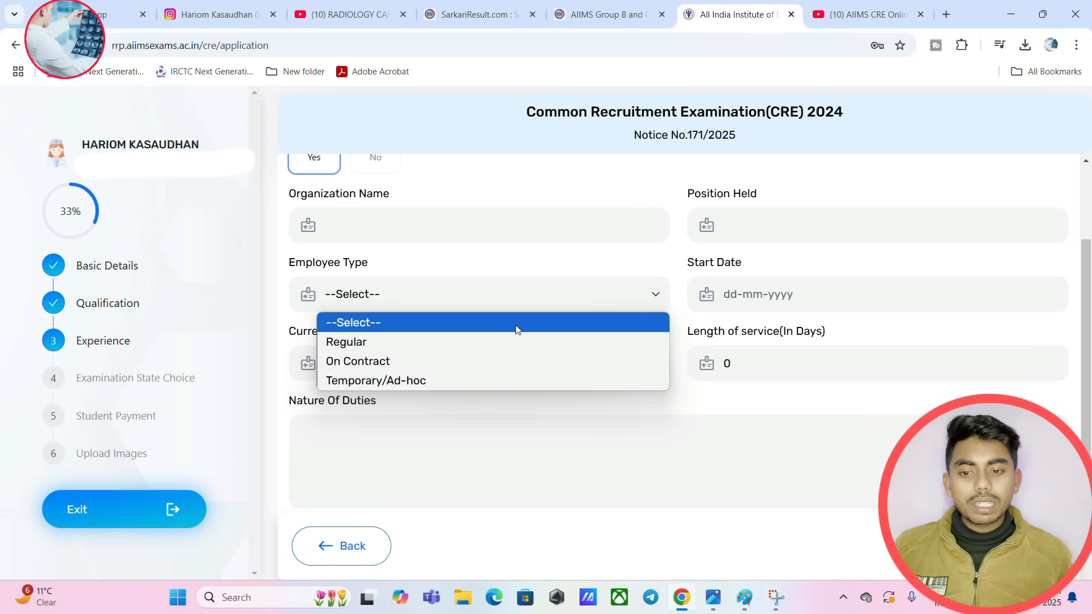
click(660, 301)
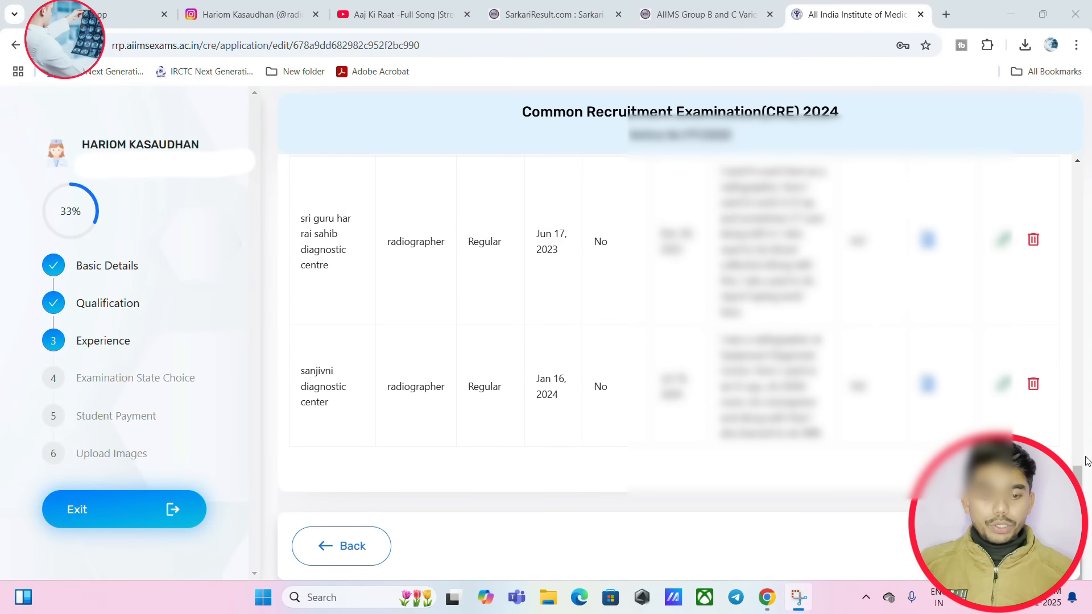
drag(1077, 482, 1074, 370)
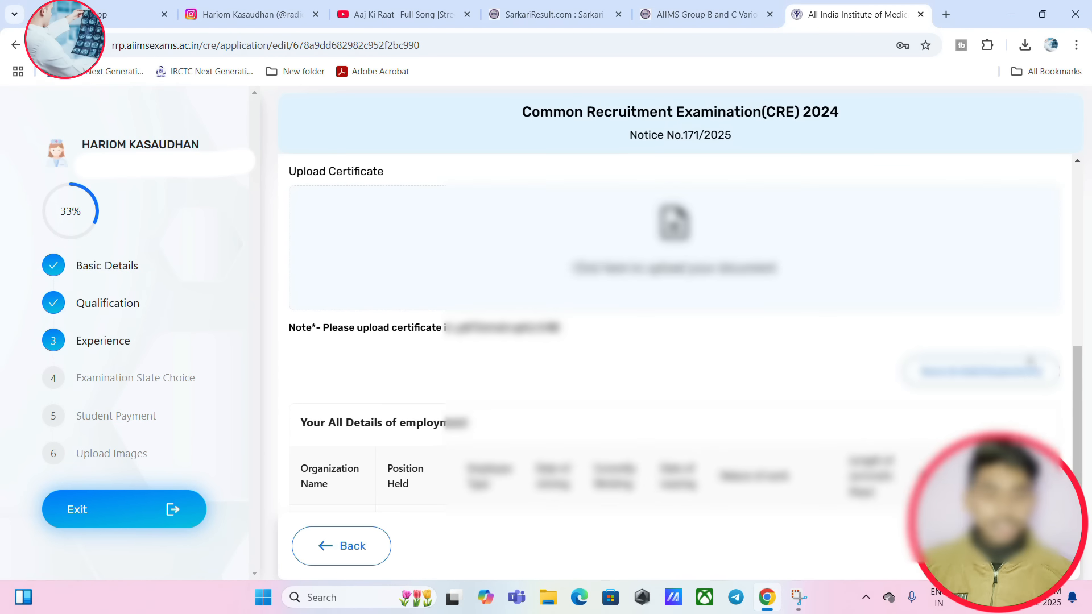
drag(1077, 398, 1089, 521)
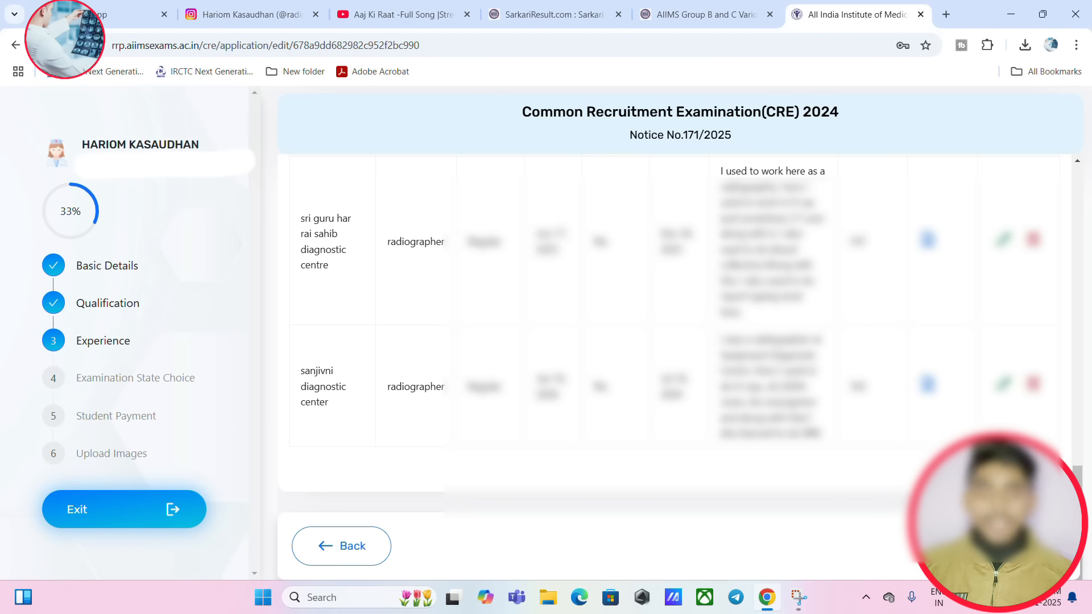
click(1010, 546)
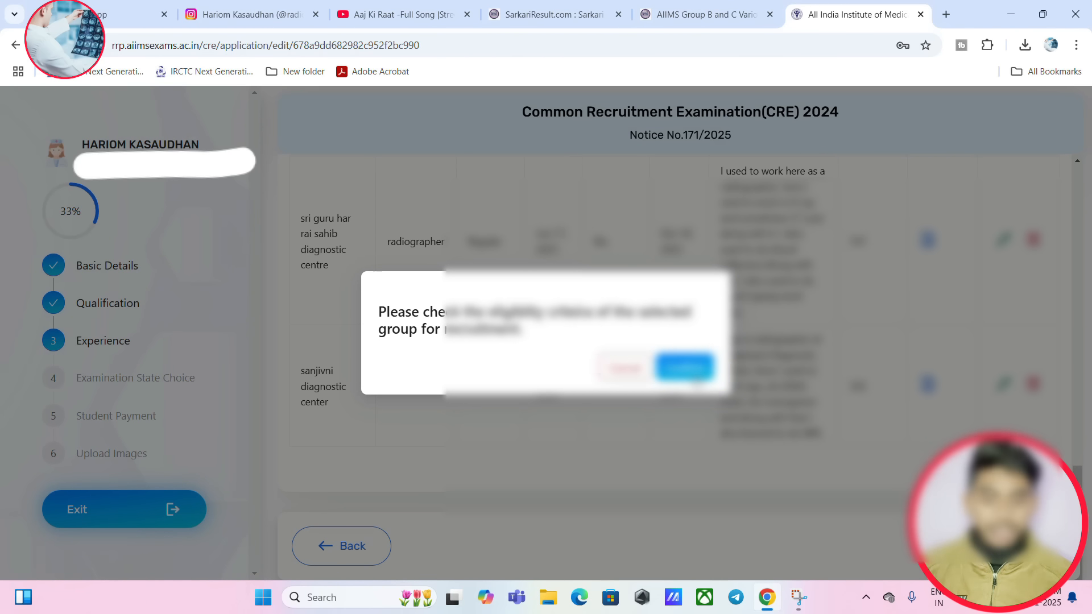
click(696, 370)
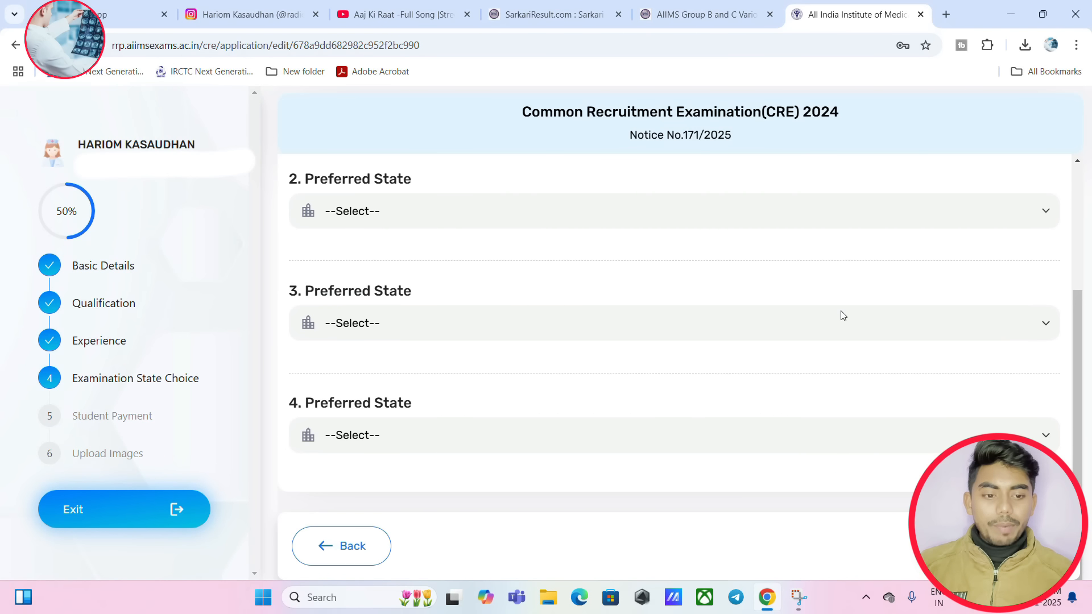
- Set Delhi as first preferred state and Uttar Pradesh as second
drag(1077, 325, 1072, 221)
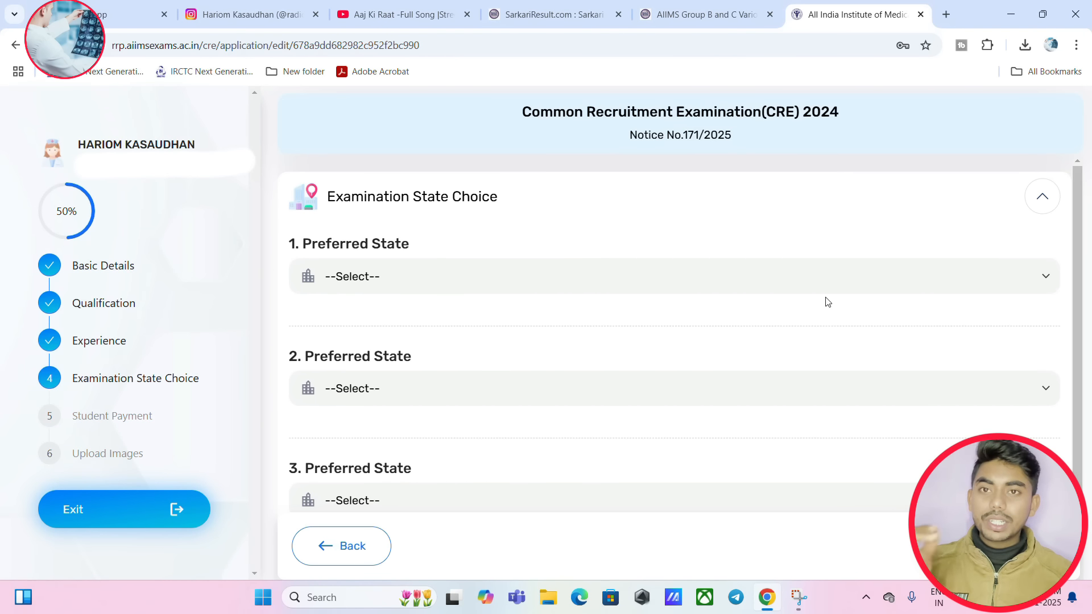
click(662, 289)
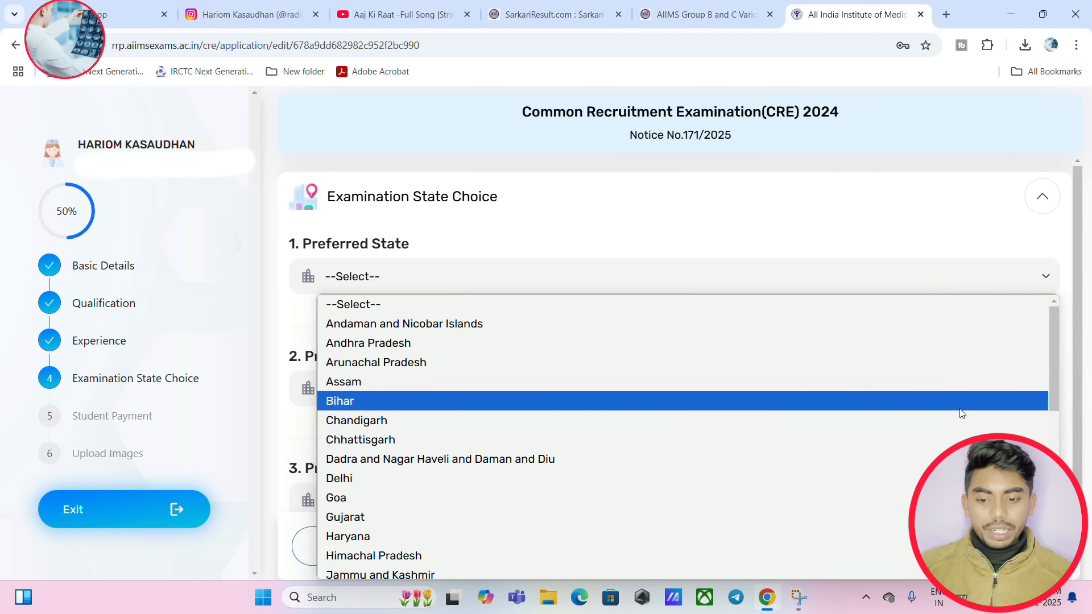
click(869, 485)
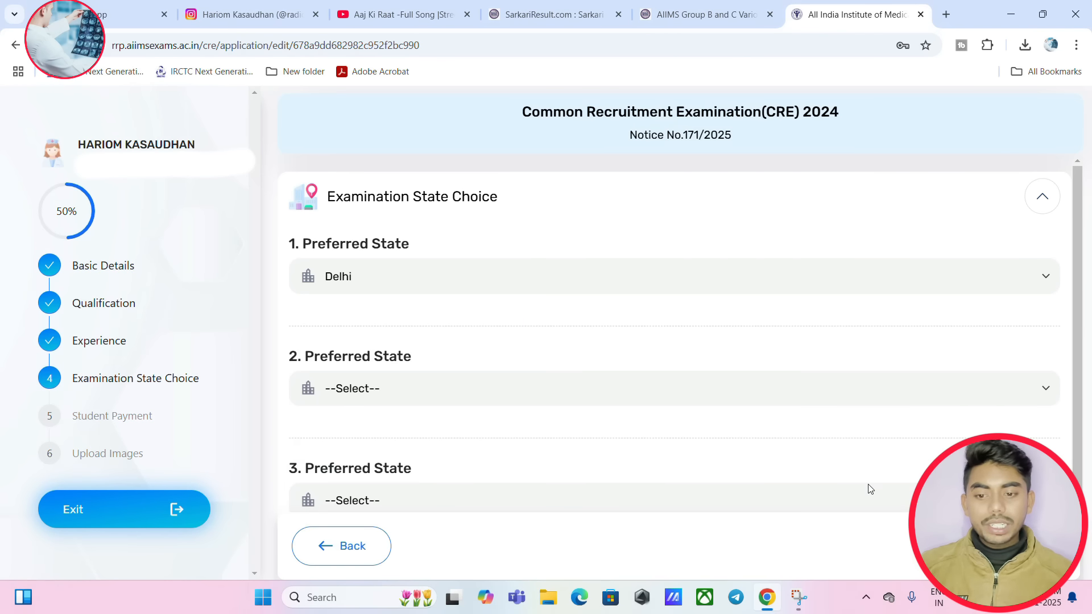
click(648, 386)
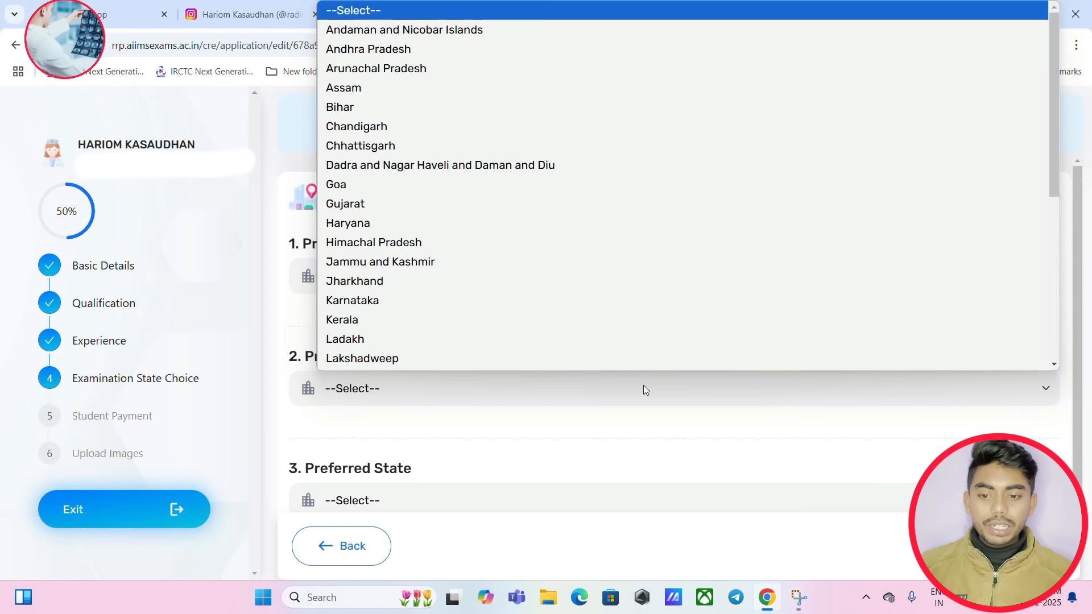
scroll(683, 273, down, 1)
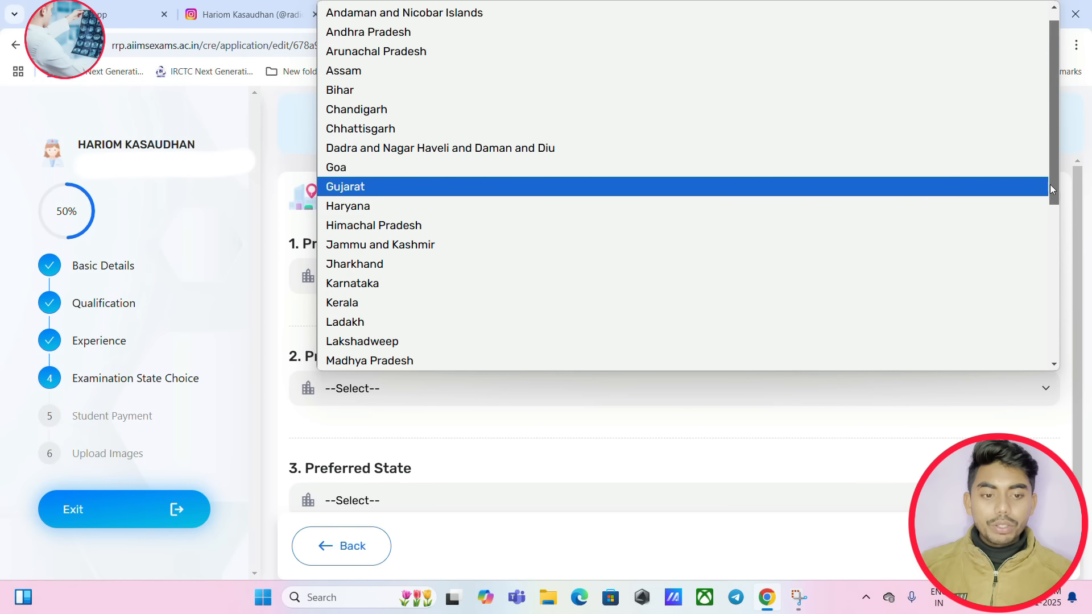
drag(1050, 185, 1049, 379)
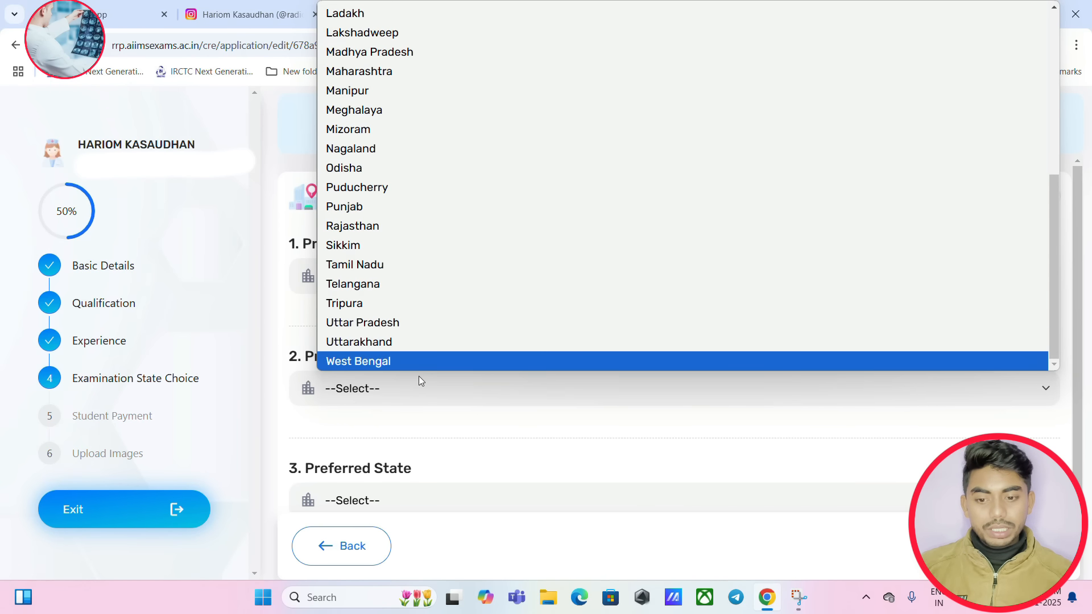
click(397, 322)
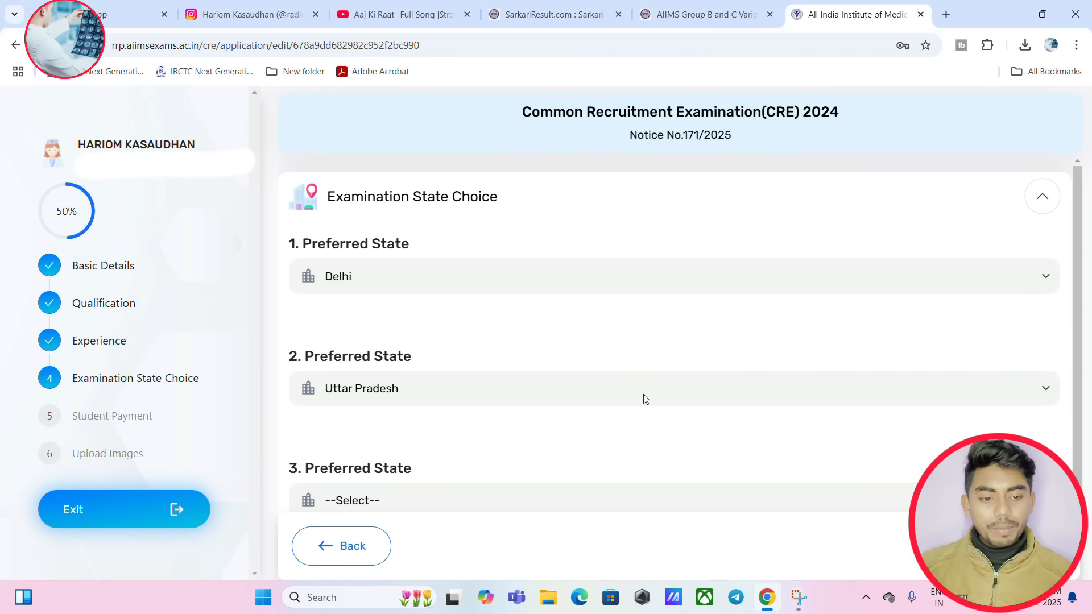
- Set Chandigarh third and 'Any where in India' fourth, then save and confirm to reach payment
scroll(710, 420, down, 2)
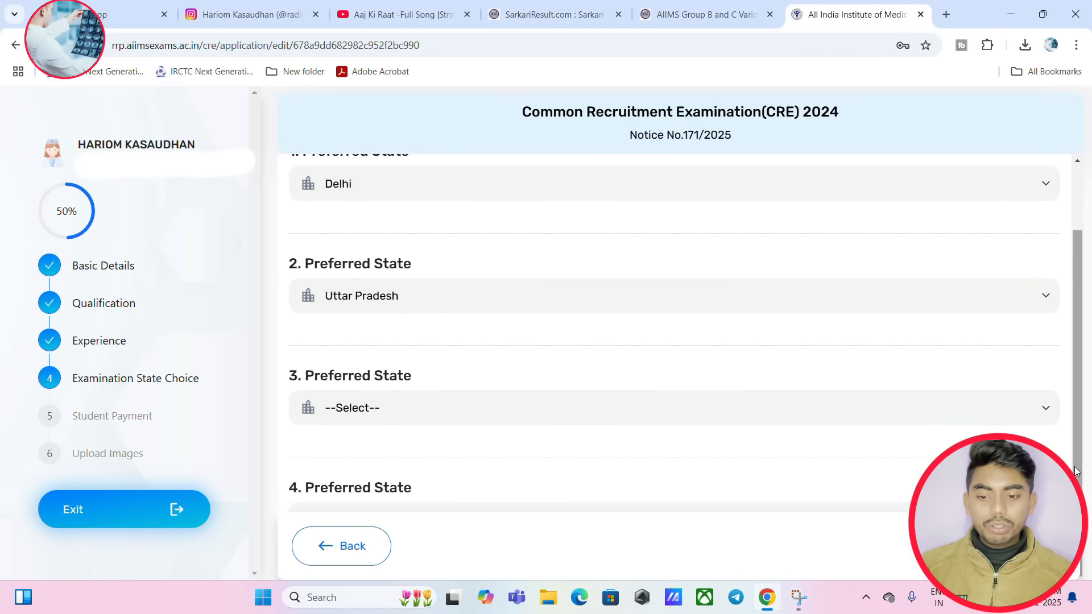
click(725, 417)
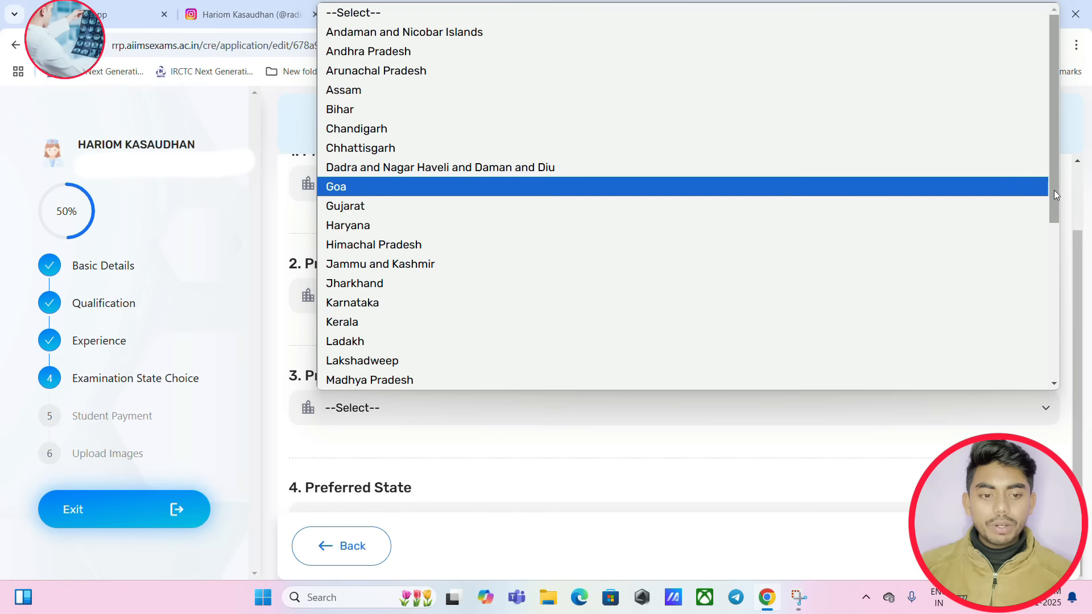
drag(1054, 192, 1057, 141)
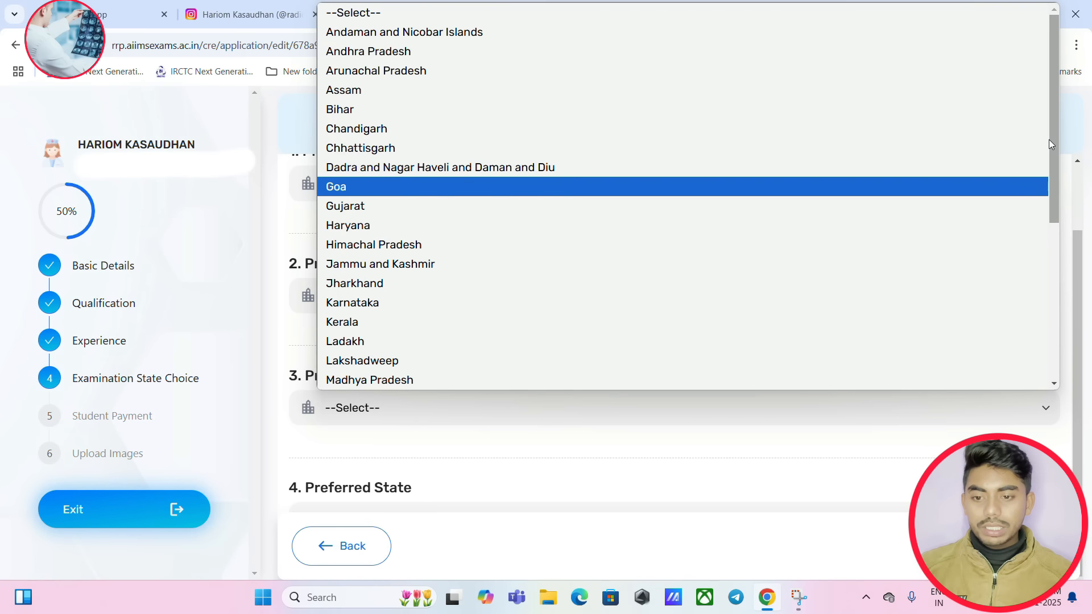
click(469, 130)
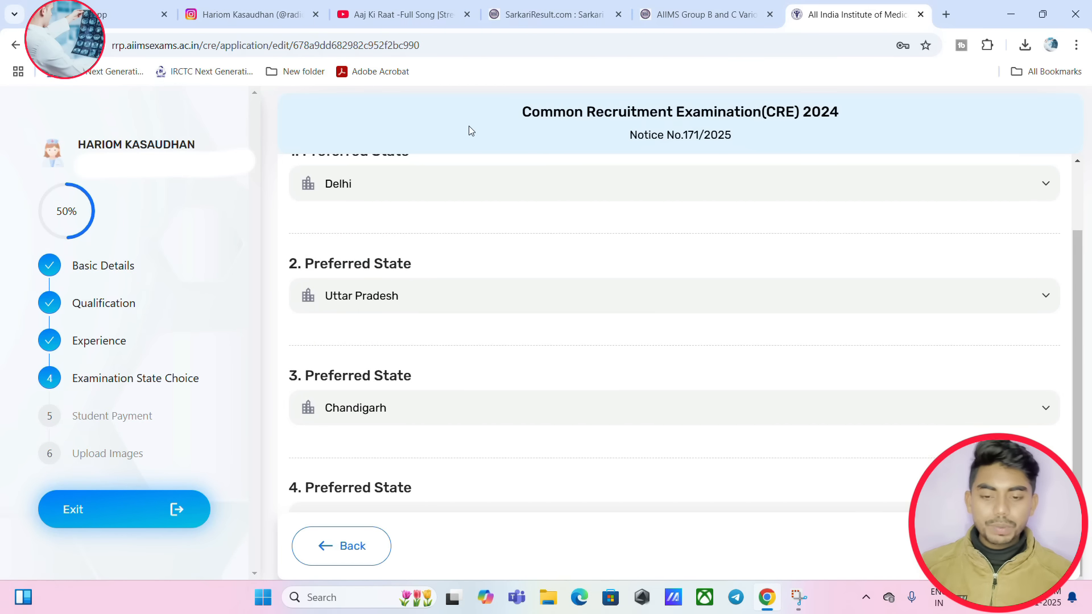
drag(1089, 328, 1084, 430)
click(924, 439)
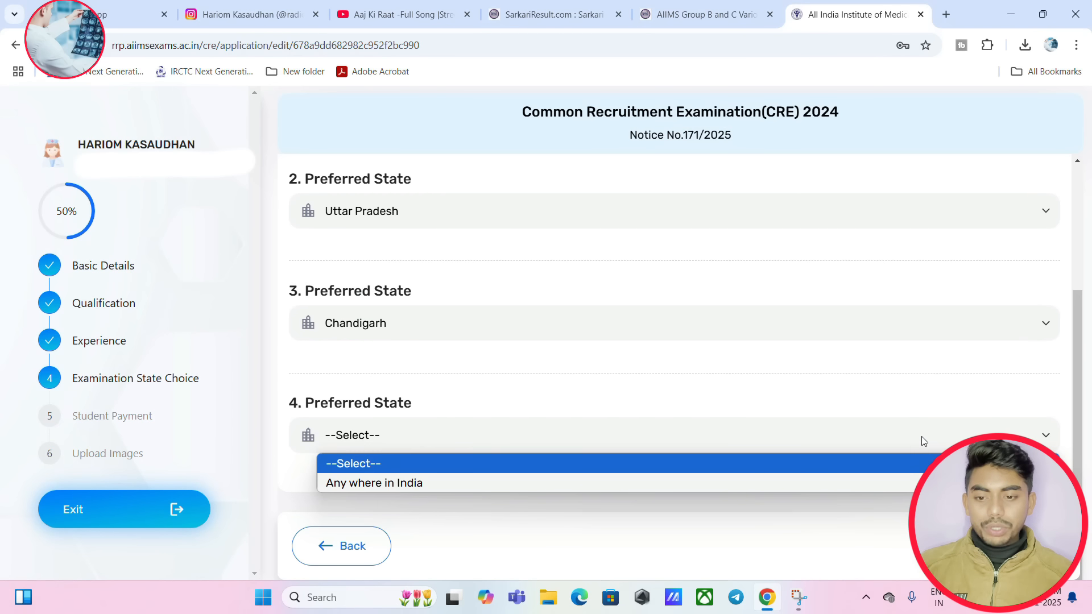
click(838, 483)
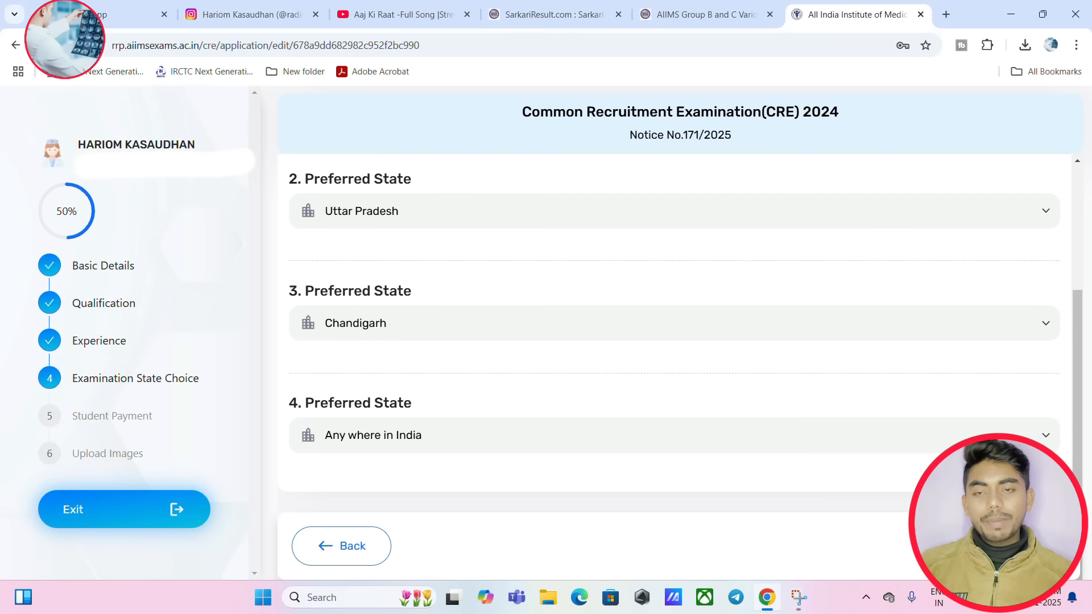
click(1004, 546)
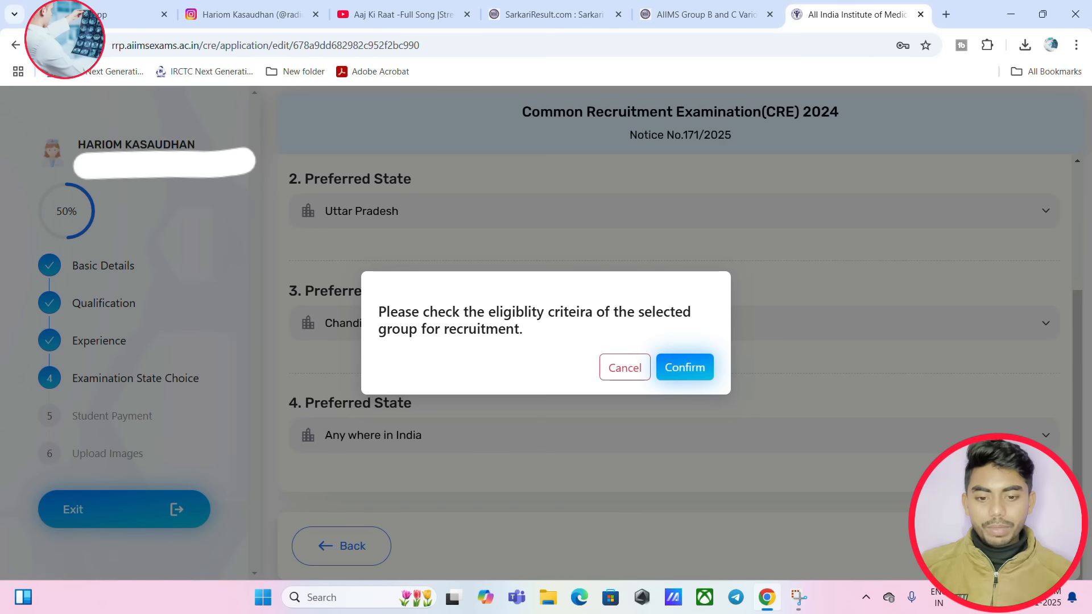
click(680, 368)
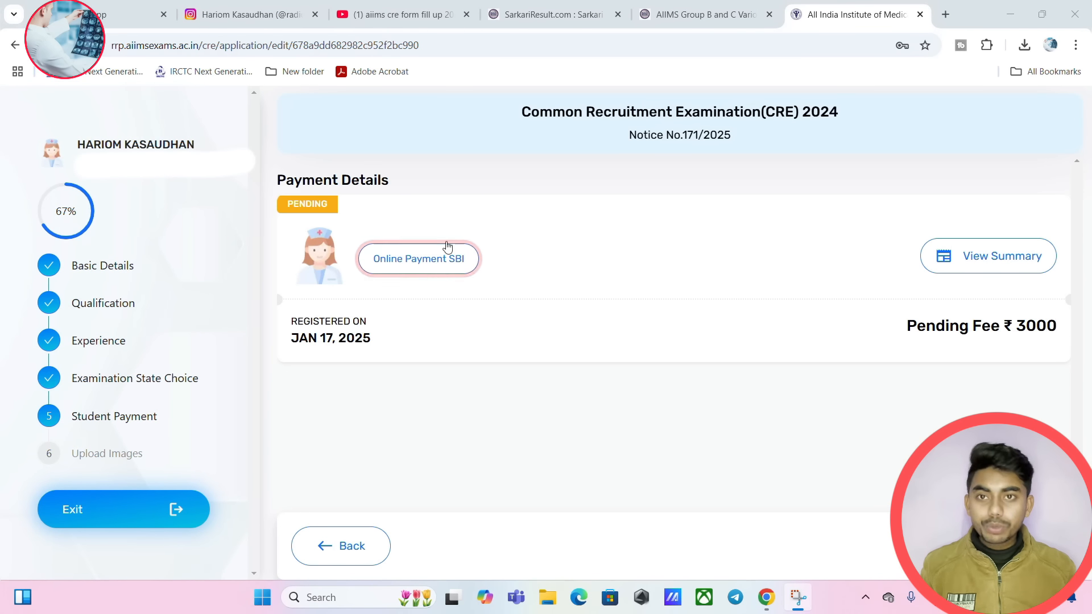
- Check the fee summary, then choose Online Payment SBI and continue to the gateway for ₹3000
click(1026, 259)
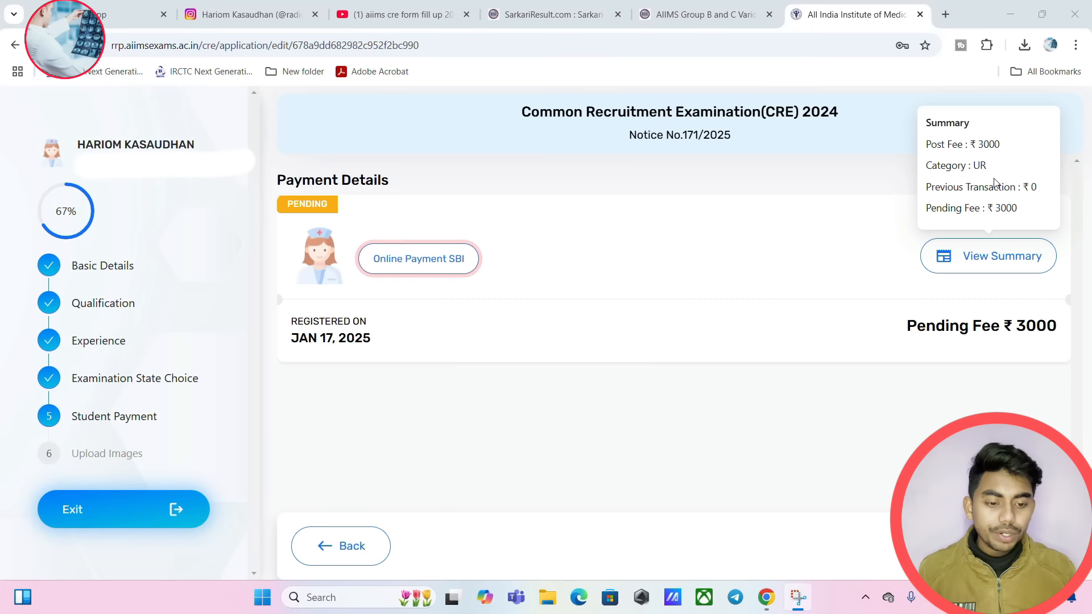
click(1022, 296)
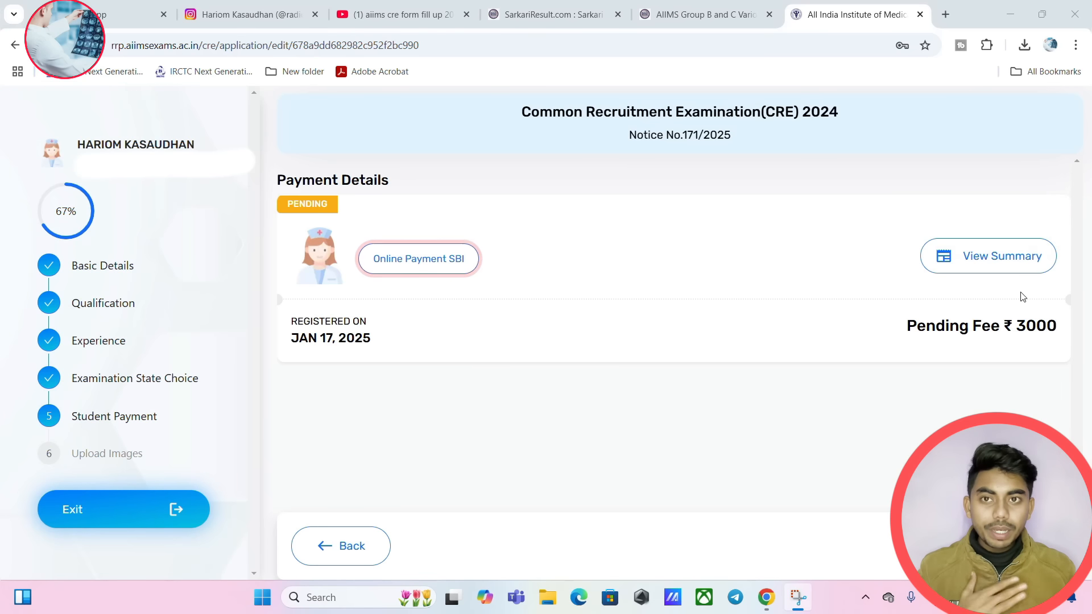
click(448, 261)
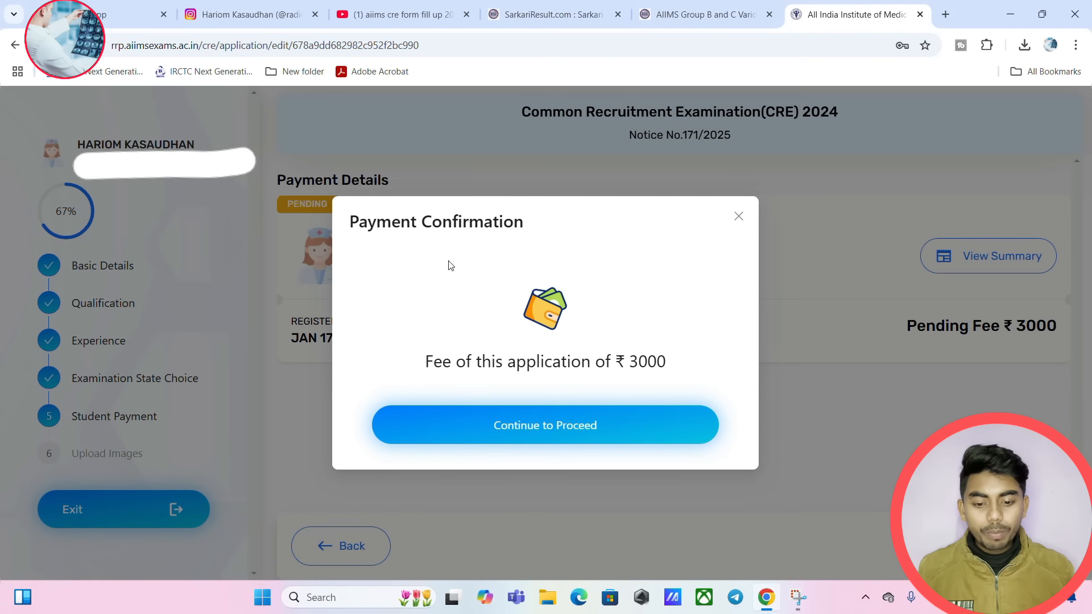
click(674, 426)
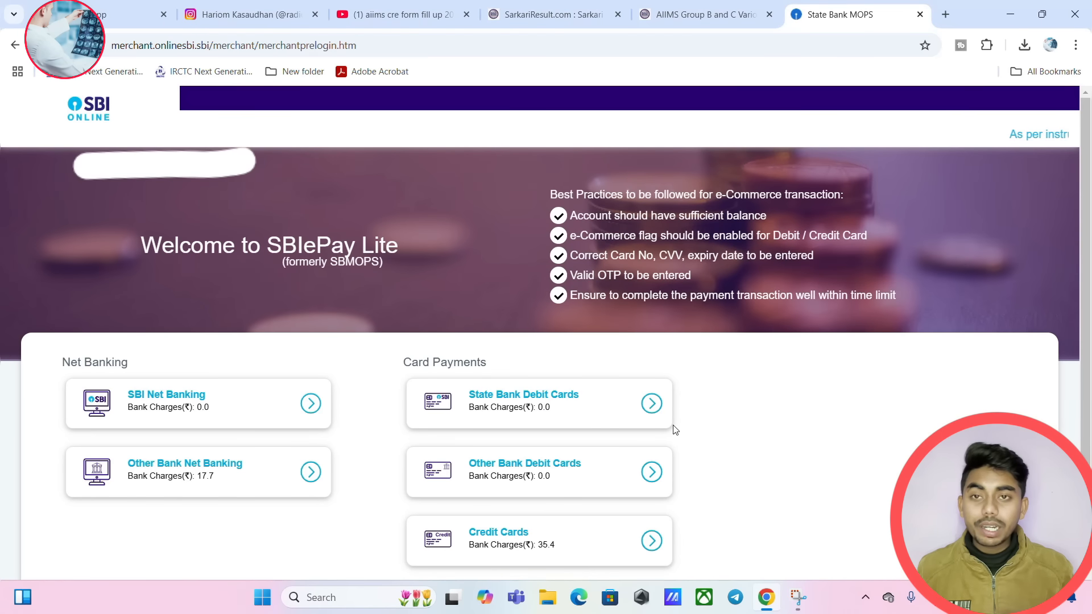
- Pay the ₹3000 fee with a State Bank debit card on SBIePay Lite
scroll(1088, 240, down, 2)
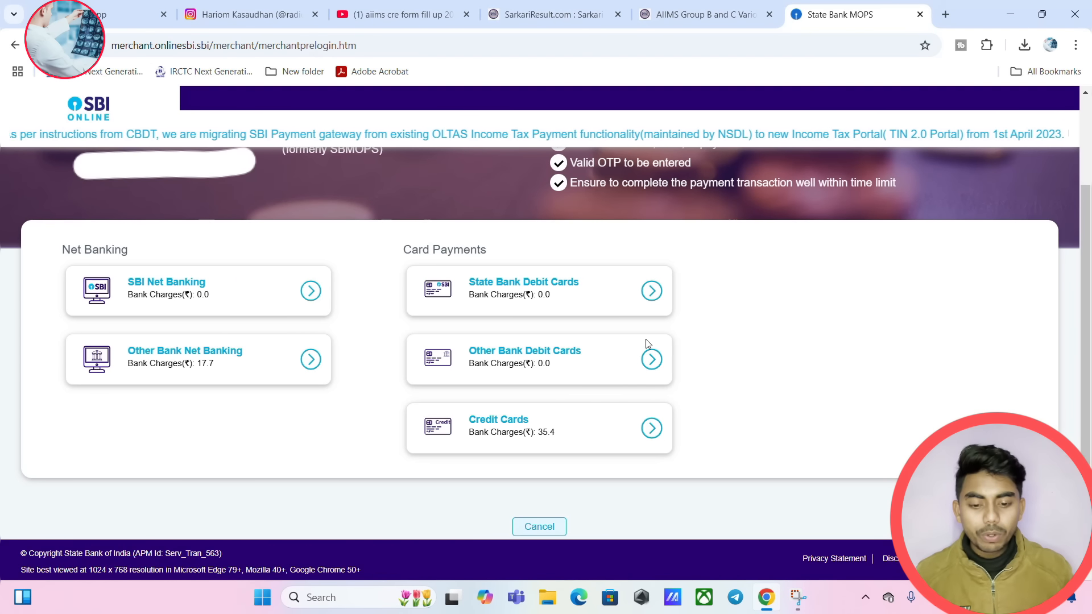
click(652, 292)
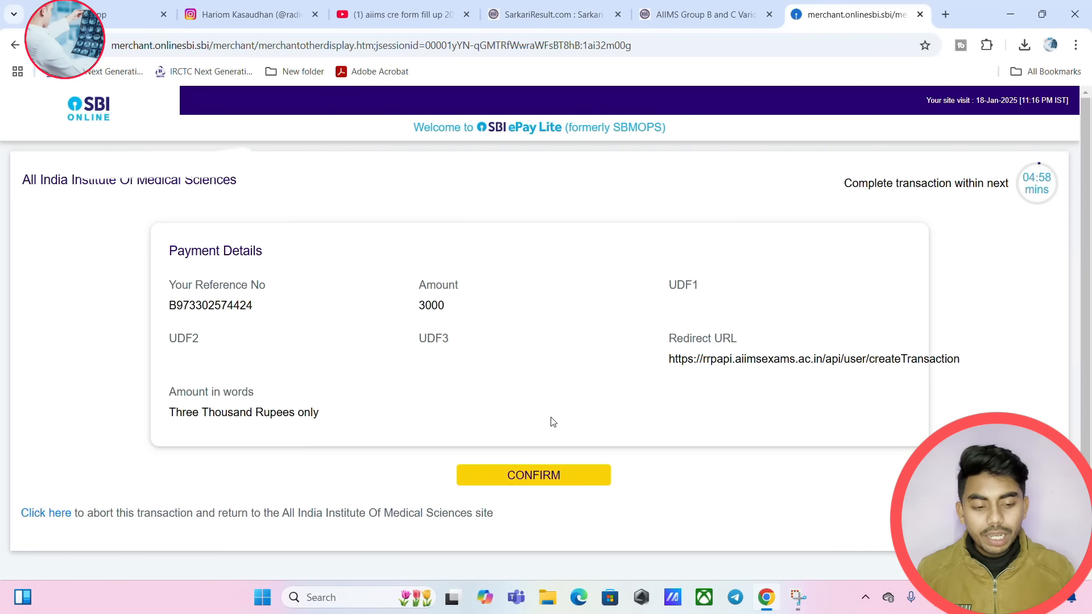
scroll(1058, 154, down, 1)
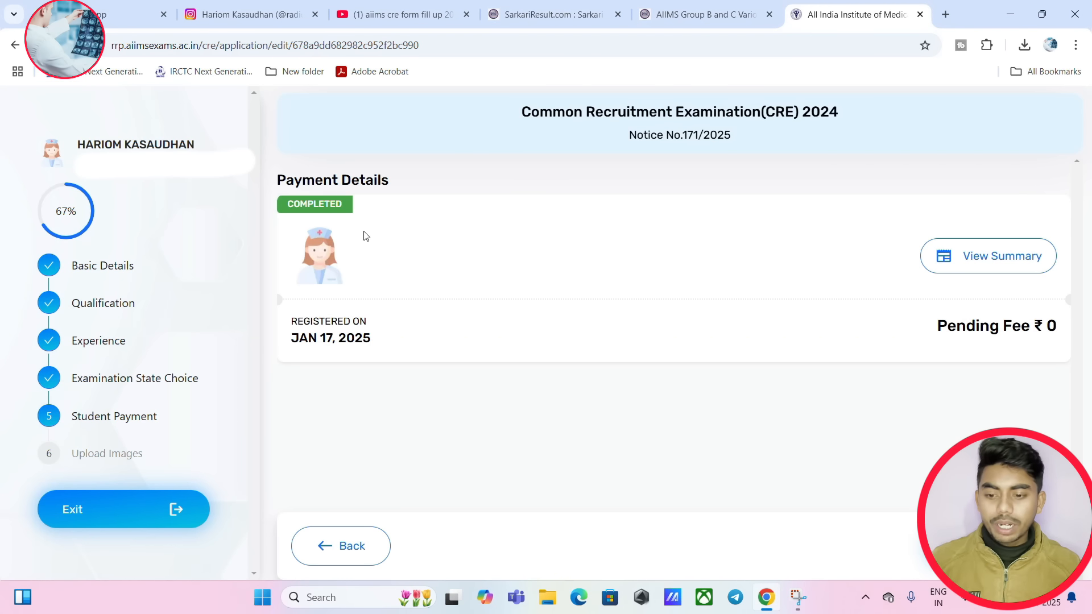
- Continue past the completed payment and confirm eligibility to reach Upload Images
click(1012, 546)
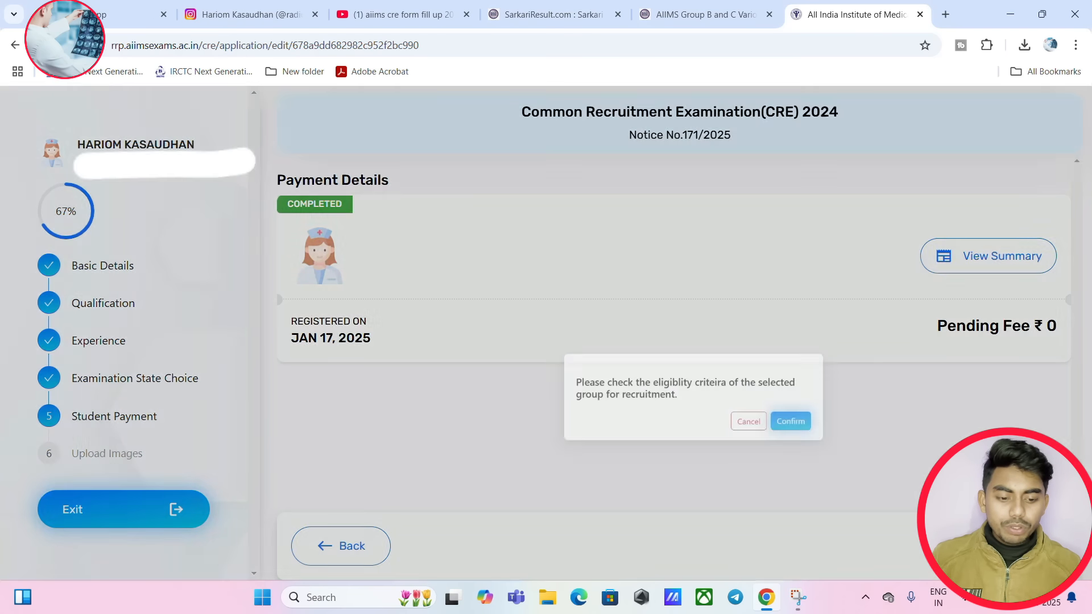
click(688, 366)
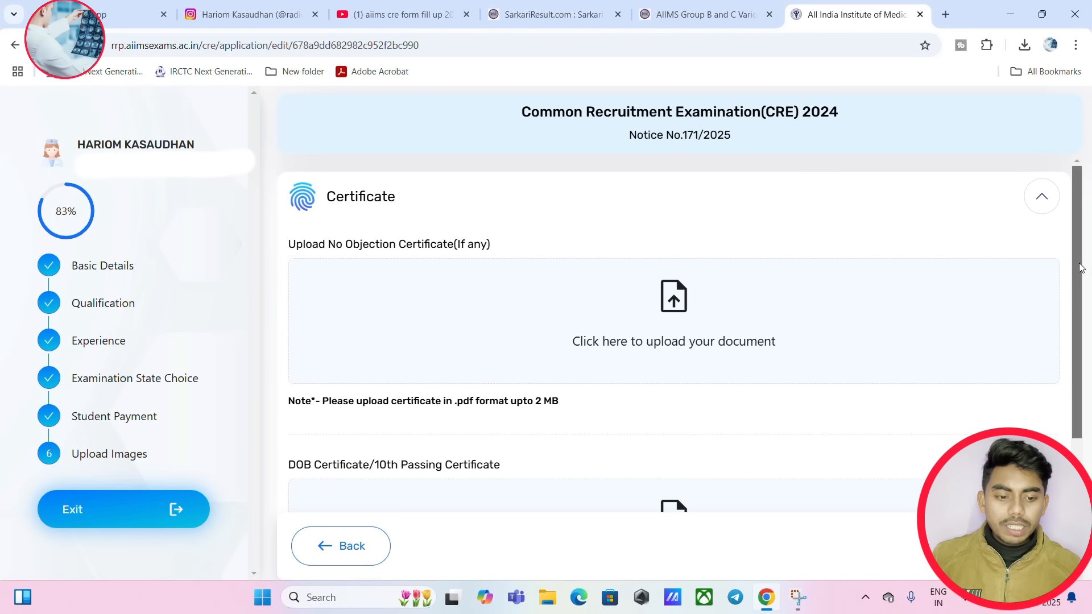
scroll(1080, 269, down, 1)
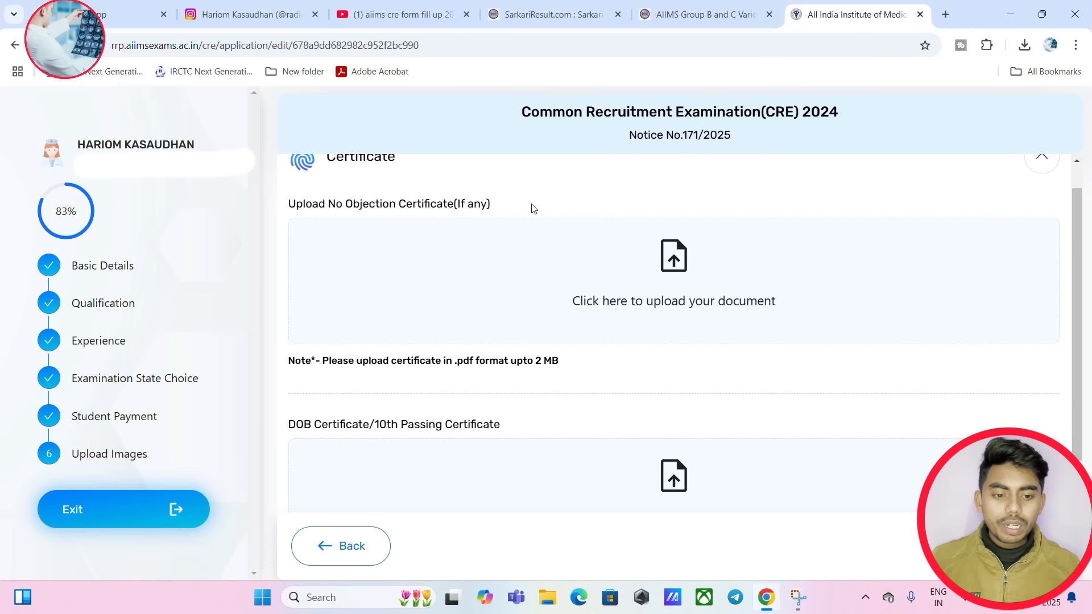
drag(1079, 227, 1076, 323)
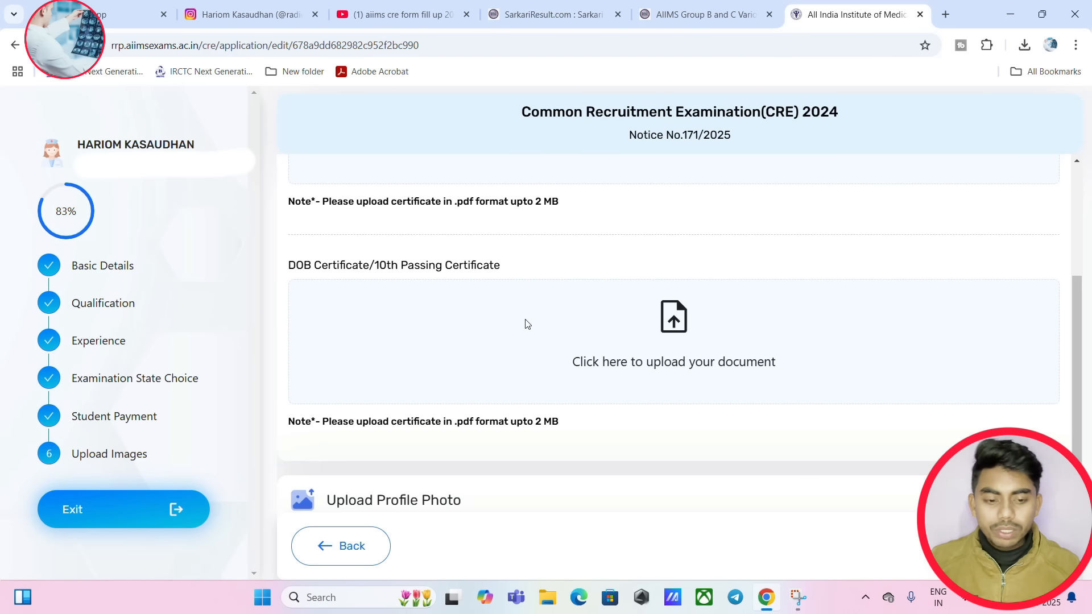
- Attach the DOB/10th certificate PDF and expand the profile photo upload section
scroll(1089, 392, down, 2)
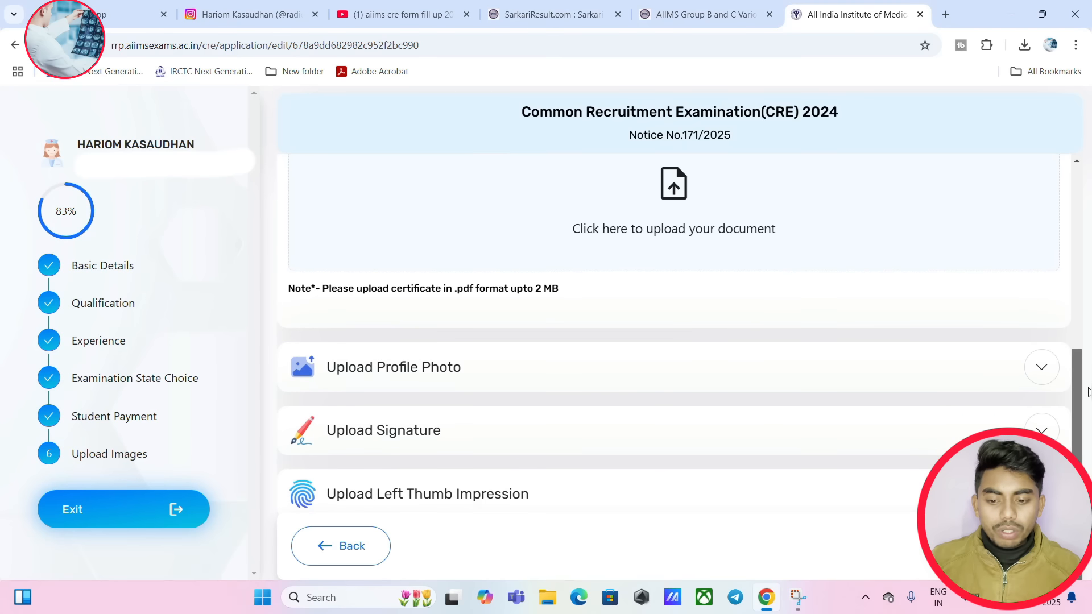
scroll(1090, 426, down, 1)
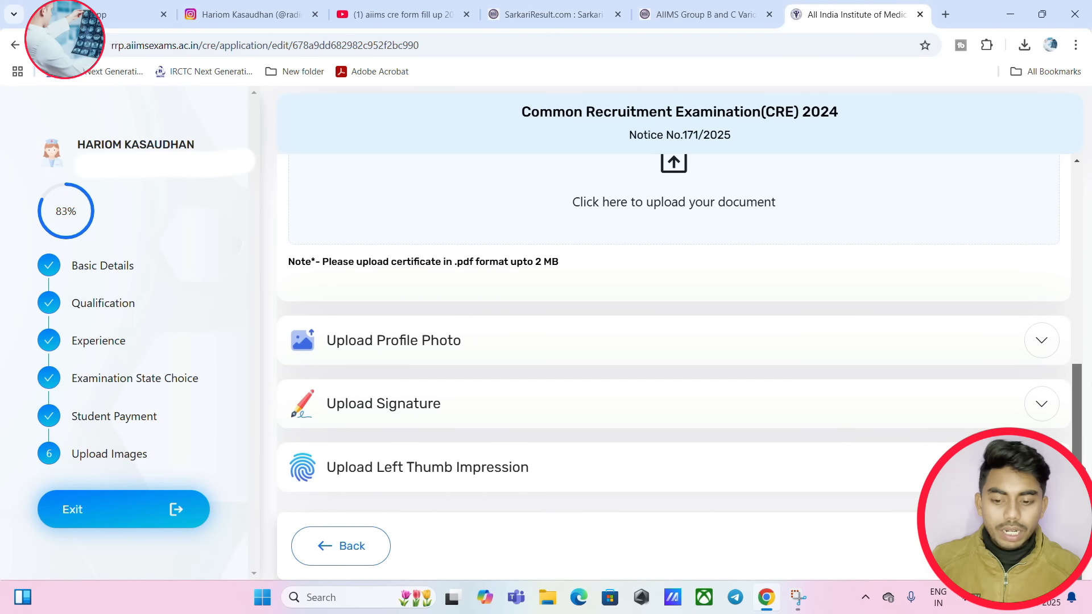
scroll(1082, 401, up, 3)
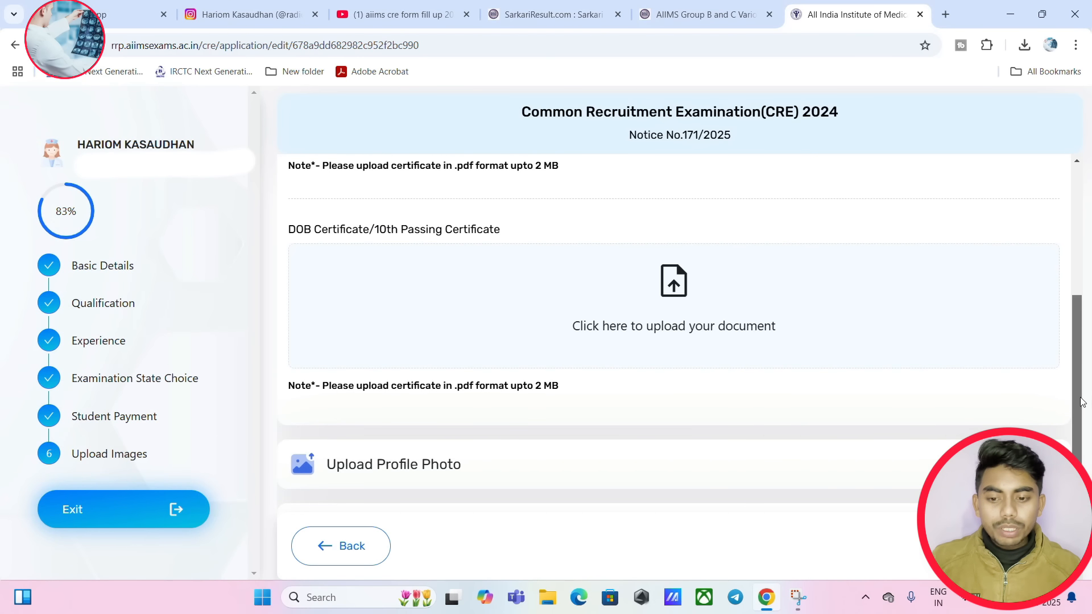
scroll(1082, 402, down, 3)
scroll(1079, 369, up, 5)
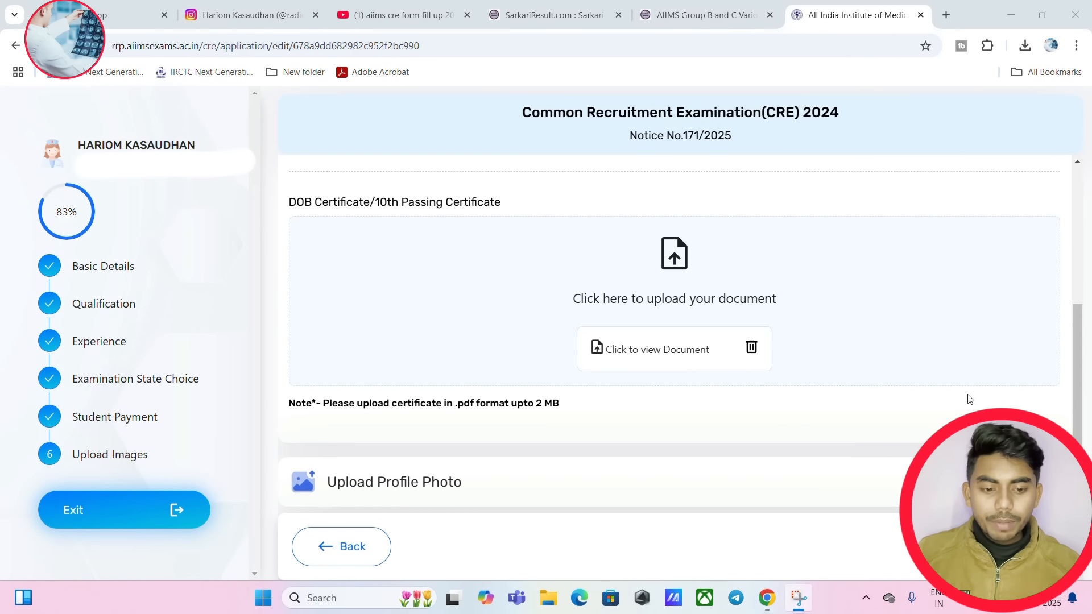
scroll(1079, 397, down, 1)
drag(1081, 412, 1081, 429)
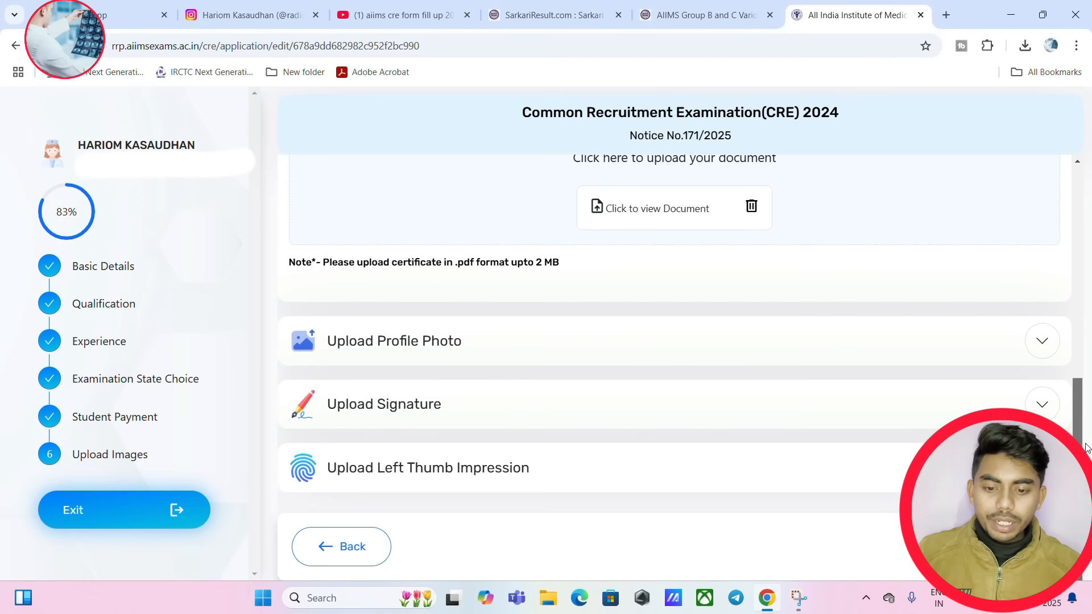
click(780, 341)
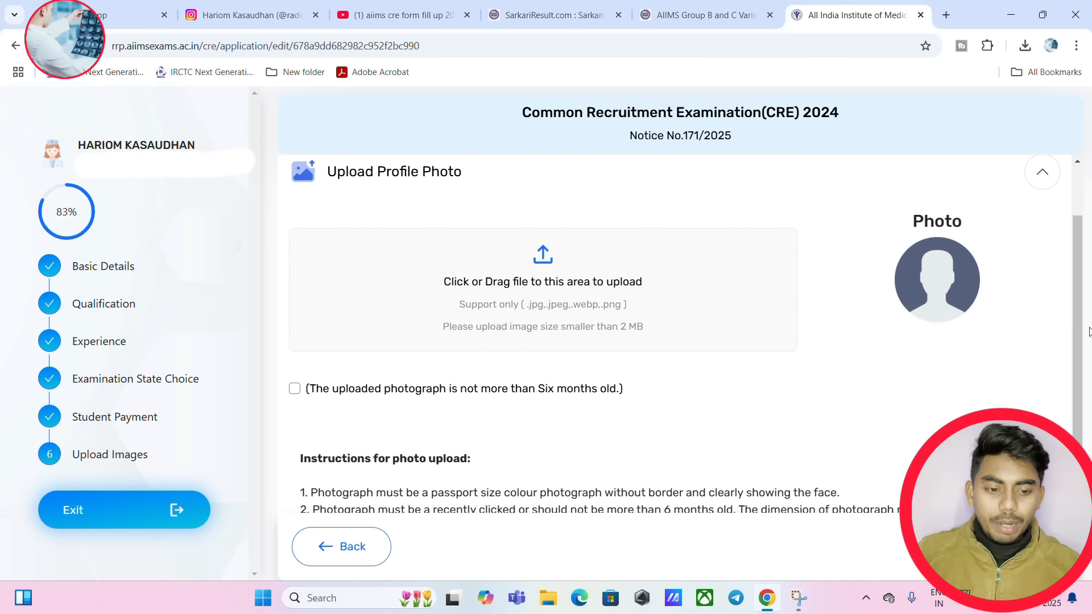
- Scroll through the photo upload instructions, highlighting the photo box size rule
drag(1075, 330, 1076, 365)
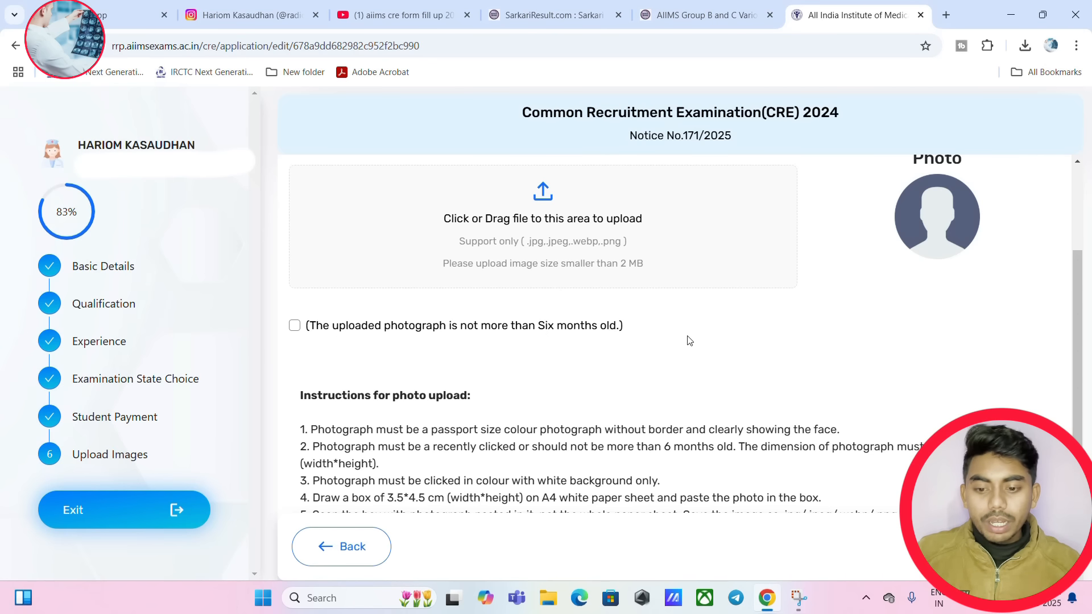
drag(1087, 294, 1086, 306)
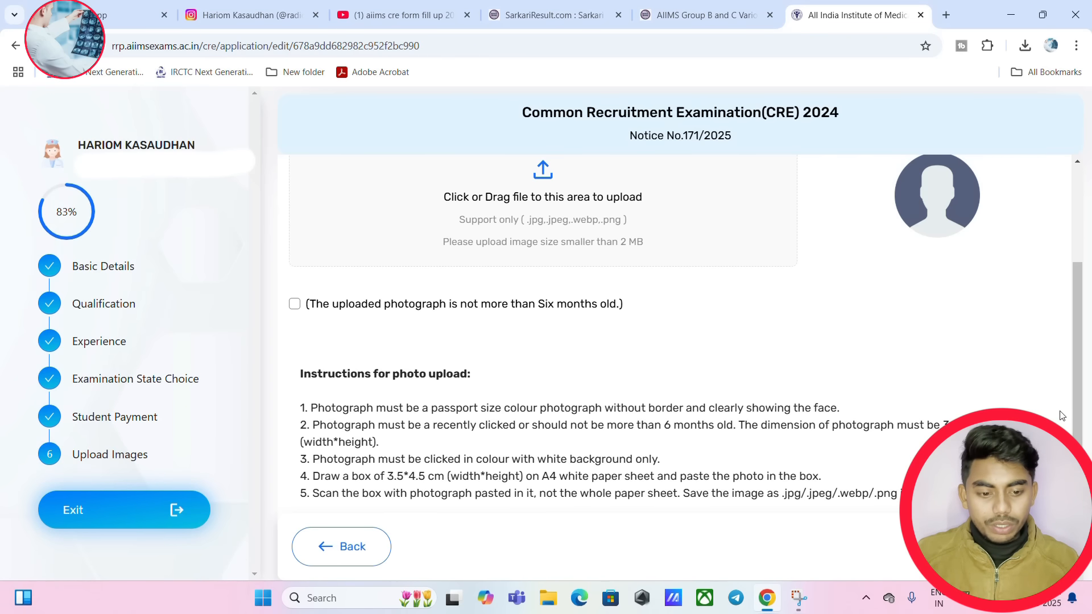
scroll(1061, 416, down, 1)
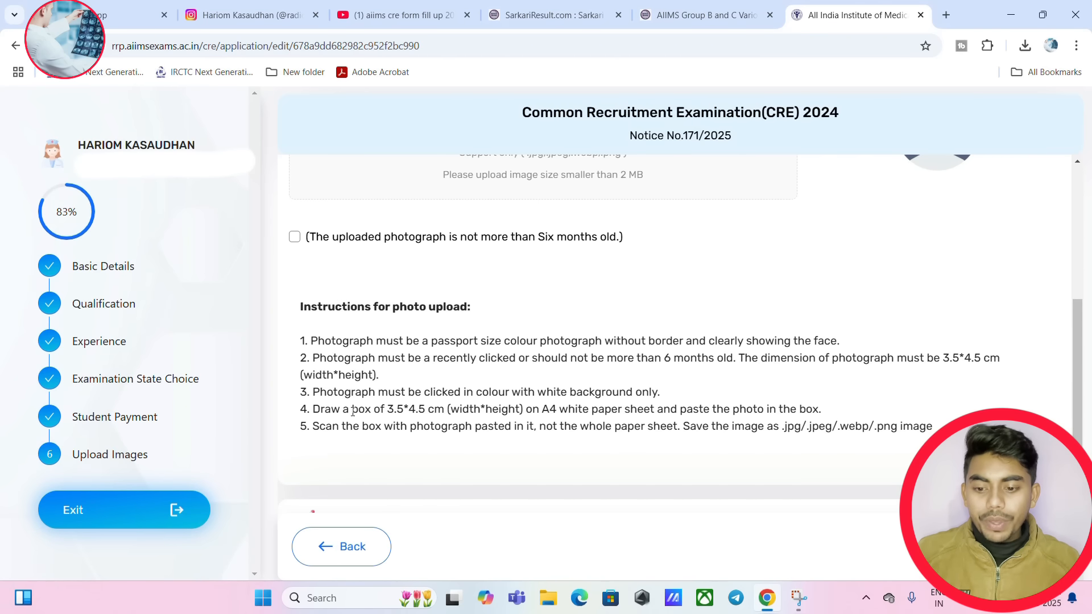
drag(320, 410, 860, 407)
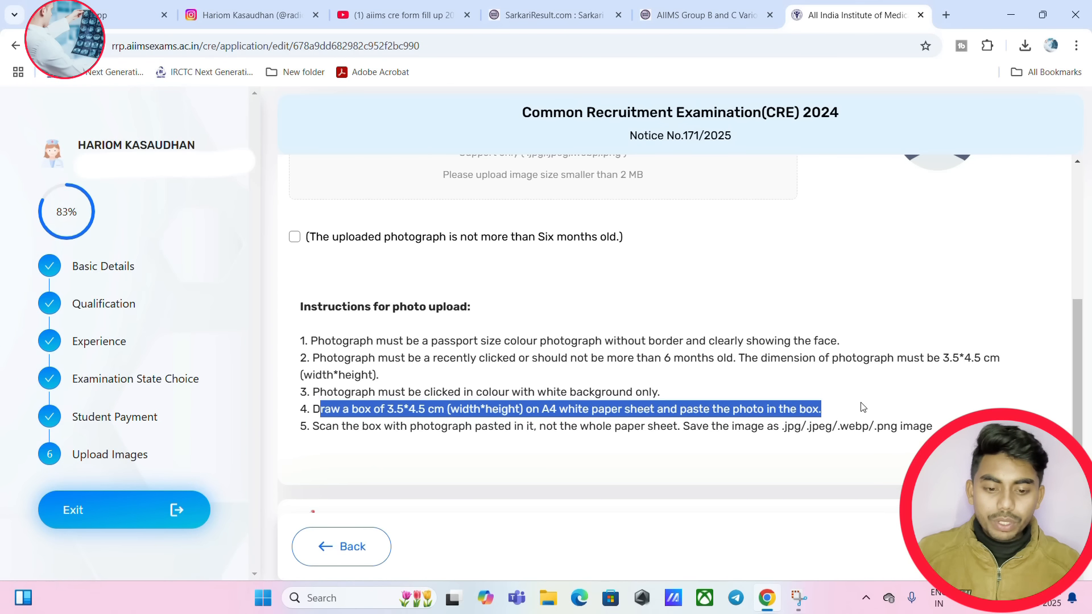
click(785, 411)
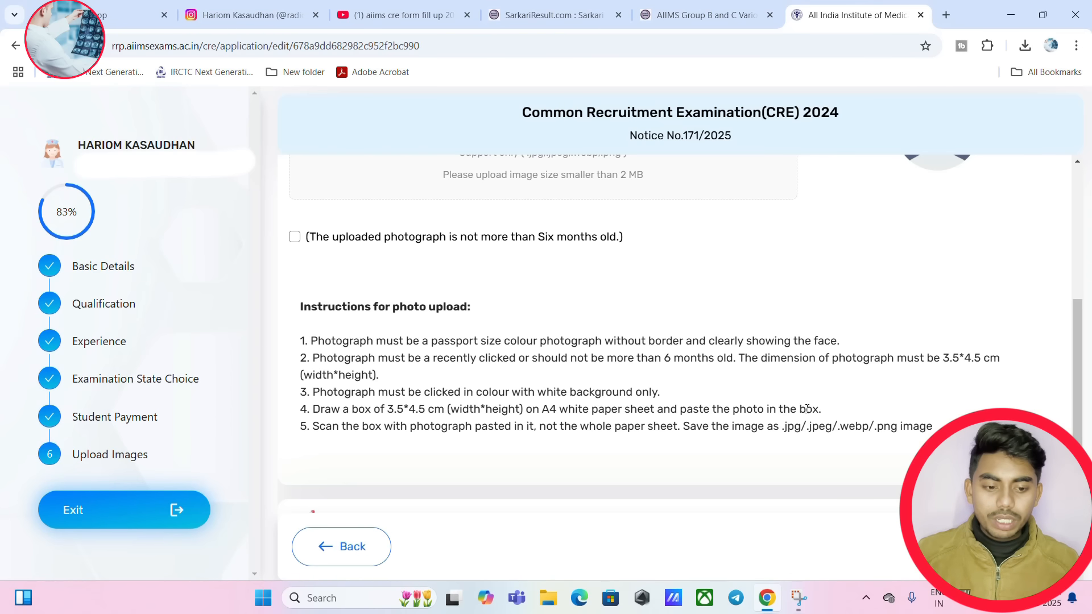
mouse_move(1078, 398)
mouse_down()
mouse_move(1076, 357)
mouse_move(1088, 441)
mouse_up()
- Expand the Upload Signature section and scroll to its instructions
click(1042, 445)
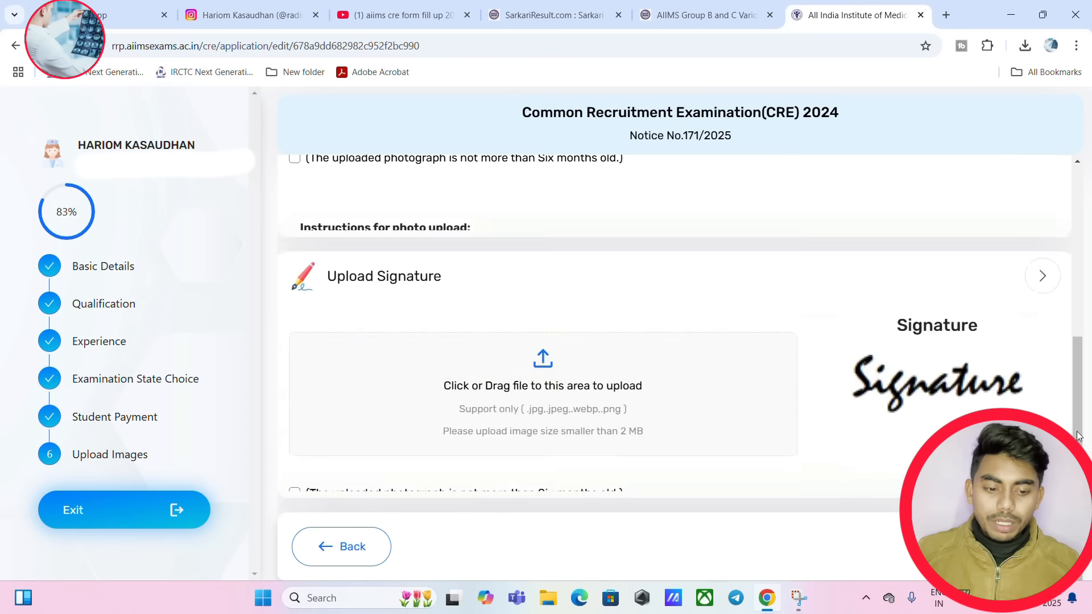
drag(1080, 418, 1085, 349)
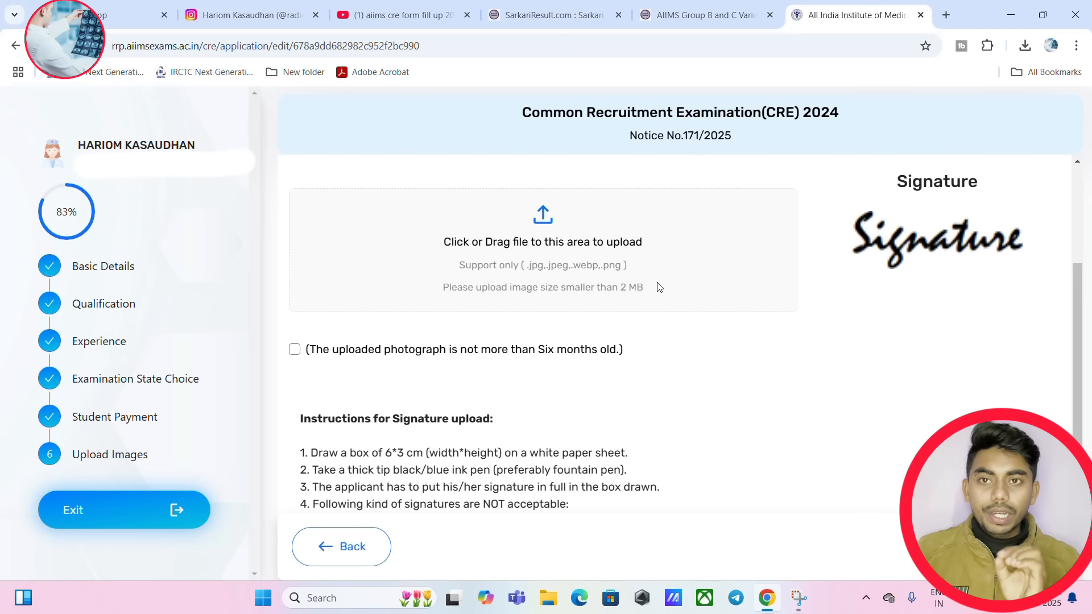
drag(1076, 350, 1076, 422)
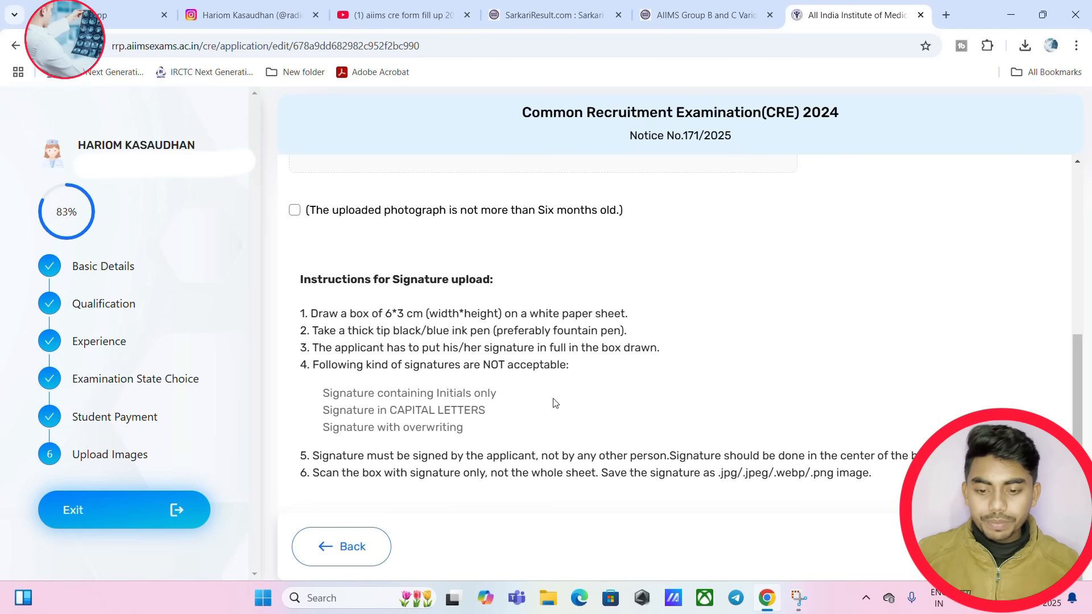
- Highlight the signature rules on unacceptable signatures, initials-only and CAPITAL LETTERS signatures
drag(471, 364, 603, 366)
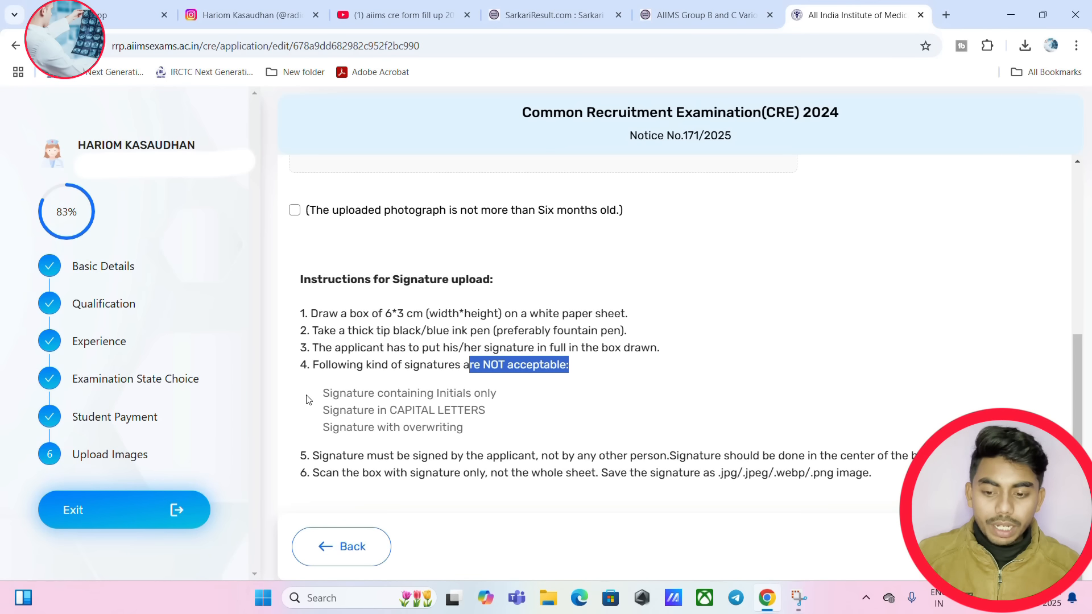
drag(322, 393, 510, 398)
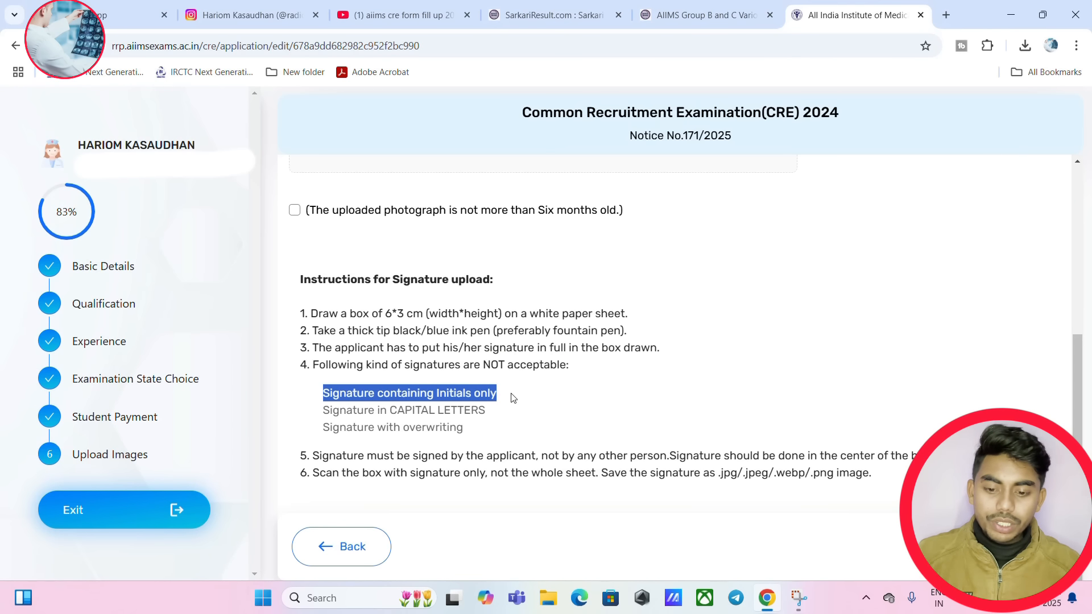
click(347, 408)
mouse_move(347, 408)
mouse_down()
mouse_move(500, 402)
mouse_move(503, 421)
mouse_move(483, 426)
mouse_up()
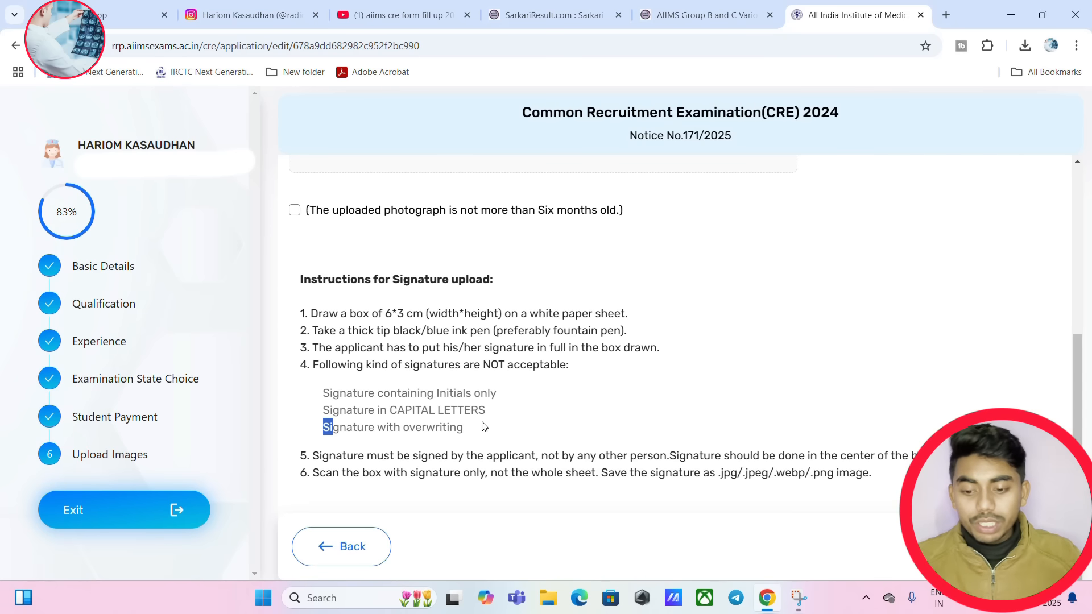
drag(1085, 390, 1087, 443)
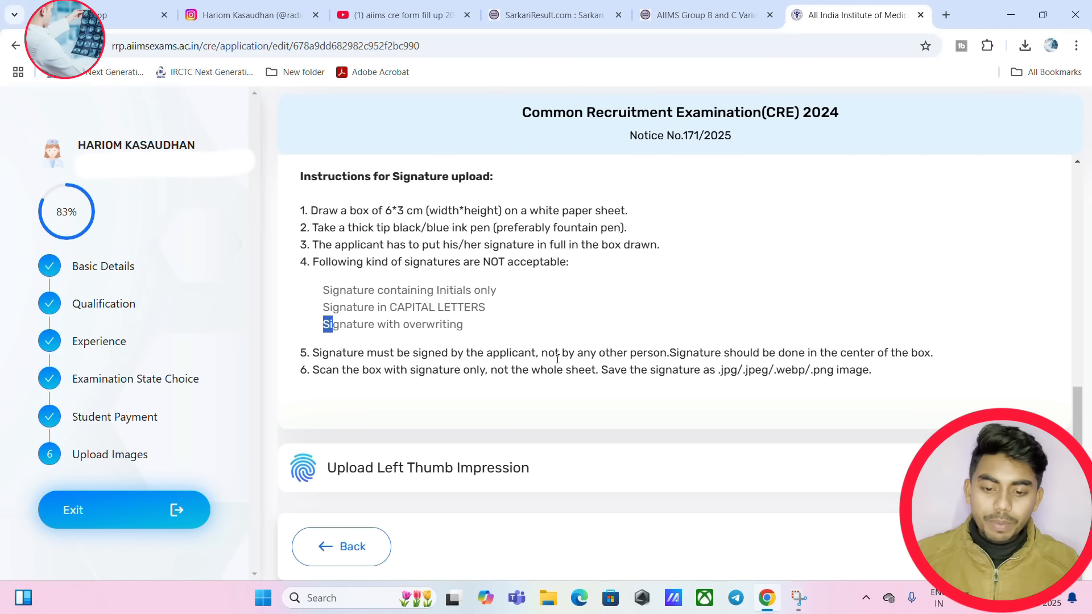
click(584, 360)
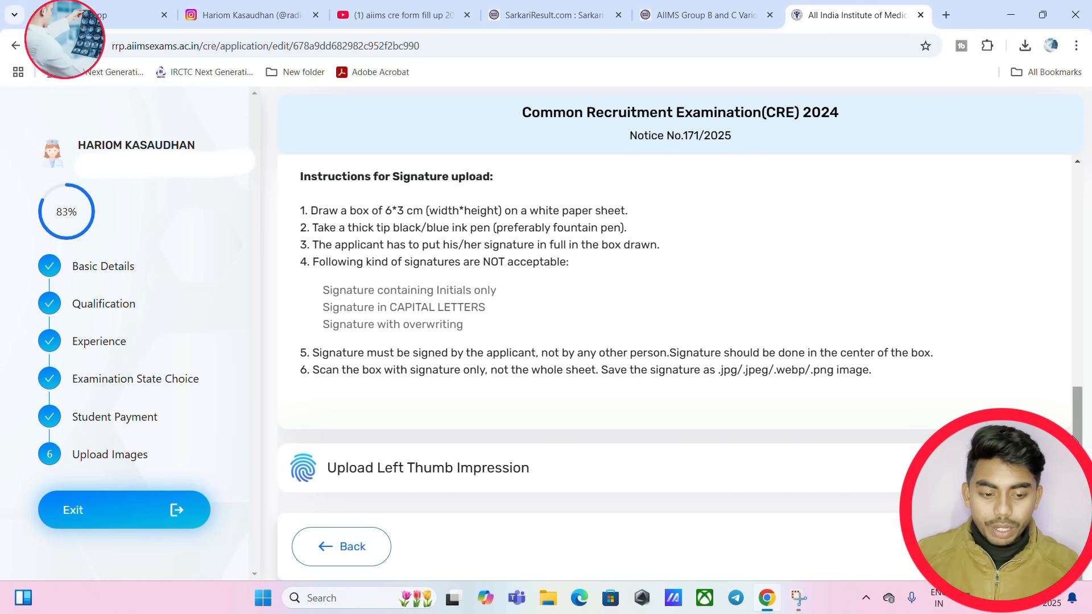
scroll(680, 333, down, 5)
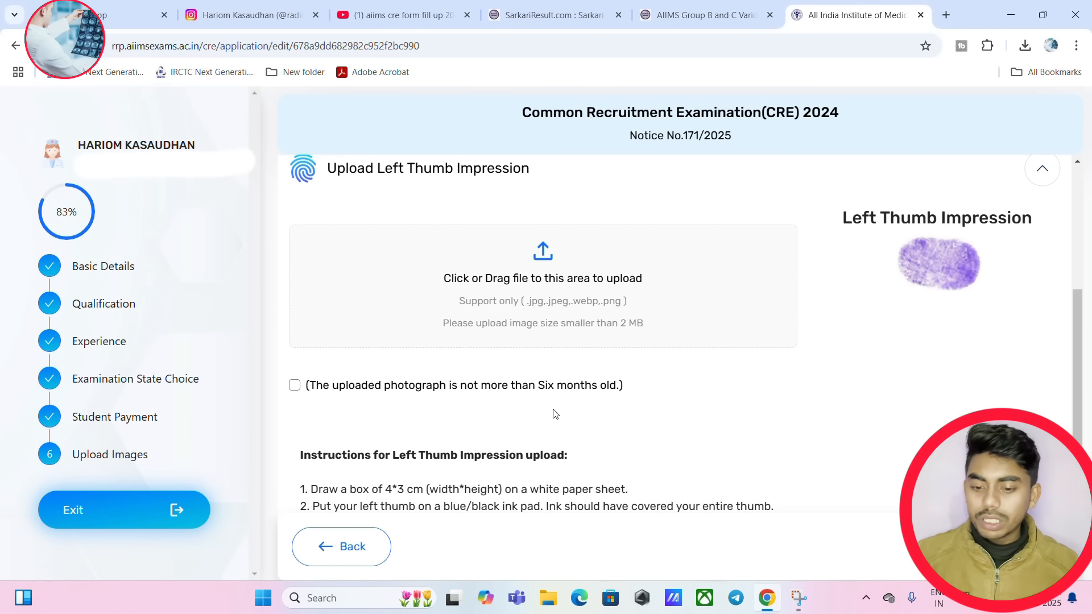
- Expand and collapse the Certificate and Profile Photo sections to verify their uploads
drag(1082, 385, 1082, 456)
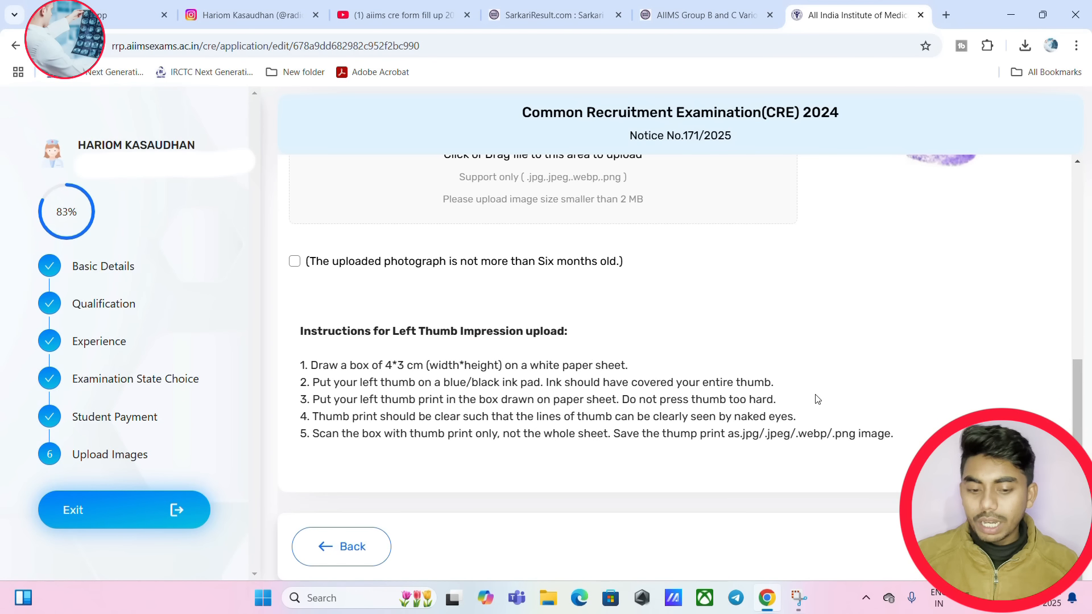
drag(1079, 404, 1079, 211)
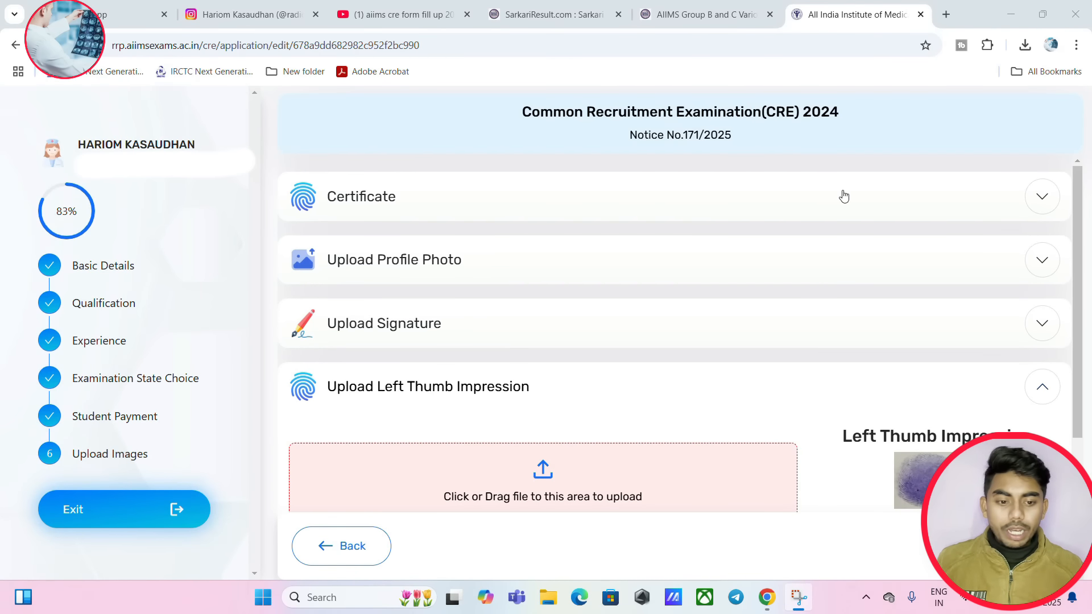
click(1043, 201)
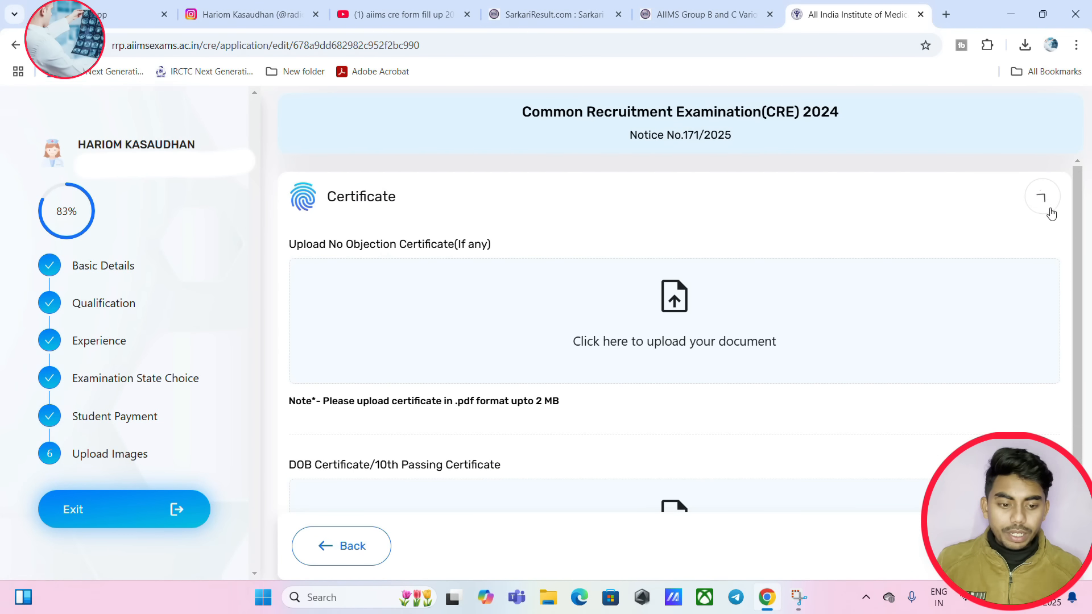
click(1049, 212)
click(1043, 256)
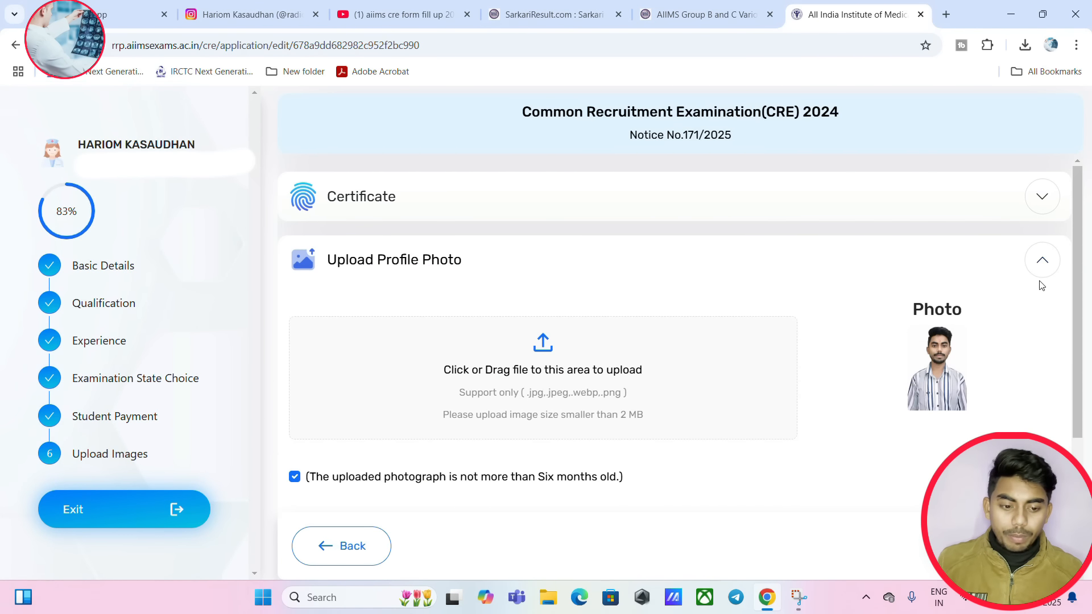
click(1043, 264)
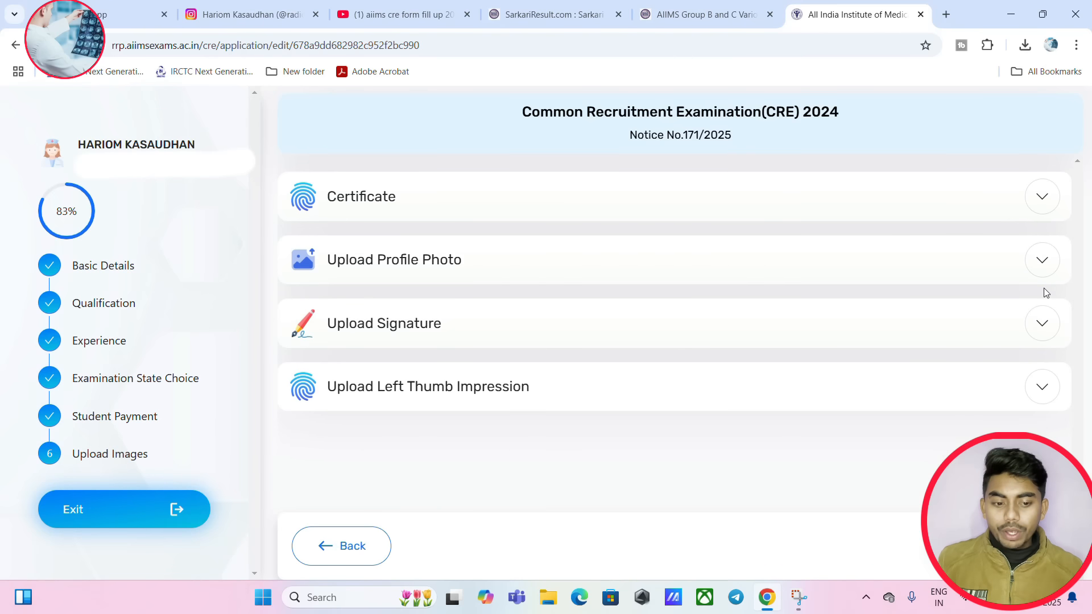
- Check the Signature and Left Thumb Impression sections, then confirm the eligibility check
click(1042, 323)
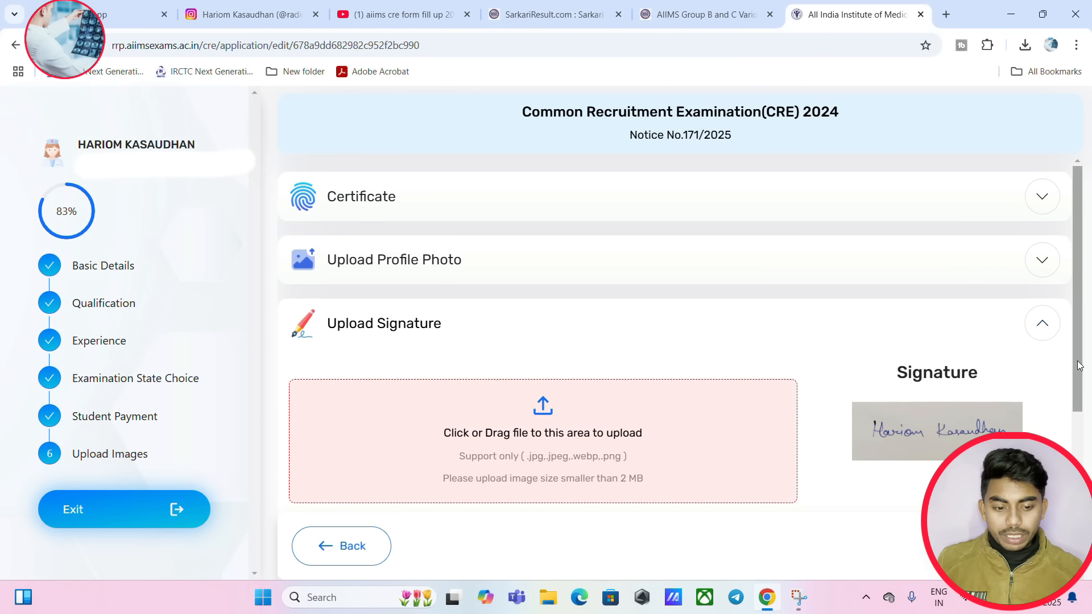
scroll(553, 410, down, 4)
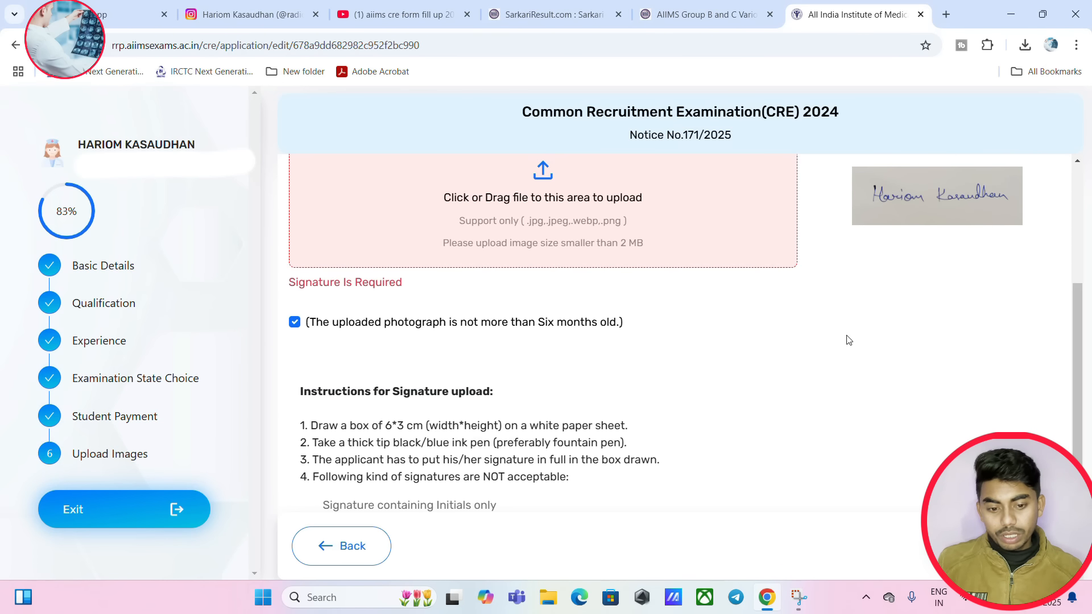
drag(1076, 336, 1077, 413)
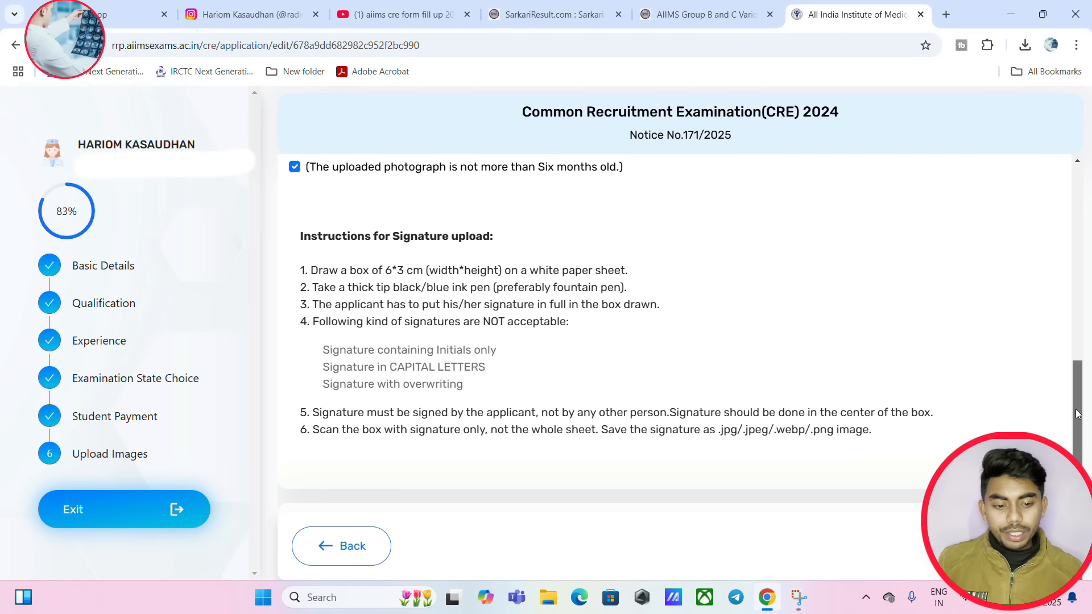
scroll(1076, 413, down, 1)
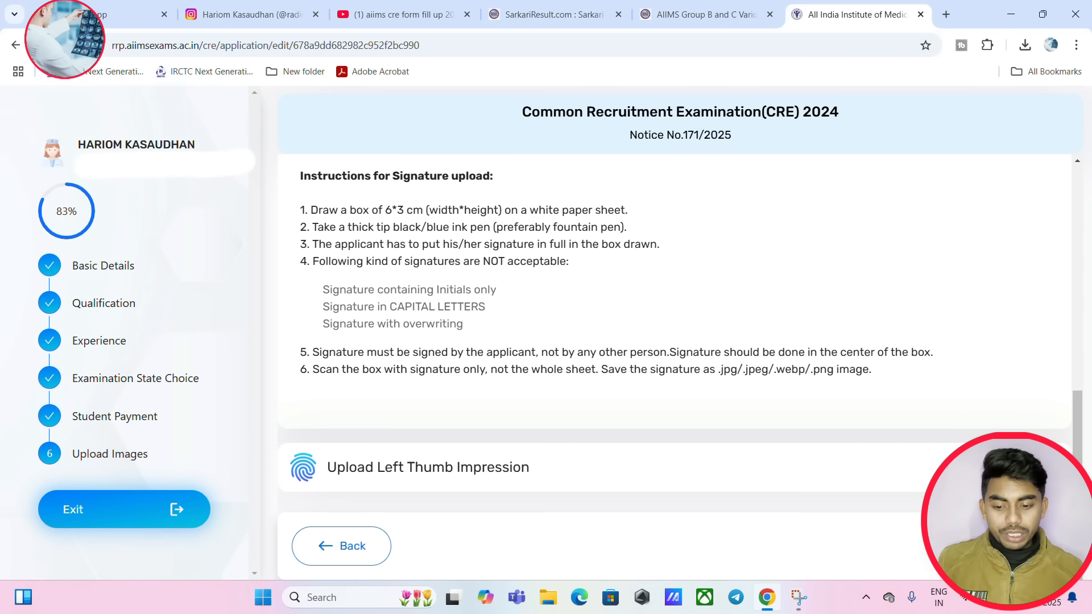
click(1043, 467)
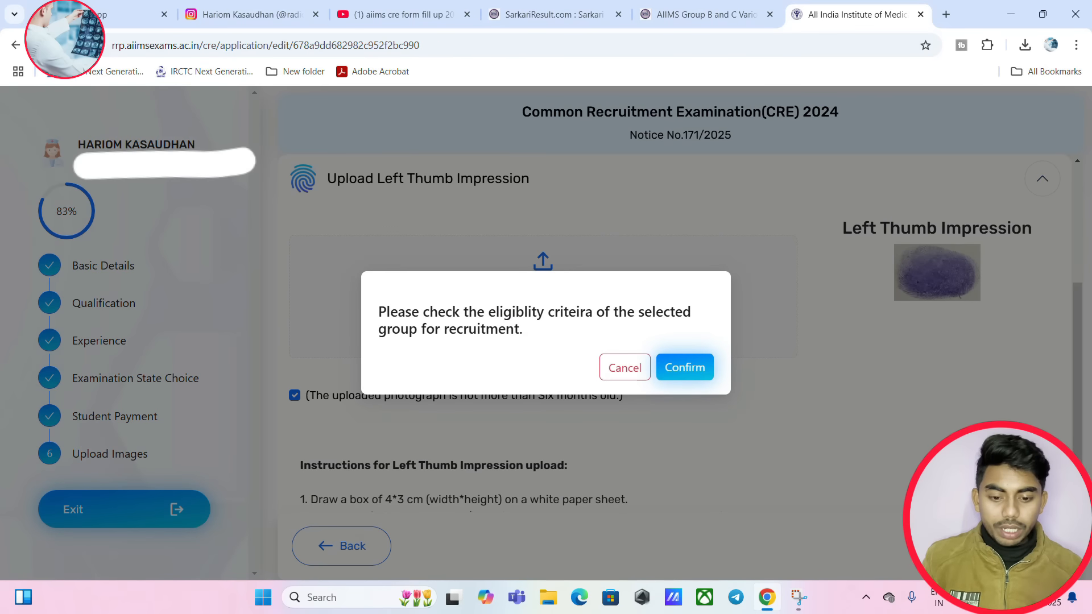
click(676, 377)
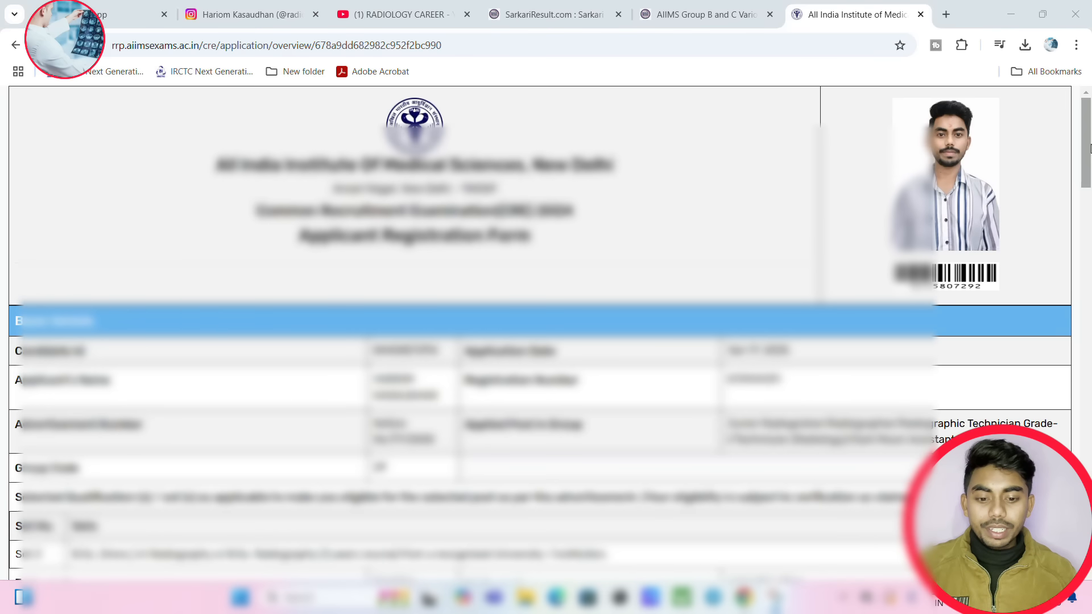
- Scroll to the undertaking, tick declarations one through four, and submit the form
drag(1088, 149, 1089, 542)
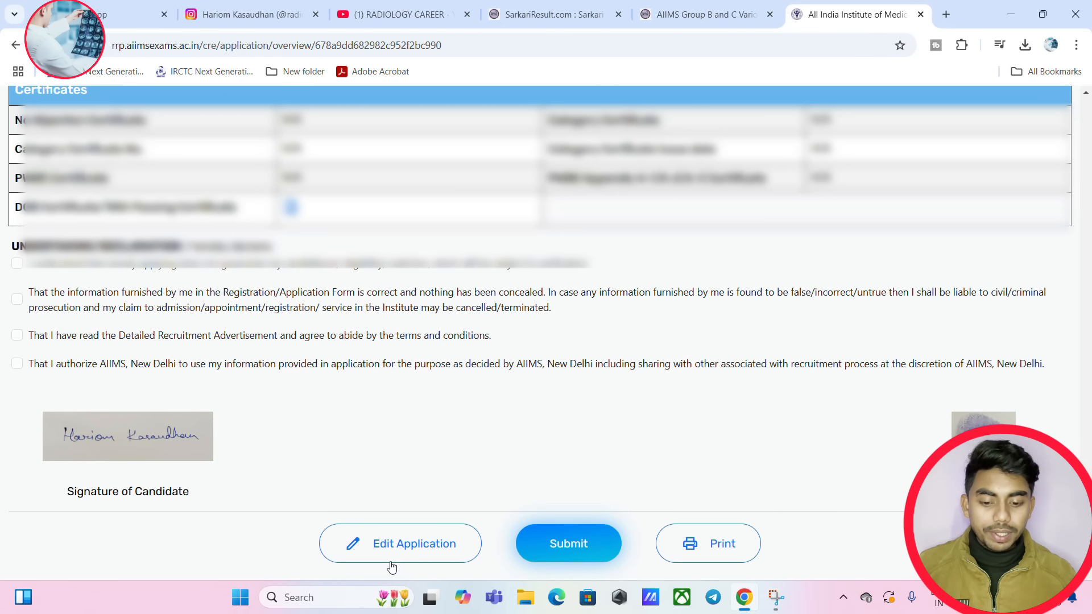
click(16, 265)
click(17, 300)
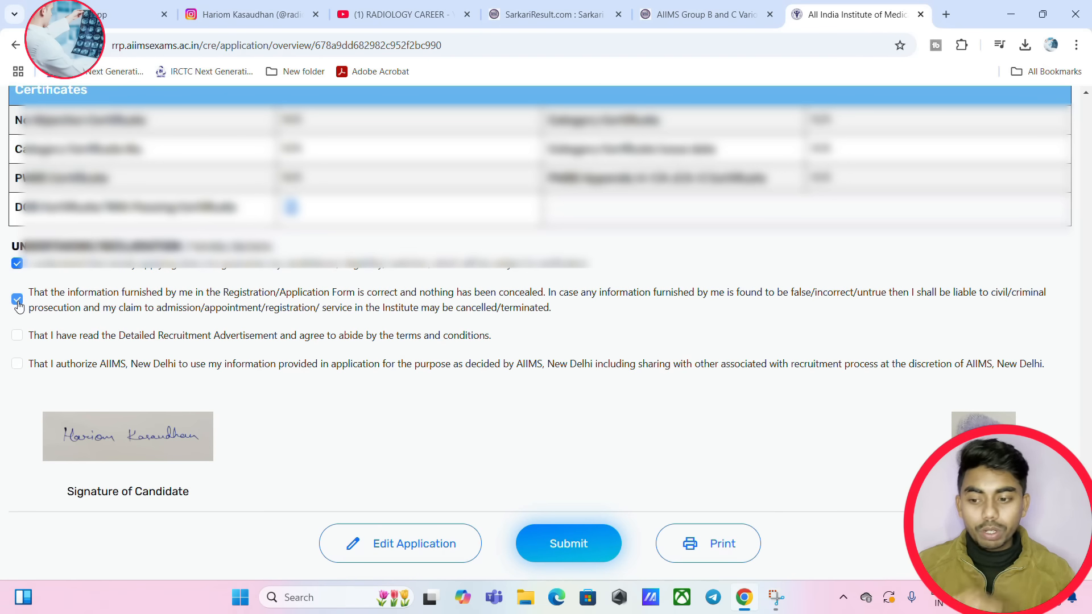
click(17, 334)
click(17, 364)
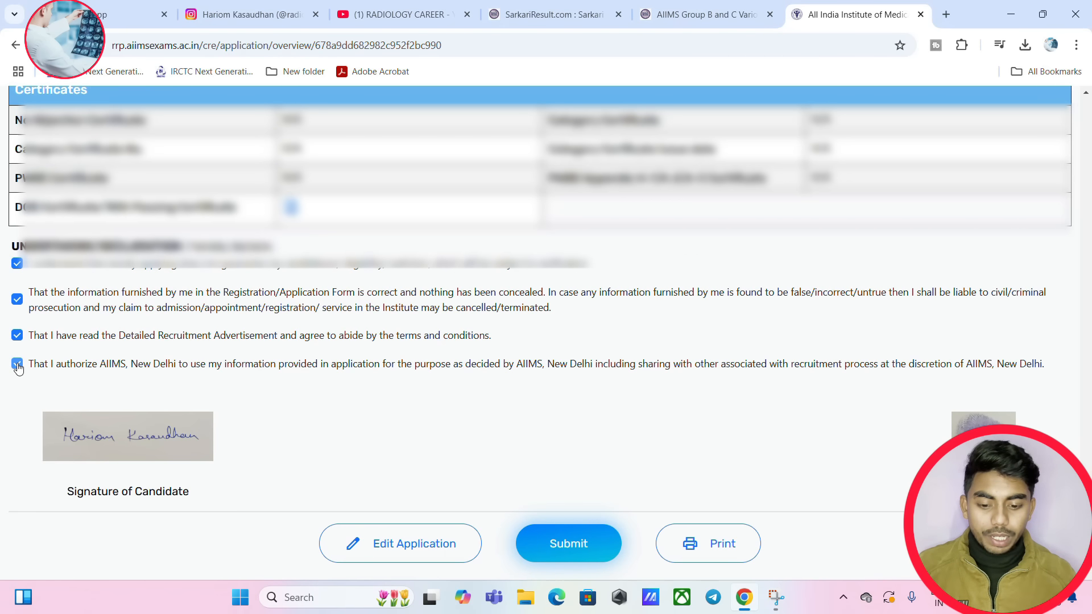
click(595, 546)
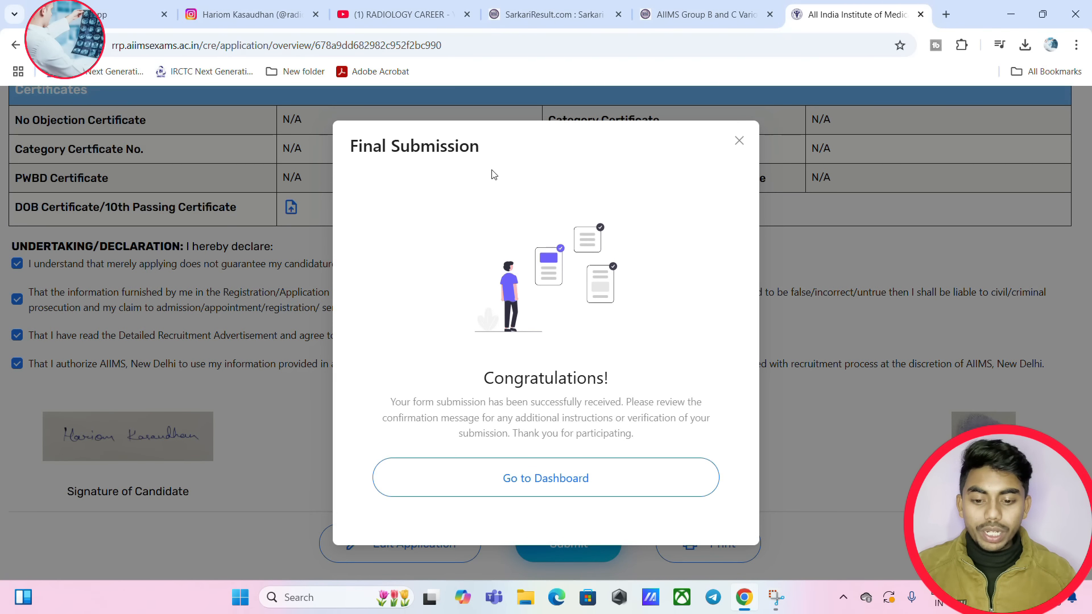
- Verify the ₹3000 payment under Transaction, return to All Application, then show the YouTube channel
click(524, 481)
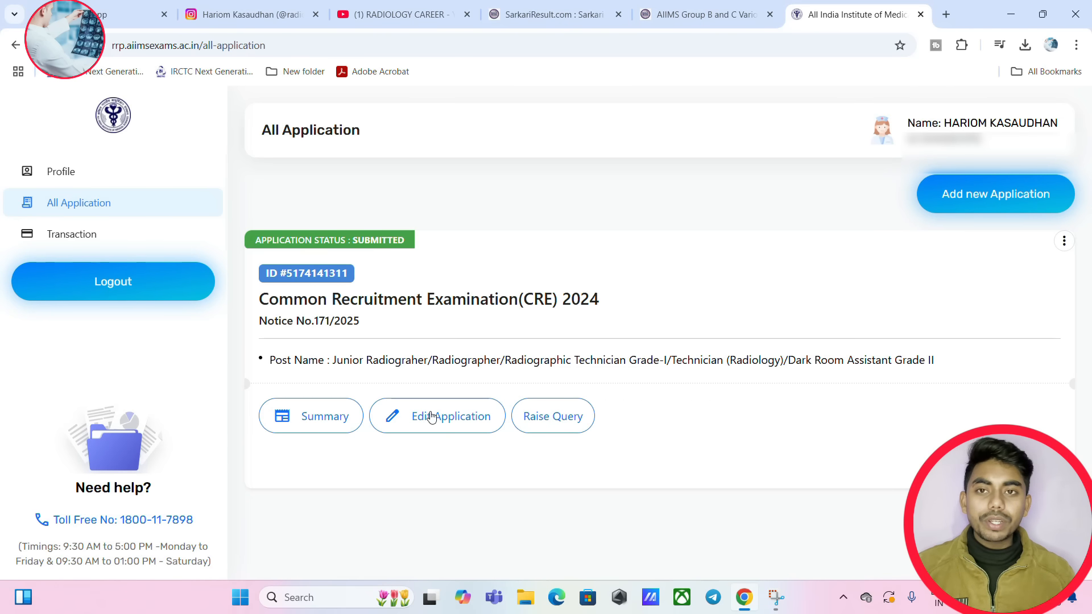
click(85, 233)
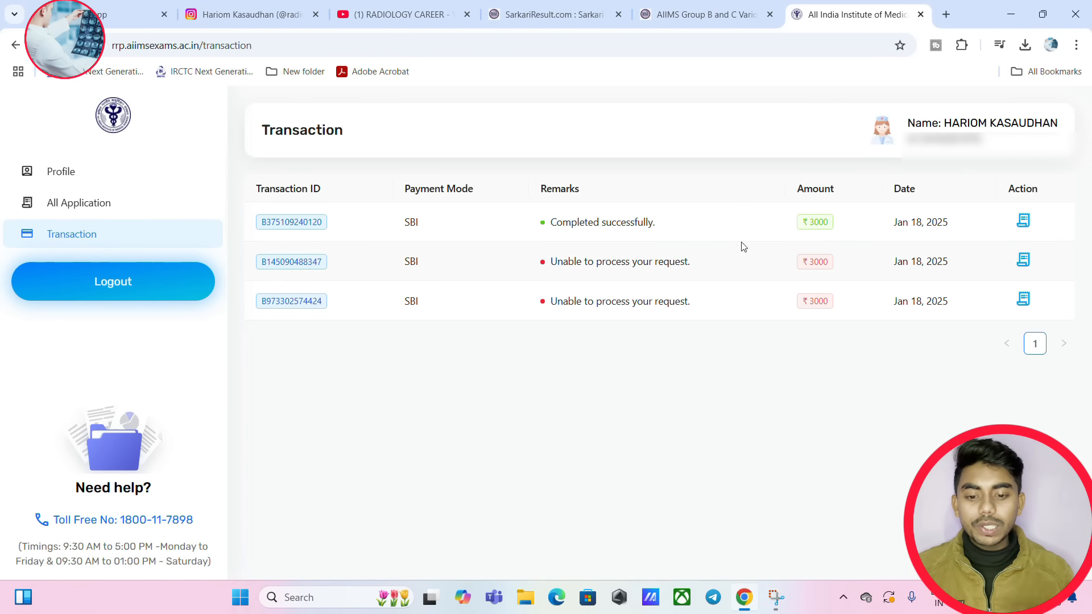
click(105, 202)
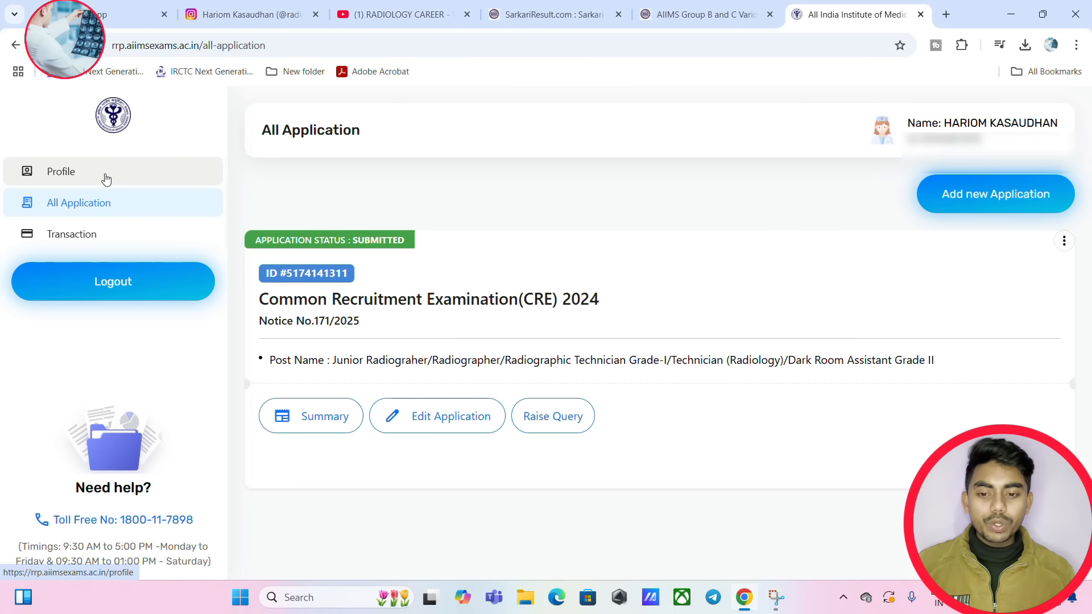
click(431, 5)
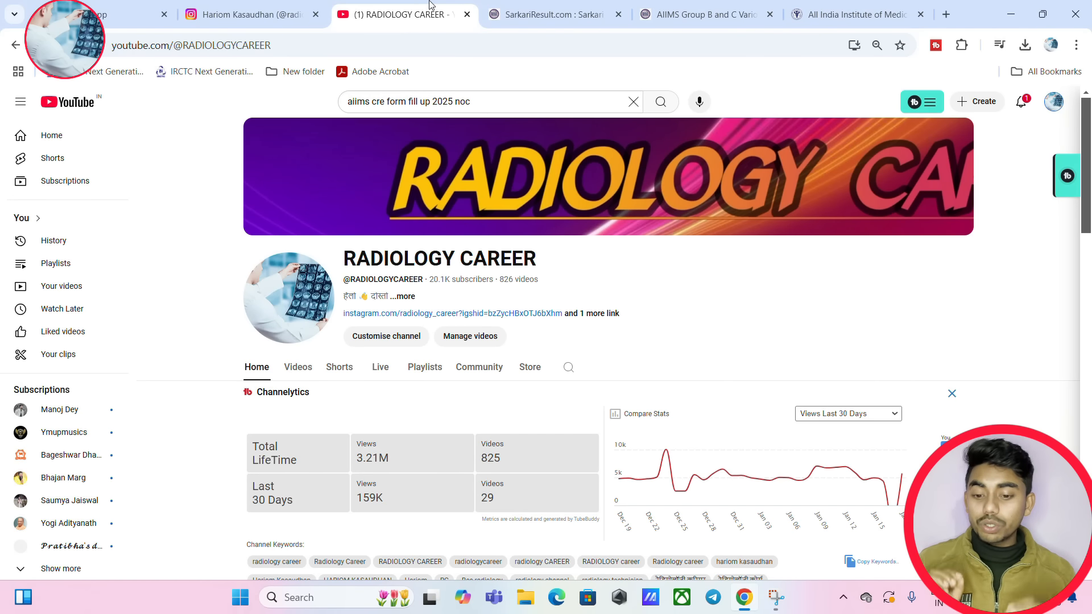
- Switch to the Instagram tab showing the creator's radiology profile
click(262, 5)
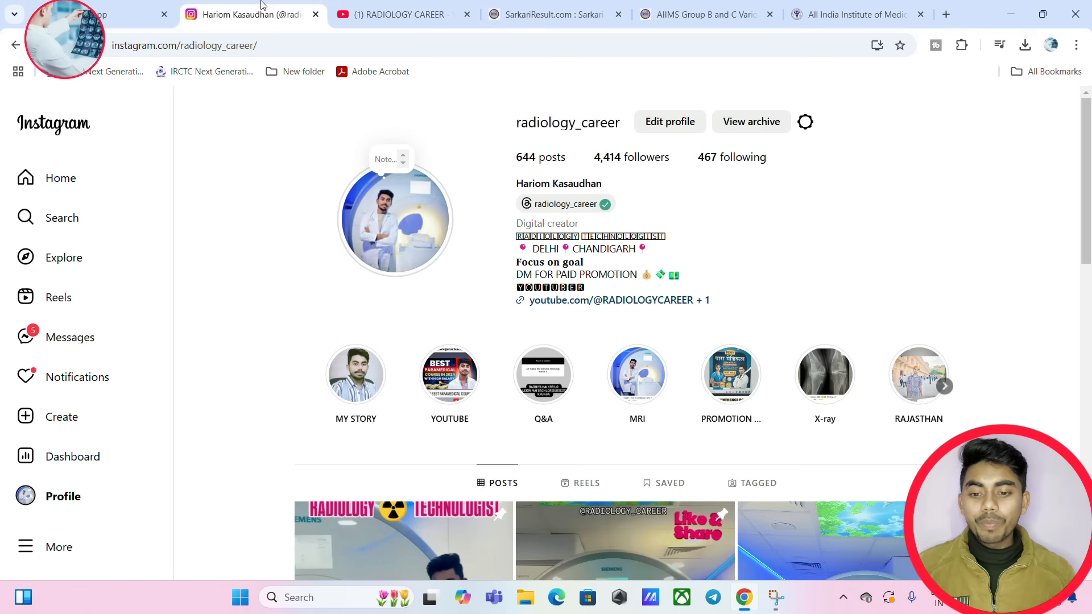